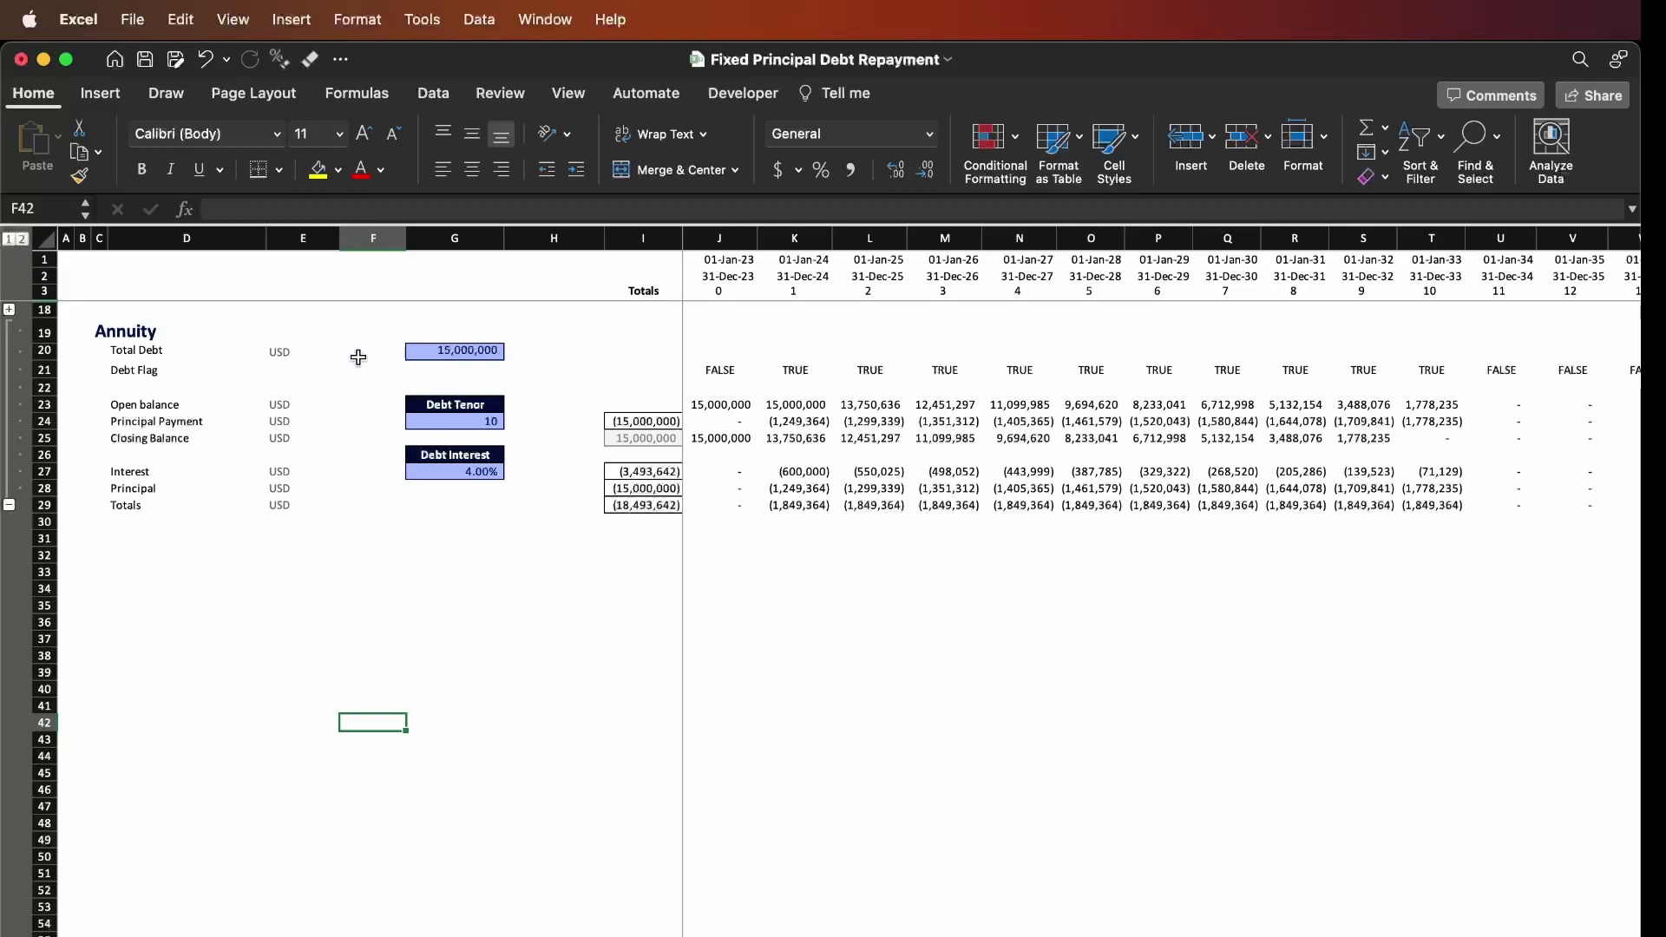
Expand the Fixed Principal Repayment section and select its Principal Repayment row.
left_click(10, 310)
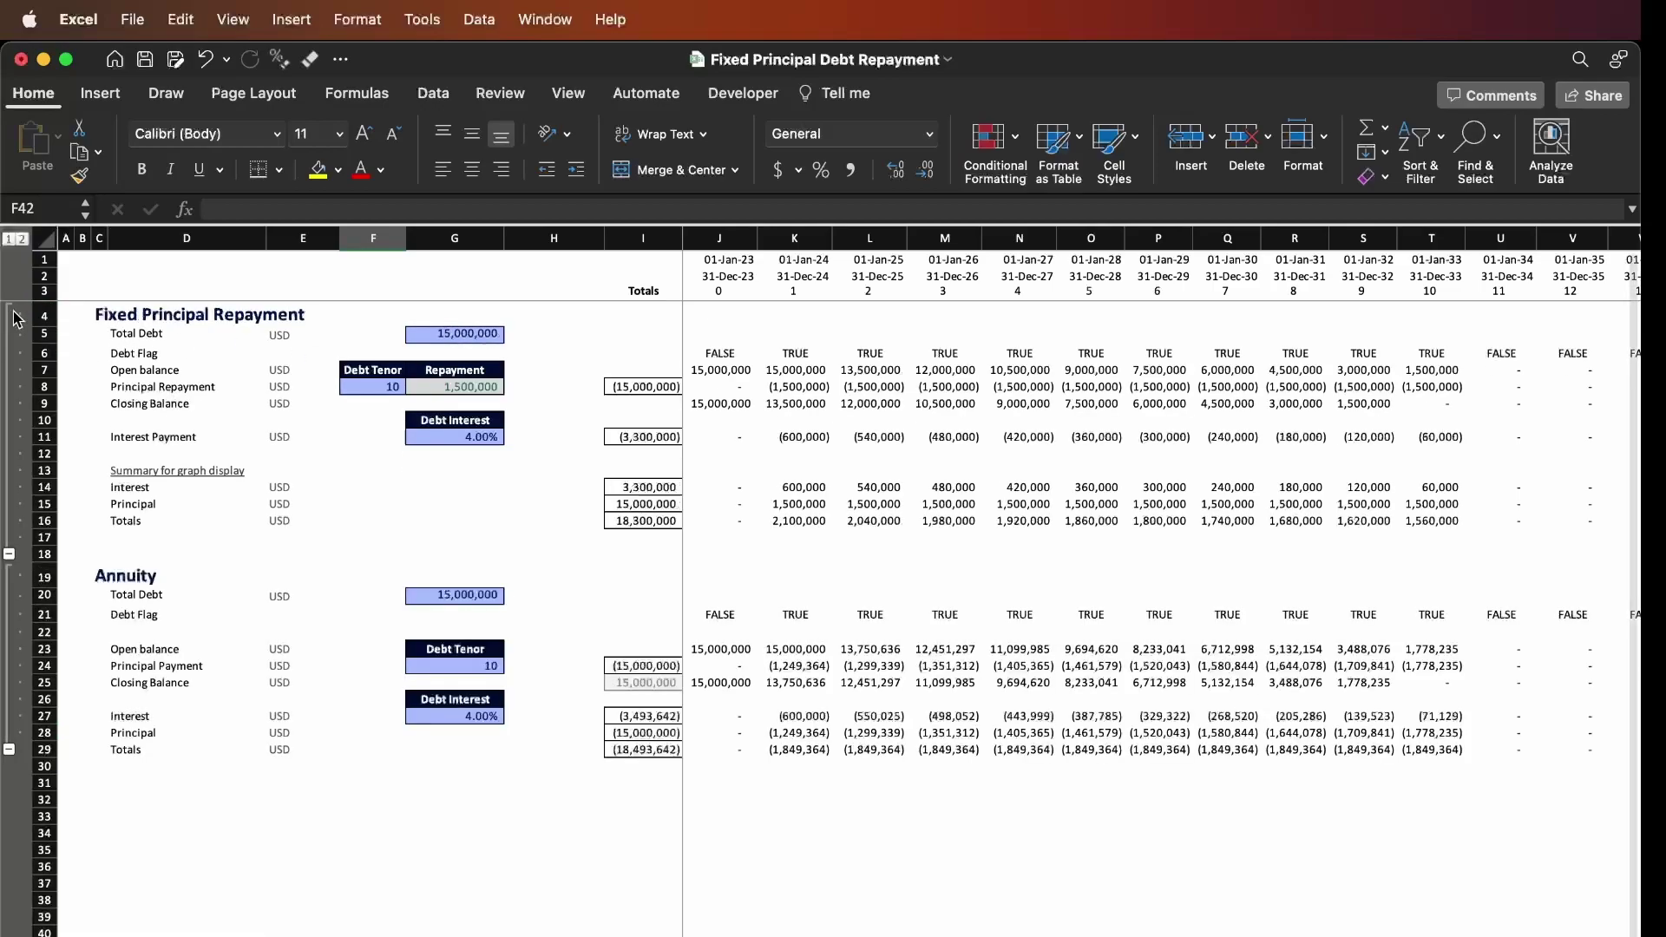
left_click(36, 314)
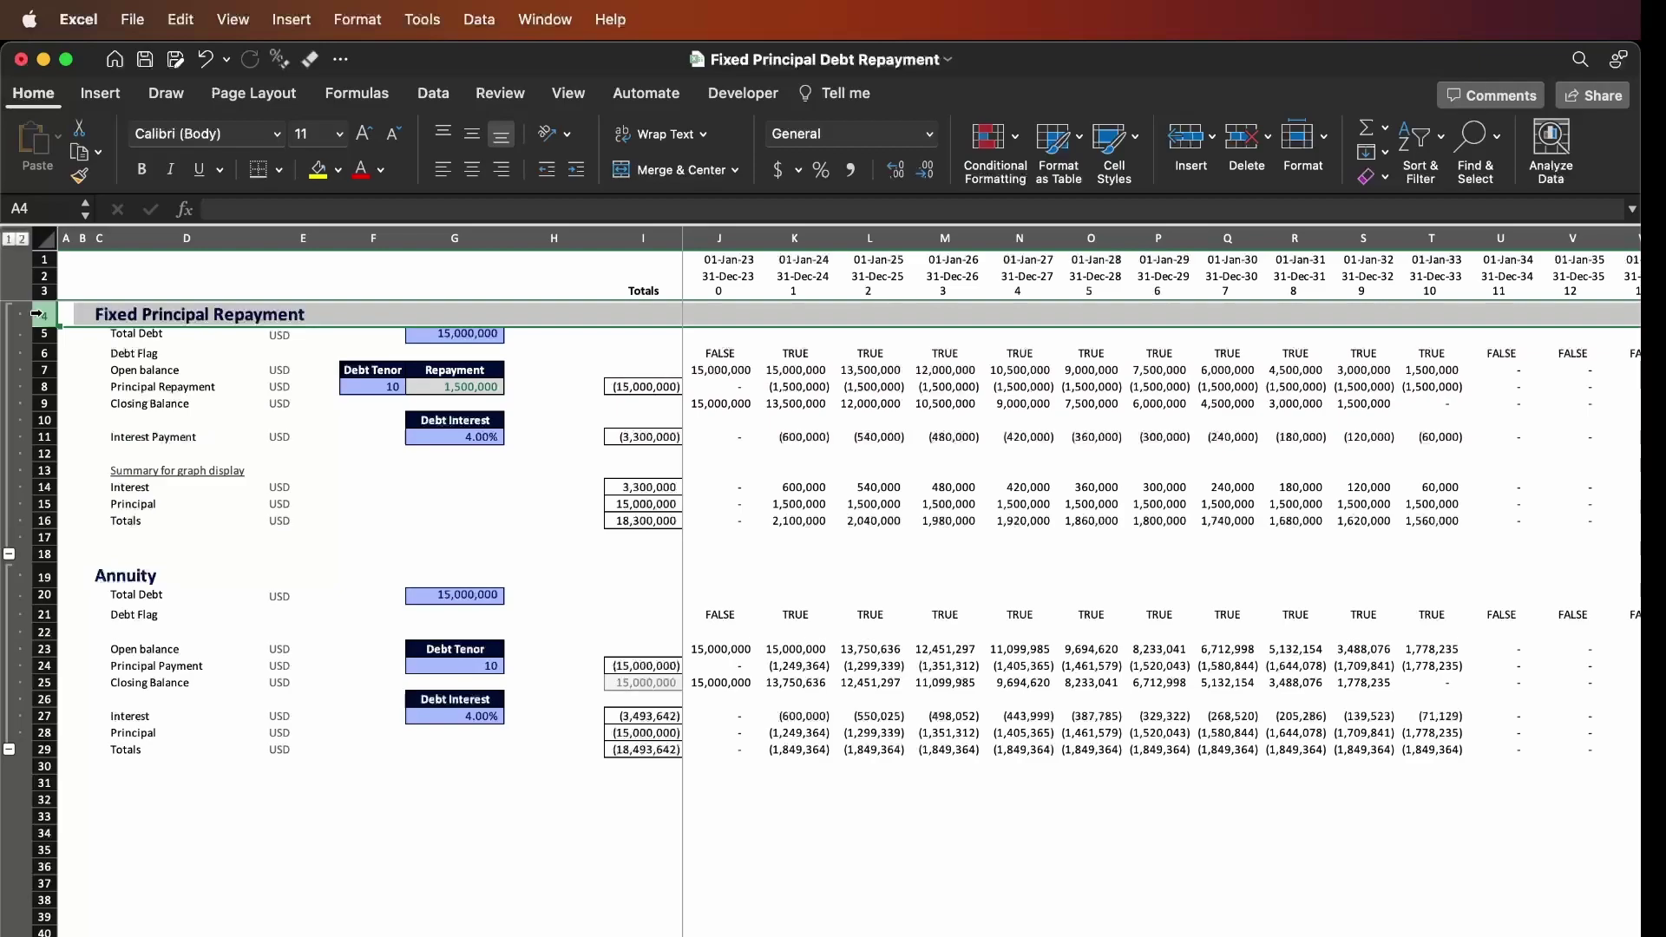
key("Down")
key("Down")
key("Down")
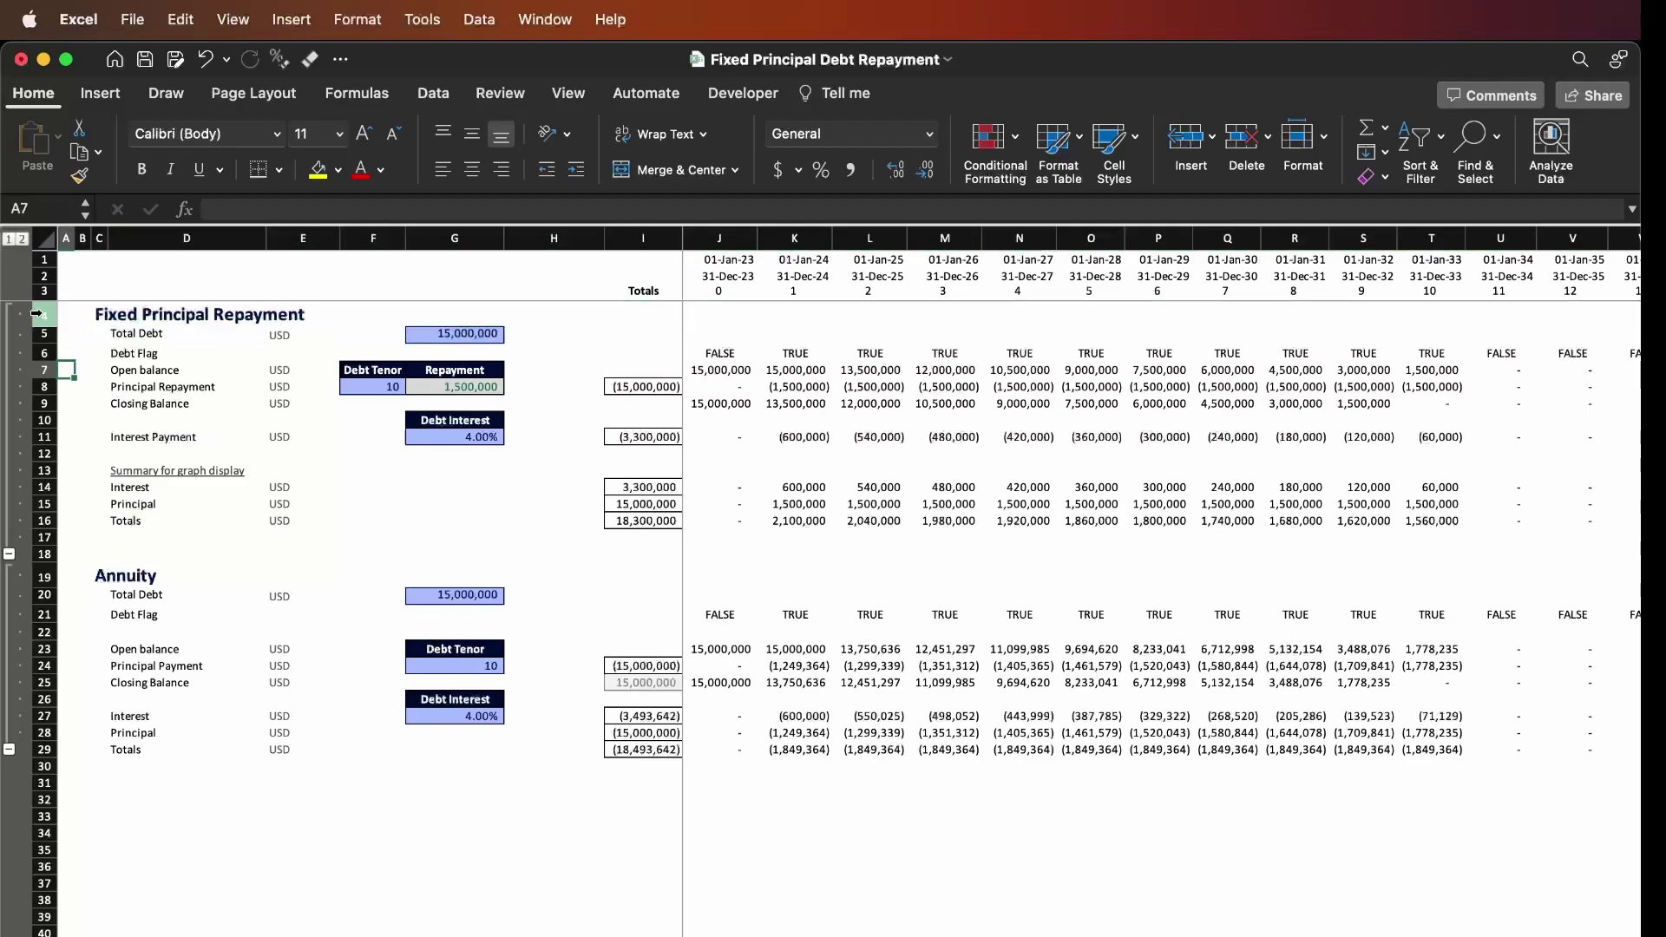
key("Down")
key("shift+space")
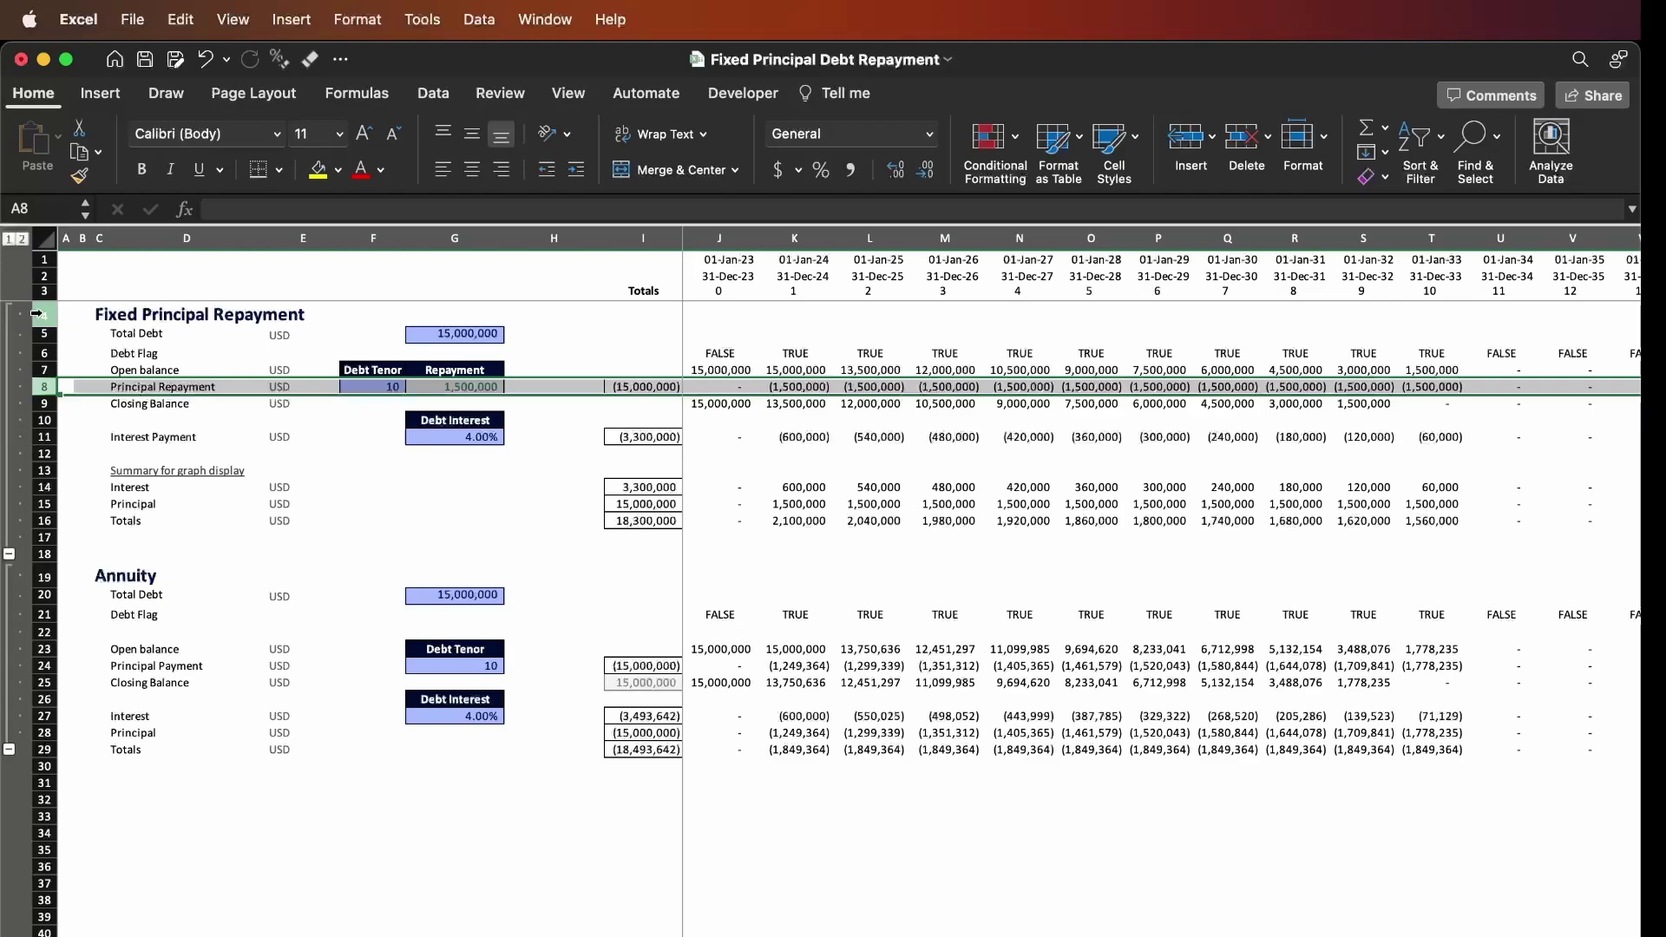
Check Total Debt, the Debt Tenor of 10 and the =G5/F8 formula, then collapse rows 4–17.
key("Right")
key("Right")
key("Right")
key("Right")
key("Right")
key("Right")
key("Up")
key("Up")
key("Up")
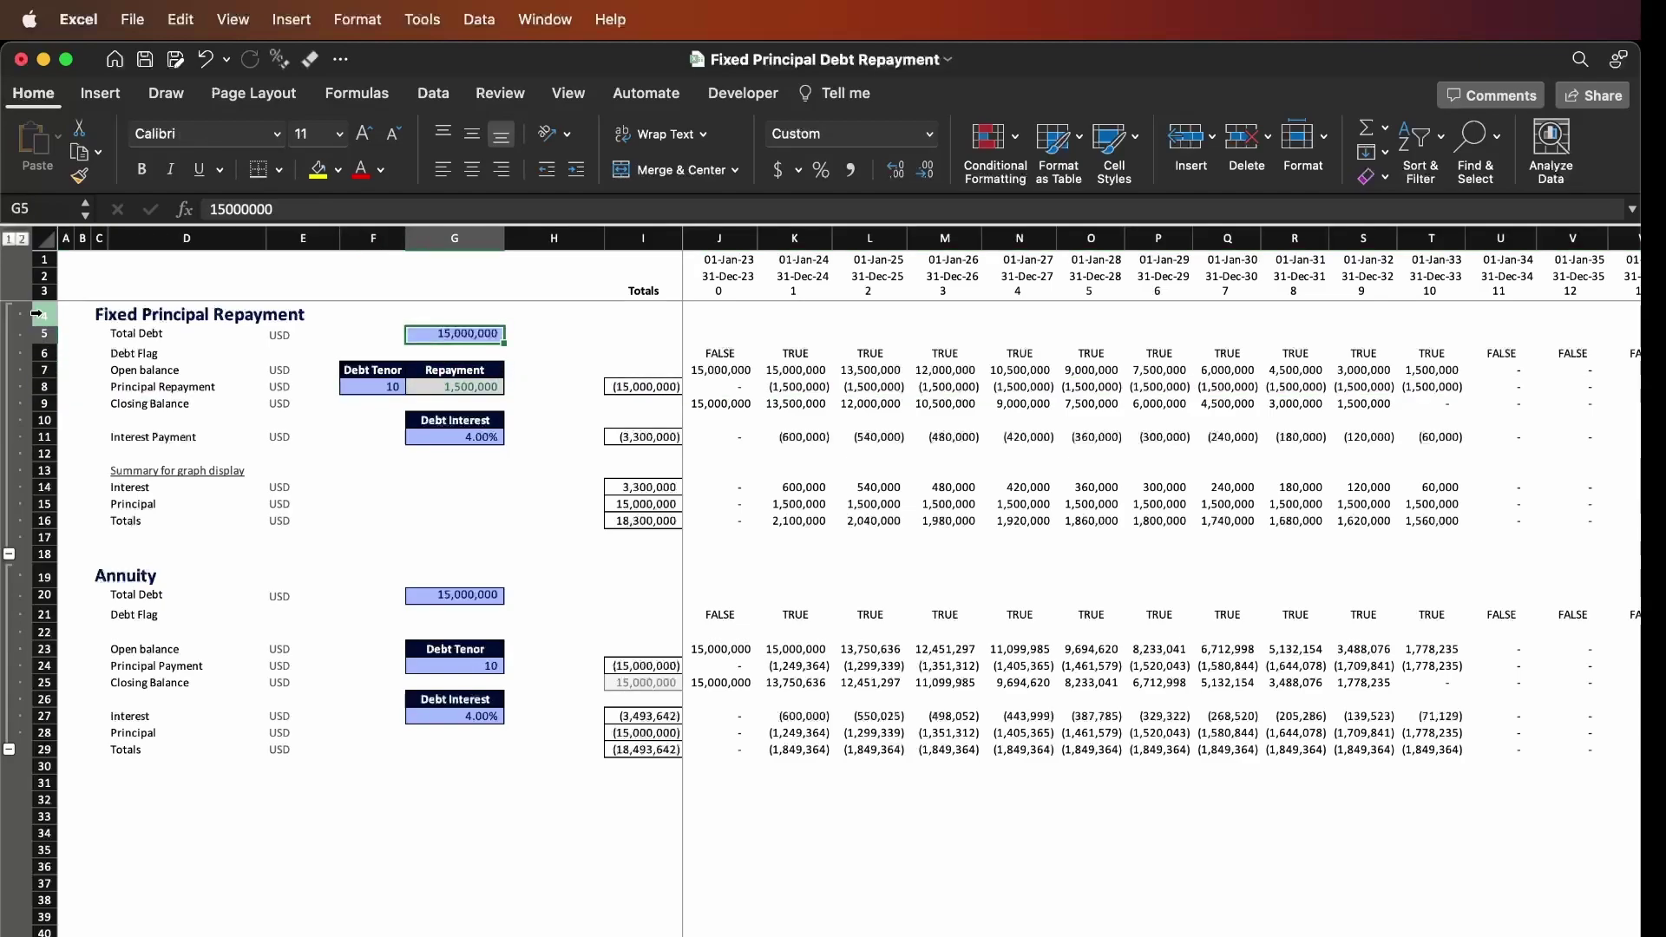
key("Down")
key("Down")
key("Down")
key("Left")
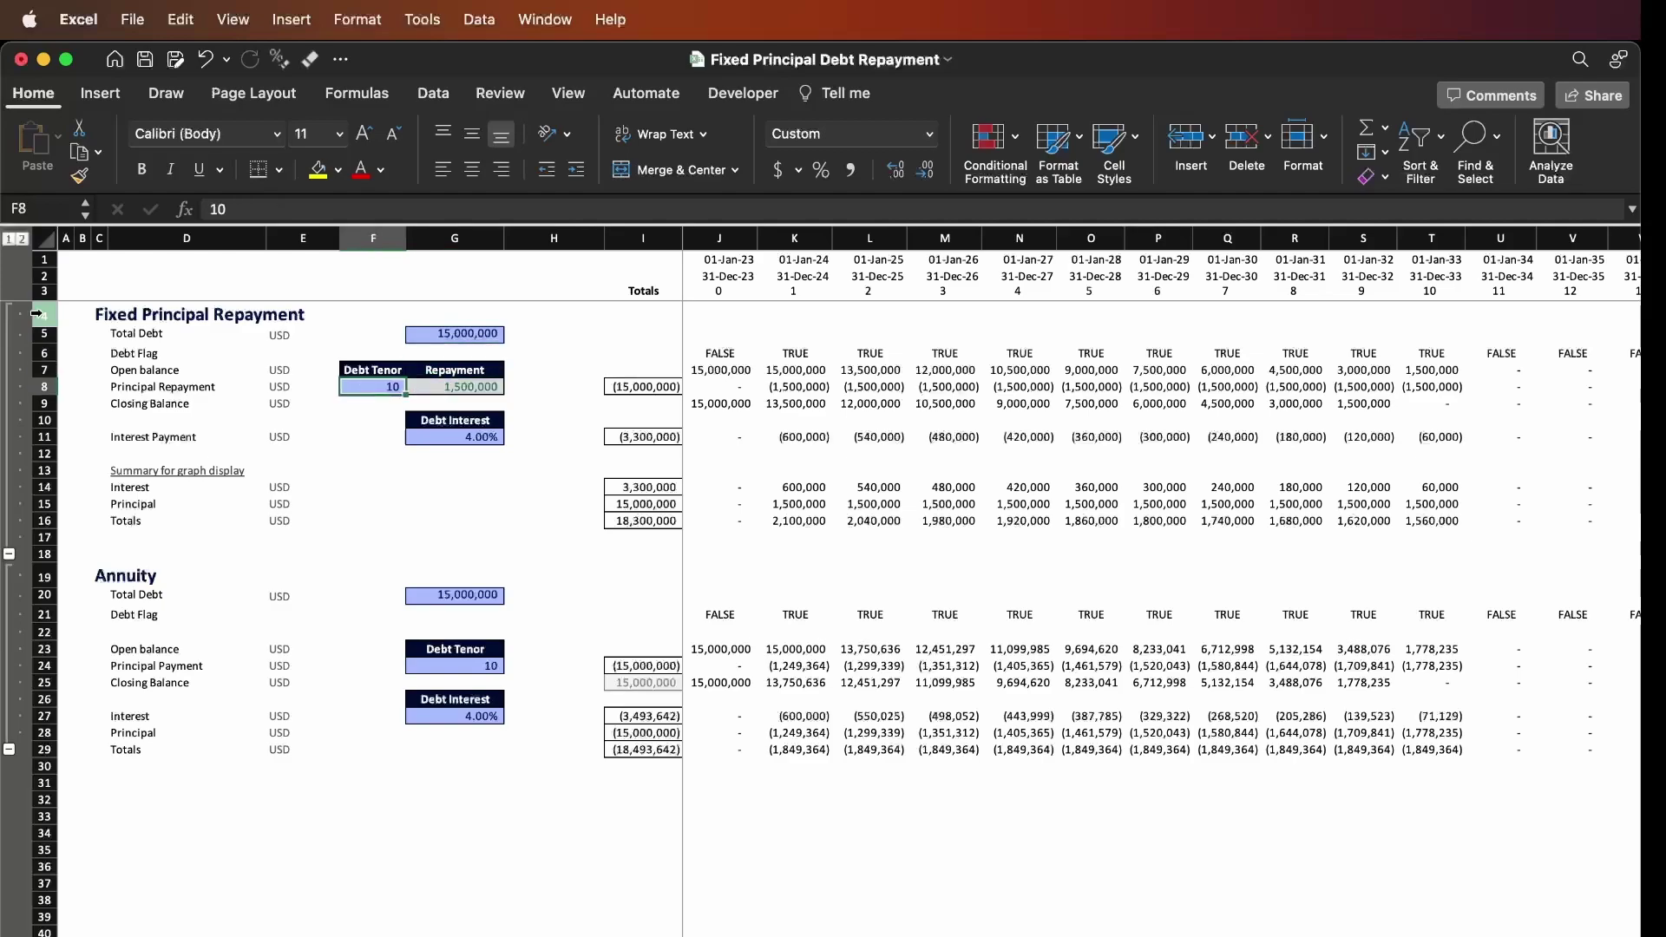
key("Right")
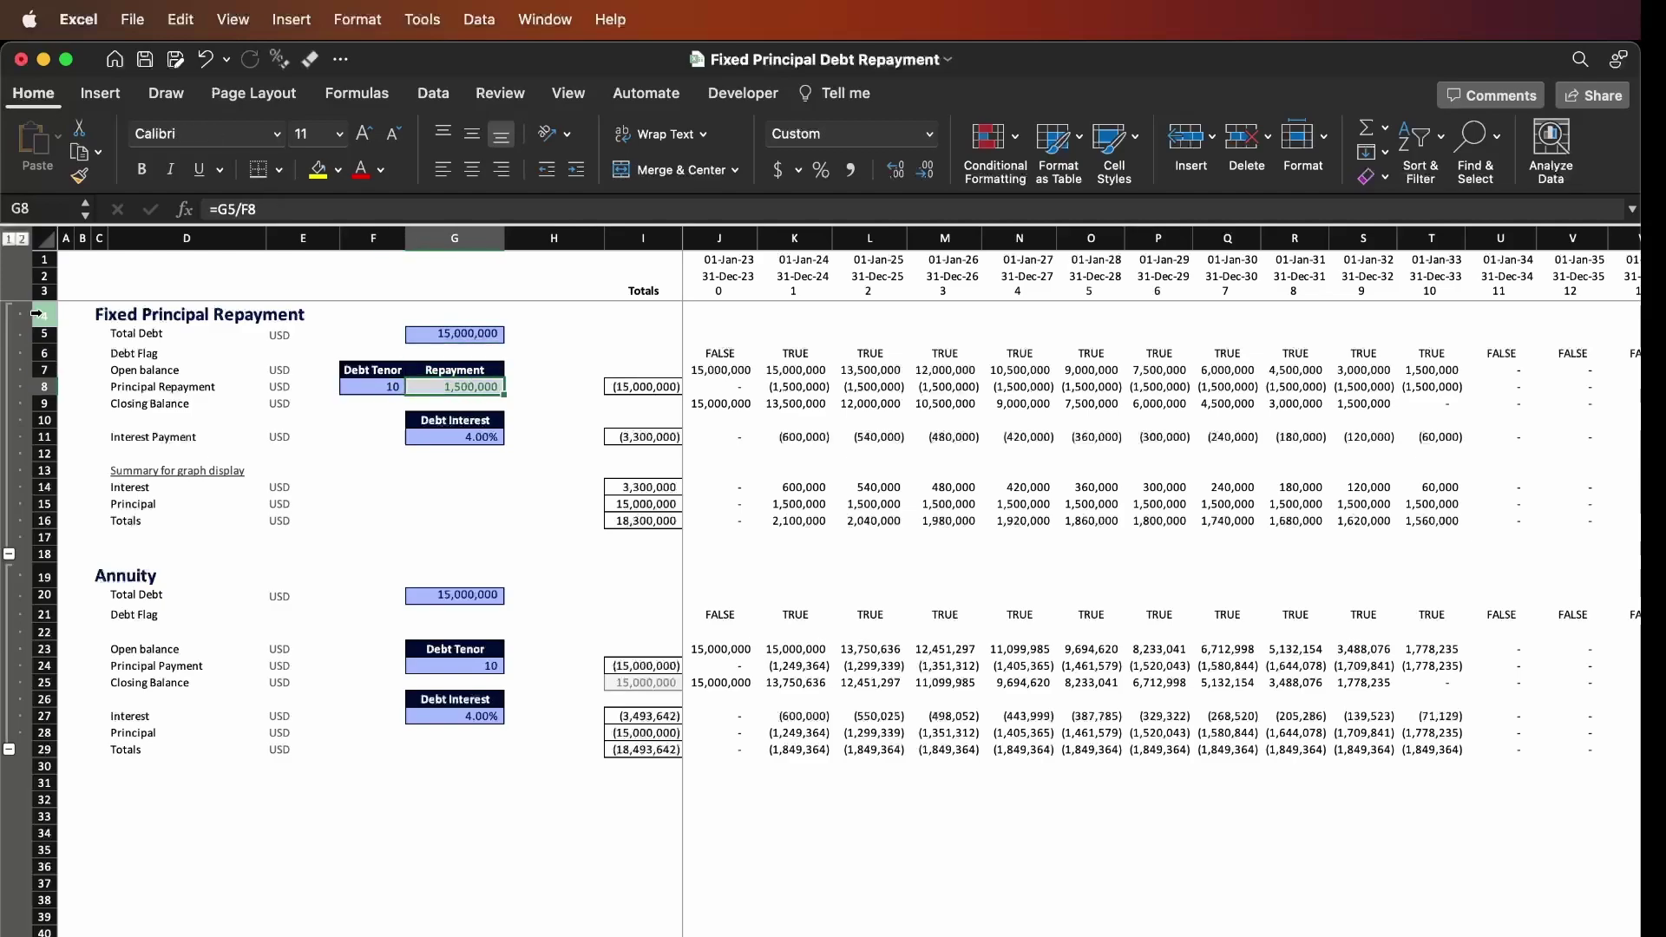
left_click(9, 554)
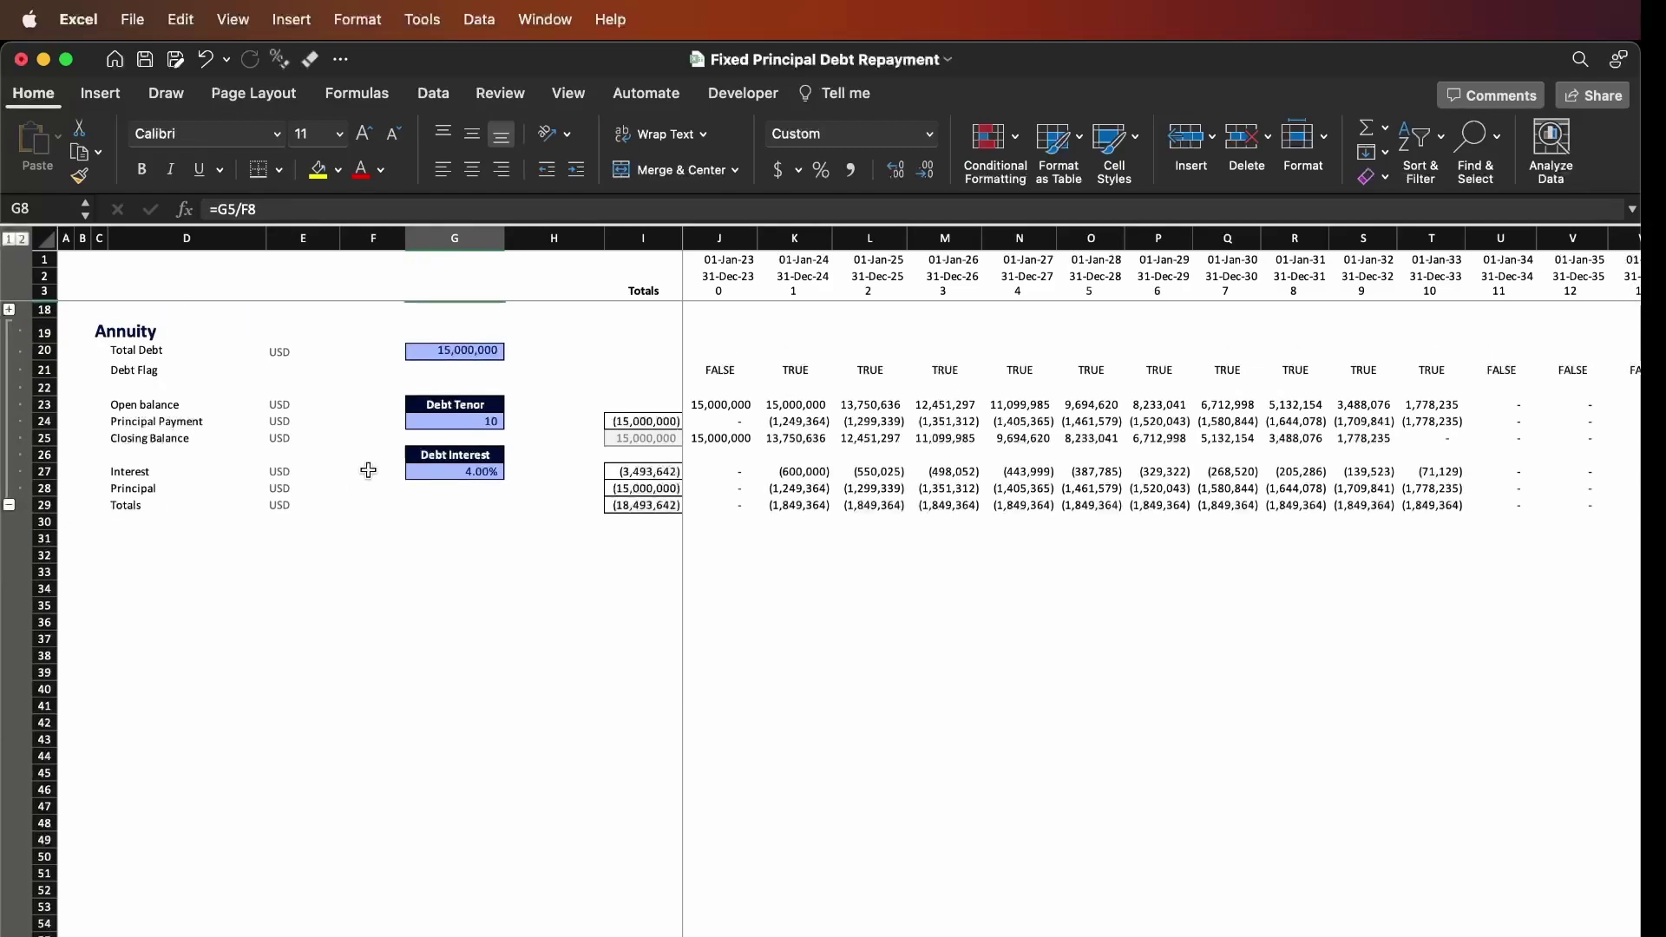
left_click(416, 608)
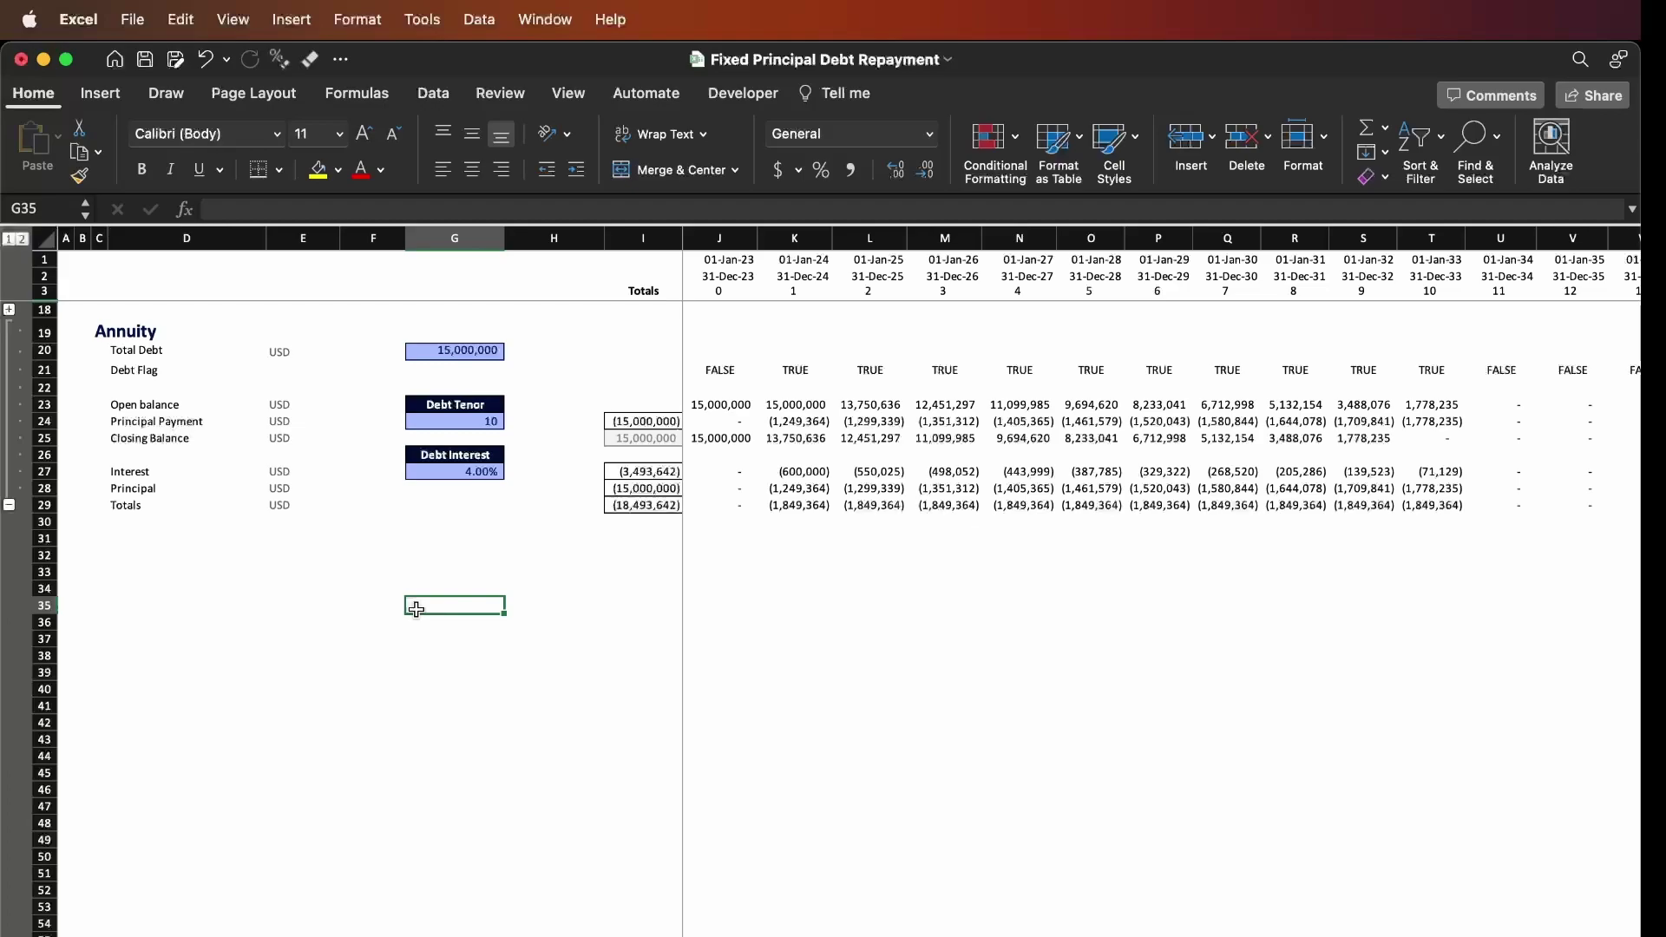
key("Up")
key("Up")
key("Up")
key("Right")
key("Right")
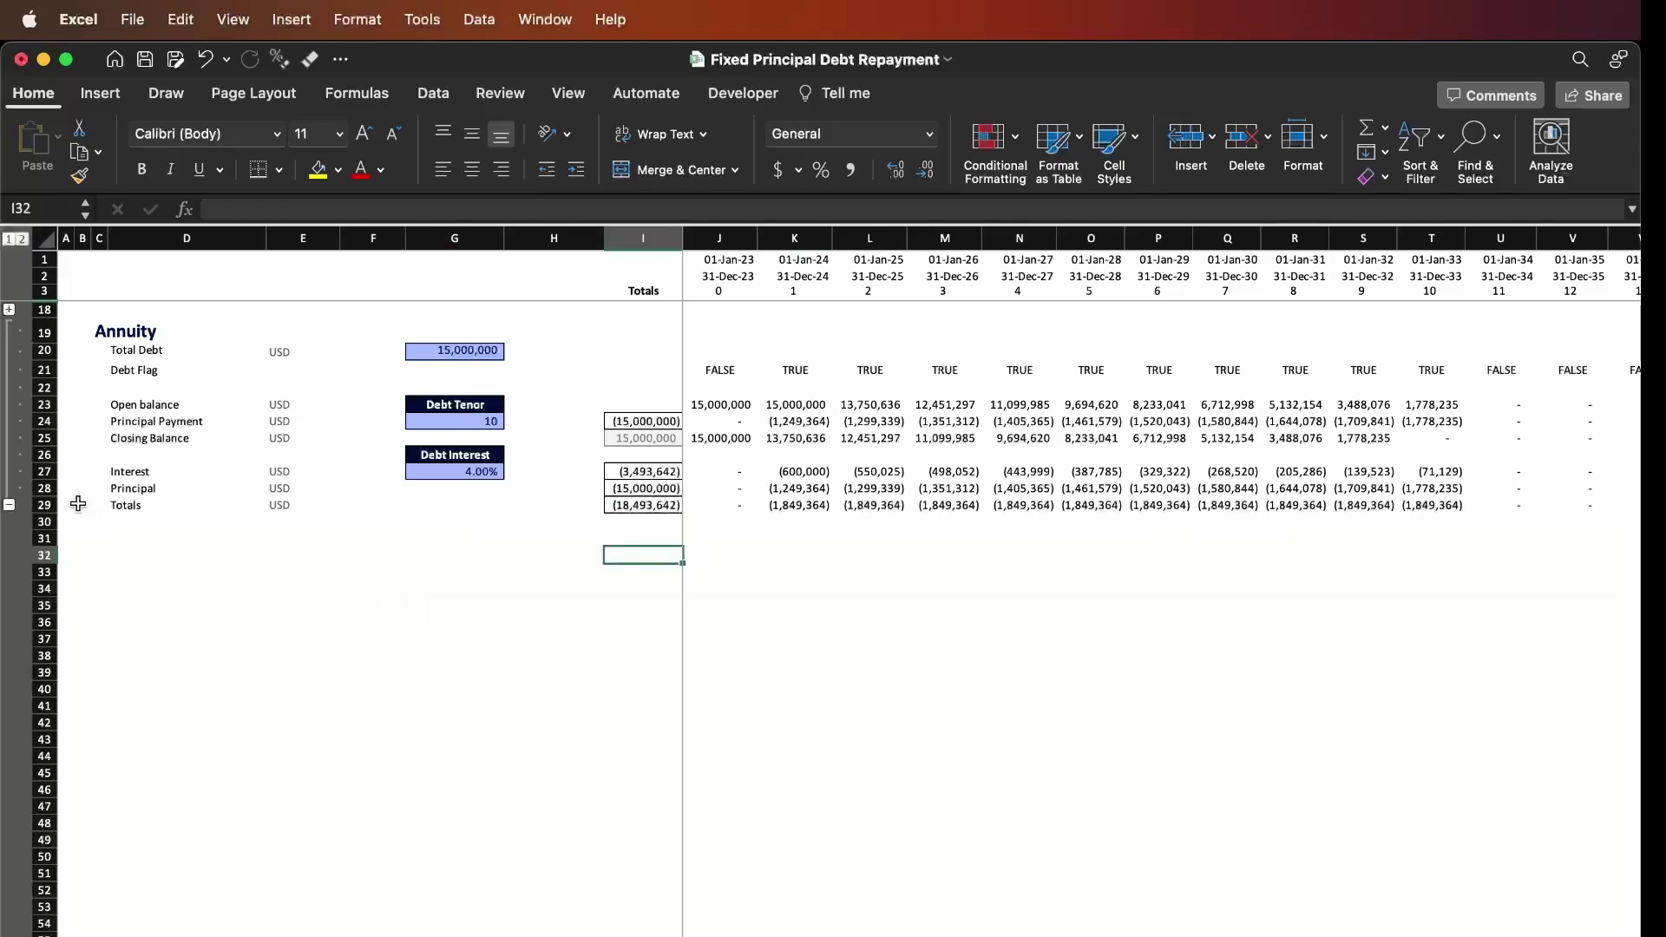
left_click(49, 505)
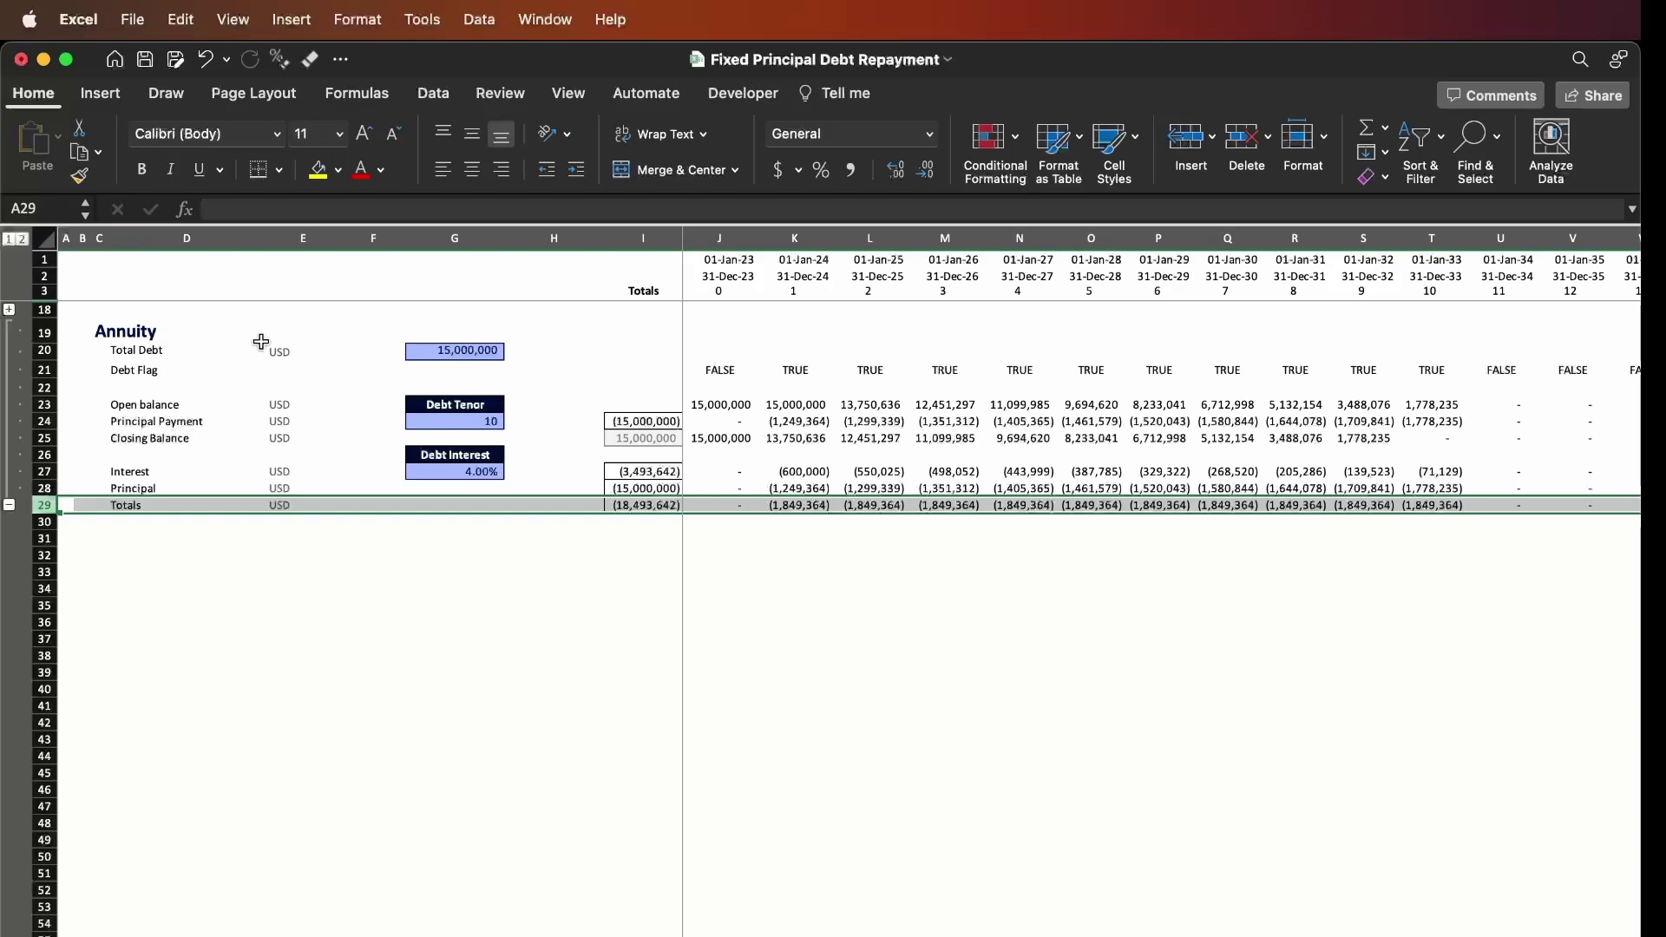
left_click(466, 350)
key("shift+Down")
key("shift+Down")
key("shift+Down")
key("shift+Down")
key("shift+Down")
key("shift+Down")
key("shift+Down")
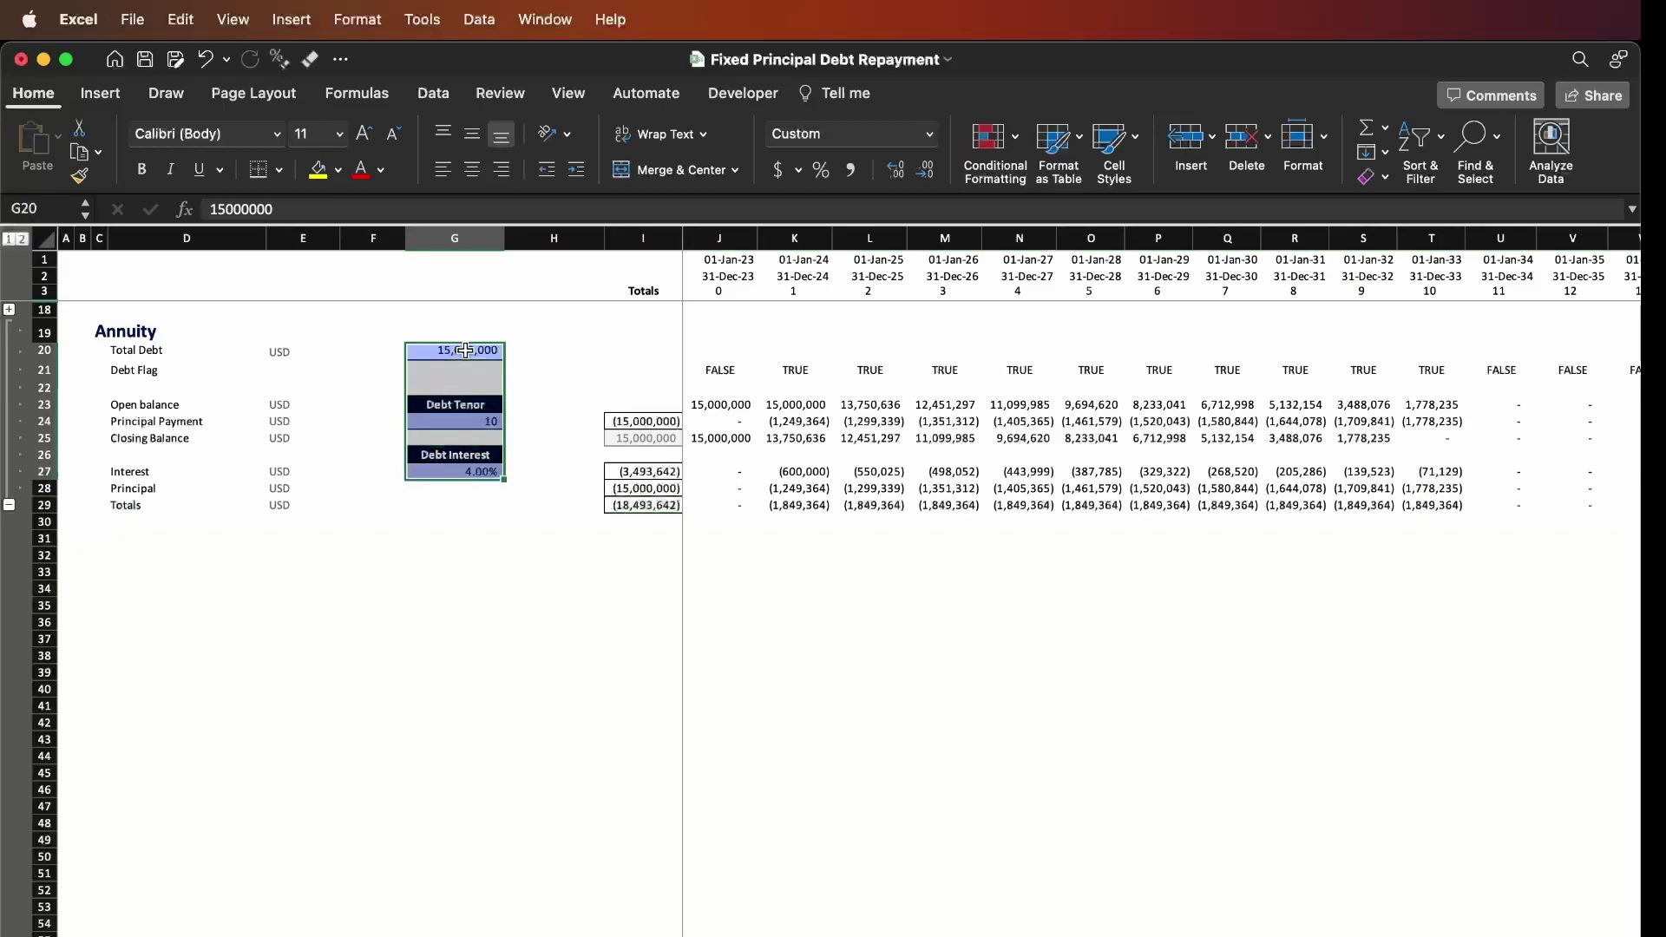
key("shift+Up")
key("shift+Up")
key("shift+Up")
key("shift+Up")
key("shift+Up")
key("shift+Up")
key("shift+Up")
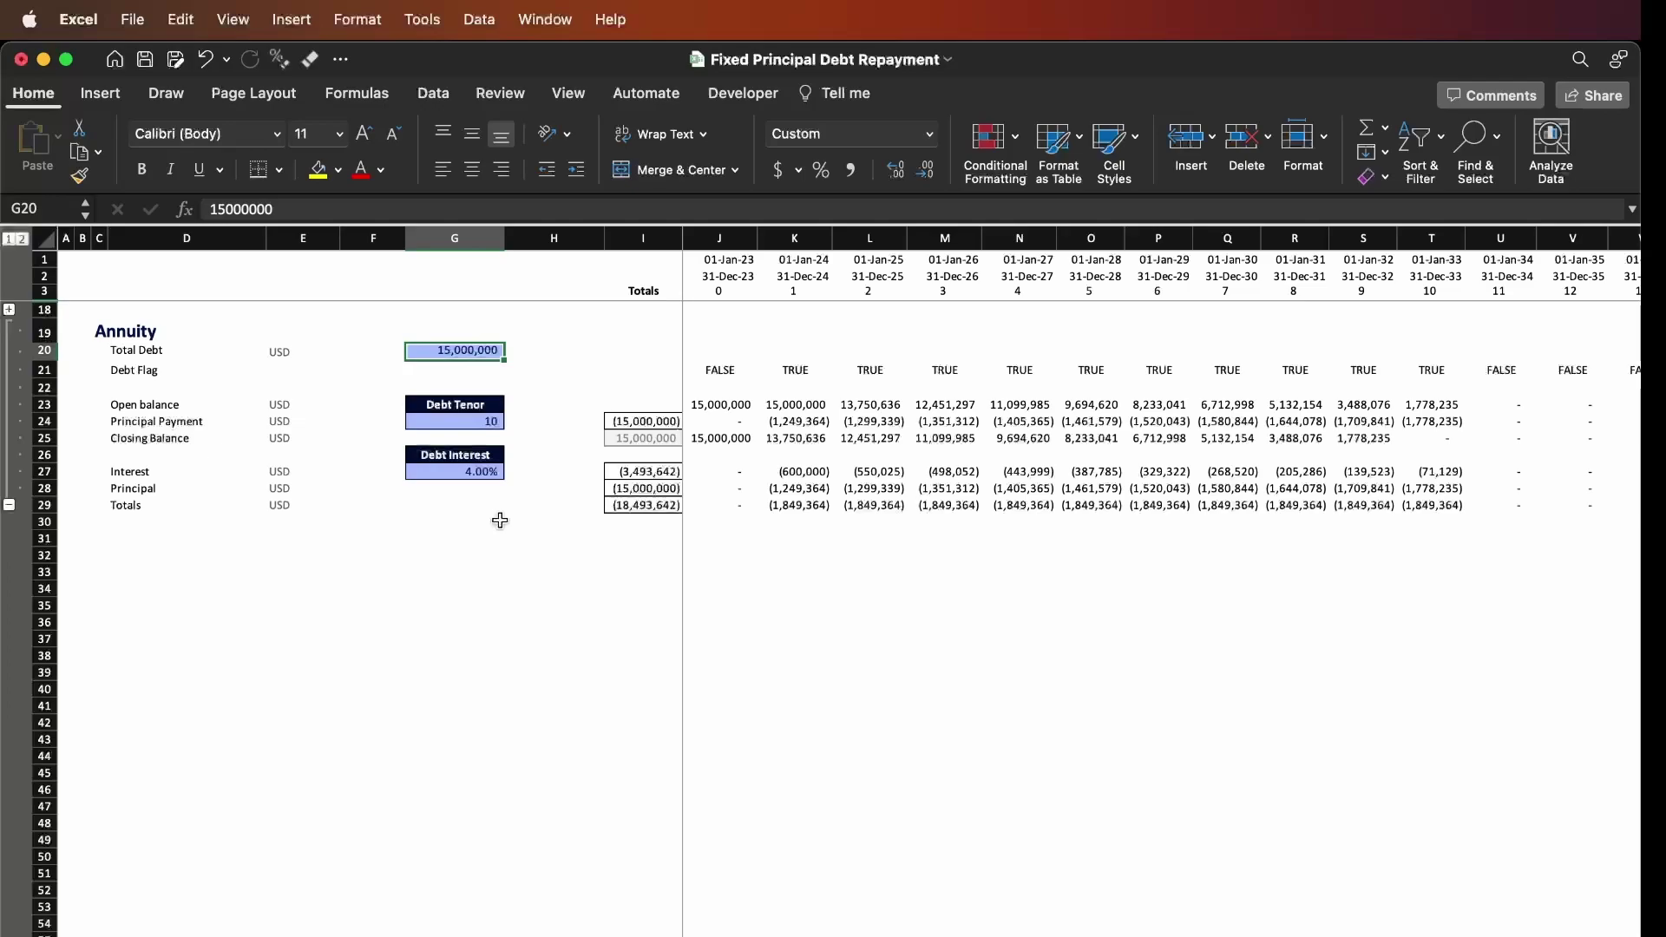
key("Down")
key("Down")
key("Down")
key("Down")
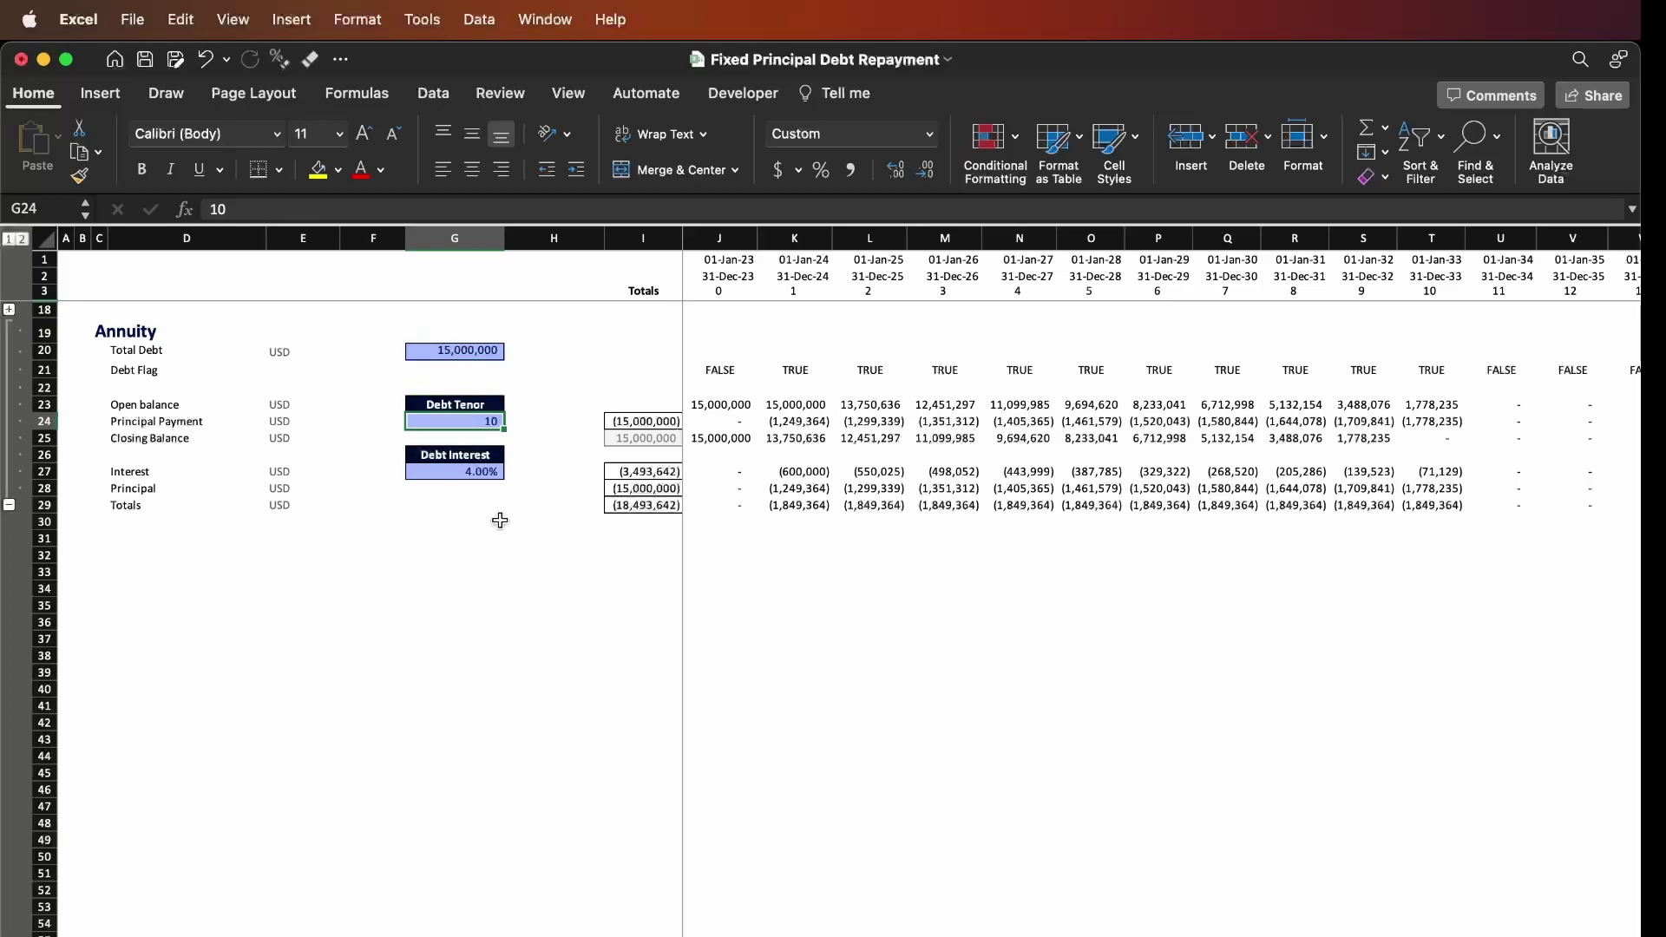
key("Down")
key("Down")
key("Down")
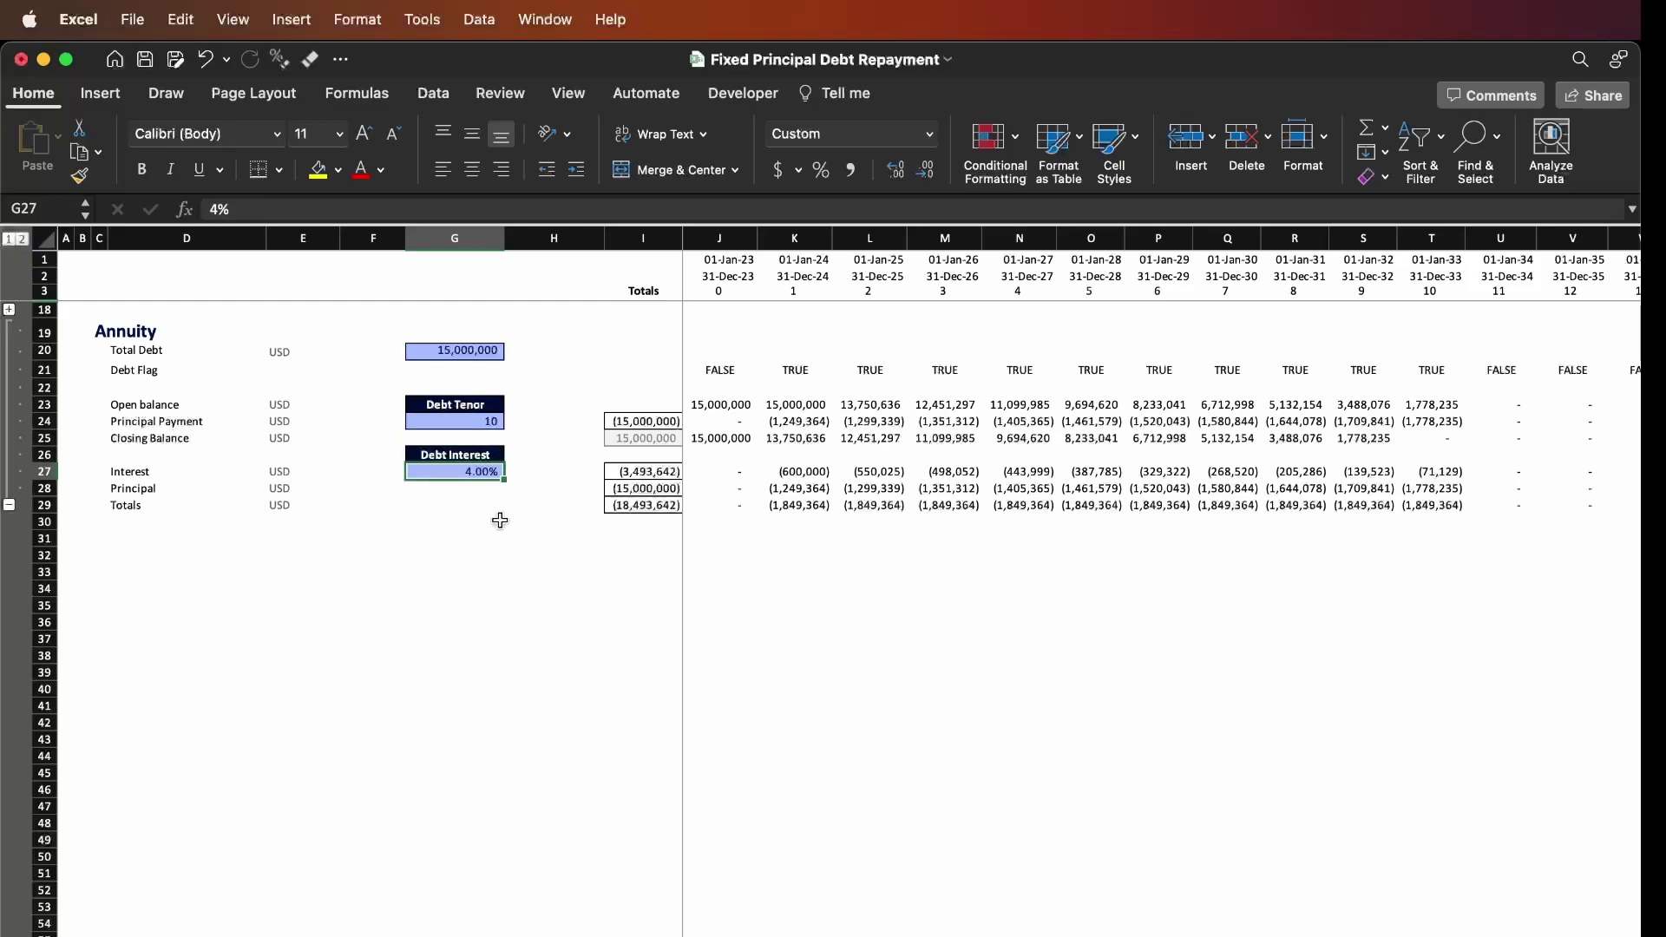
key("Up")
key("Up")
key("Up")
key("Up")
key("Up")
key("Up")
key("Right")
key("Right")
key("Right")
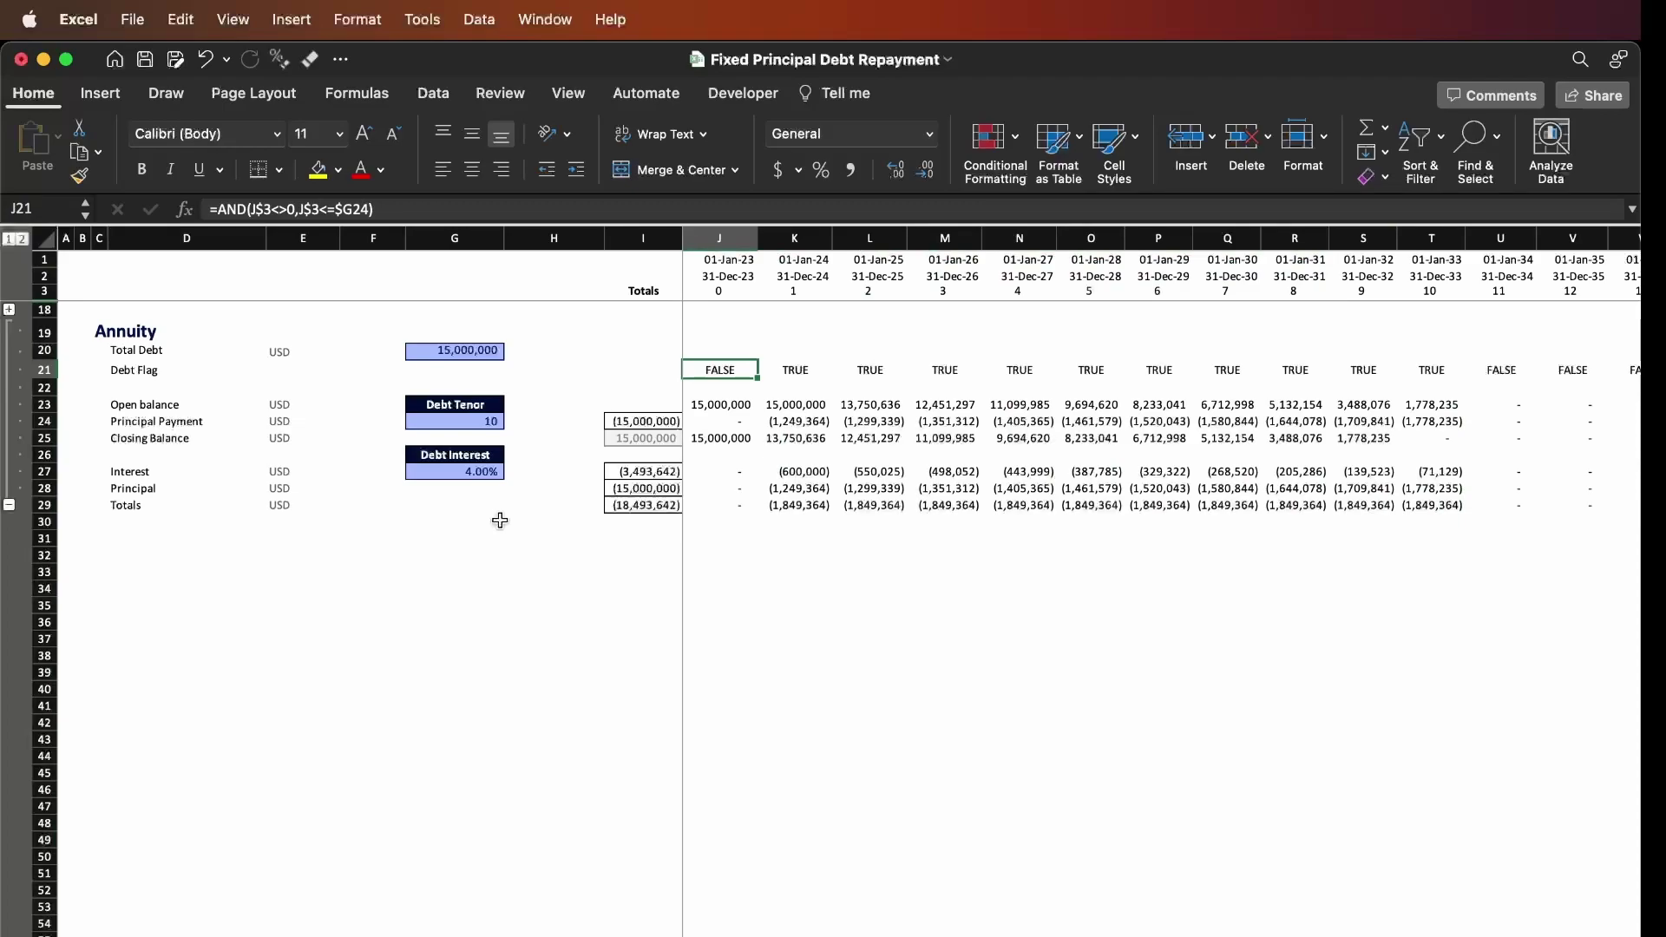
Select the year 1–10 columns, then change the Debt Tenor in G24 from 10 to 5.
key("Right")
key("ctrl+space")
key("shift+Right")
key("shift+Right")
key("shift+Right")
key("shift+Right")
key("shift+Right")
key("shift+Right")
key("shift+Right")
key("shift+Right")
key("shift+Right")
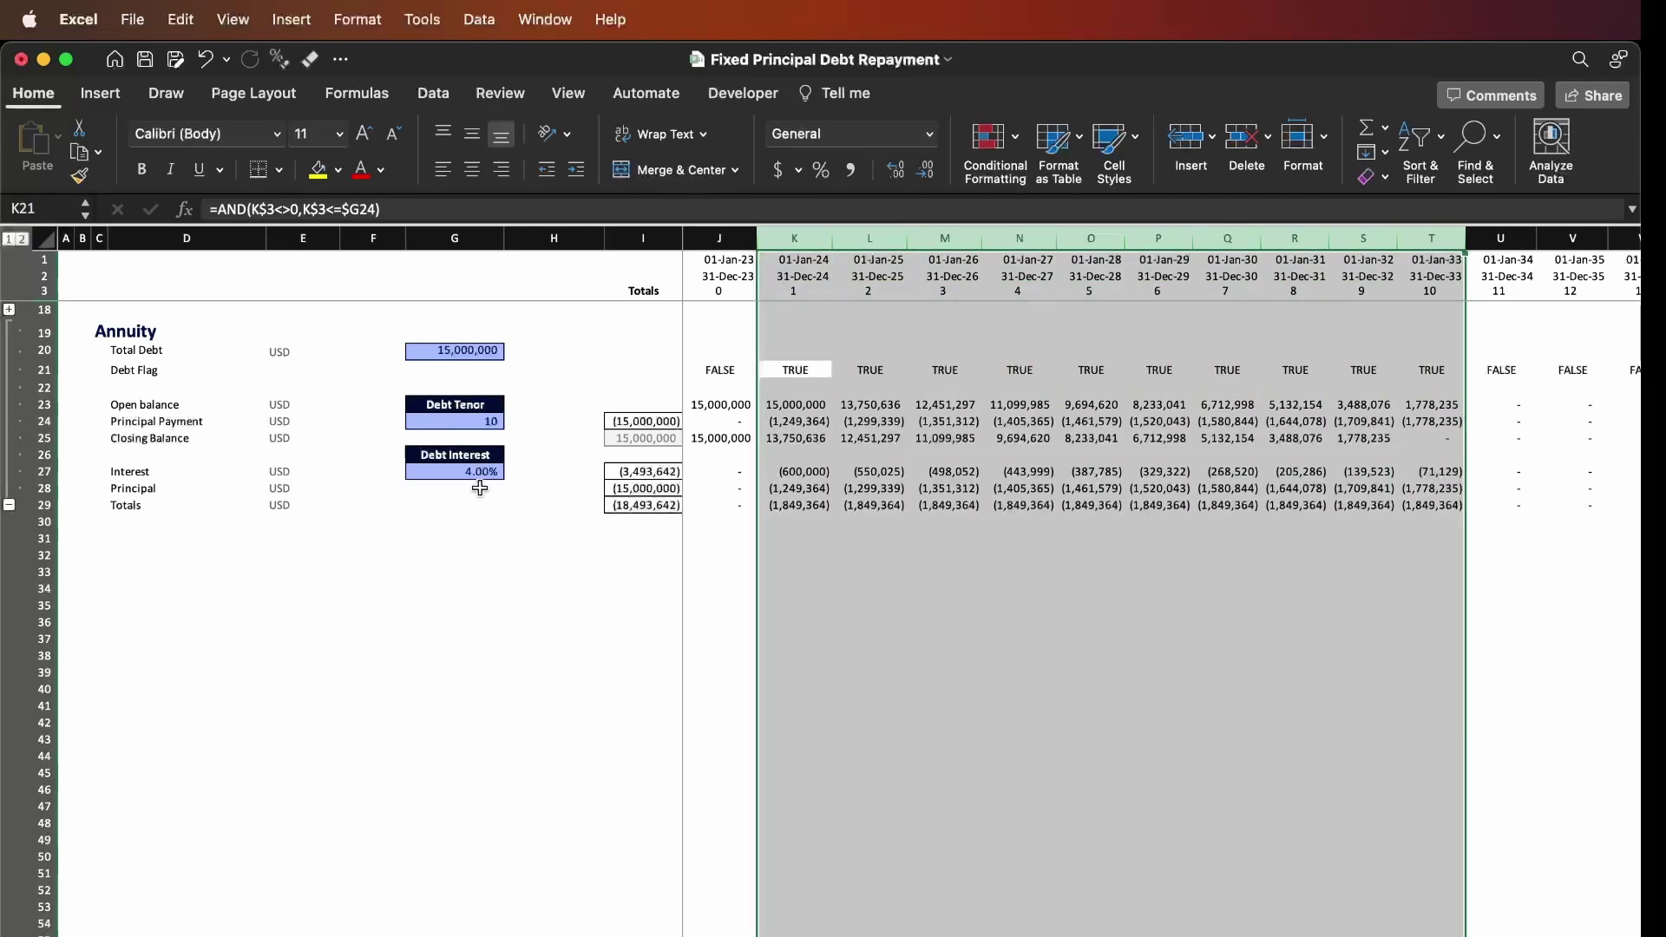
left_click(472, 424)
type("5")
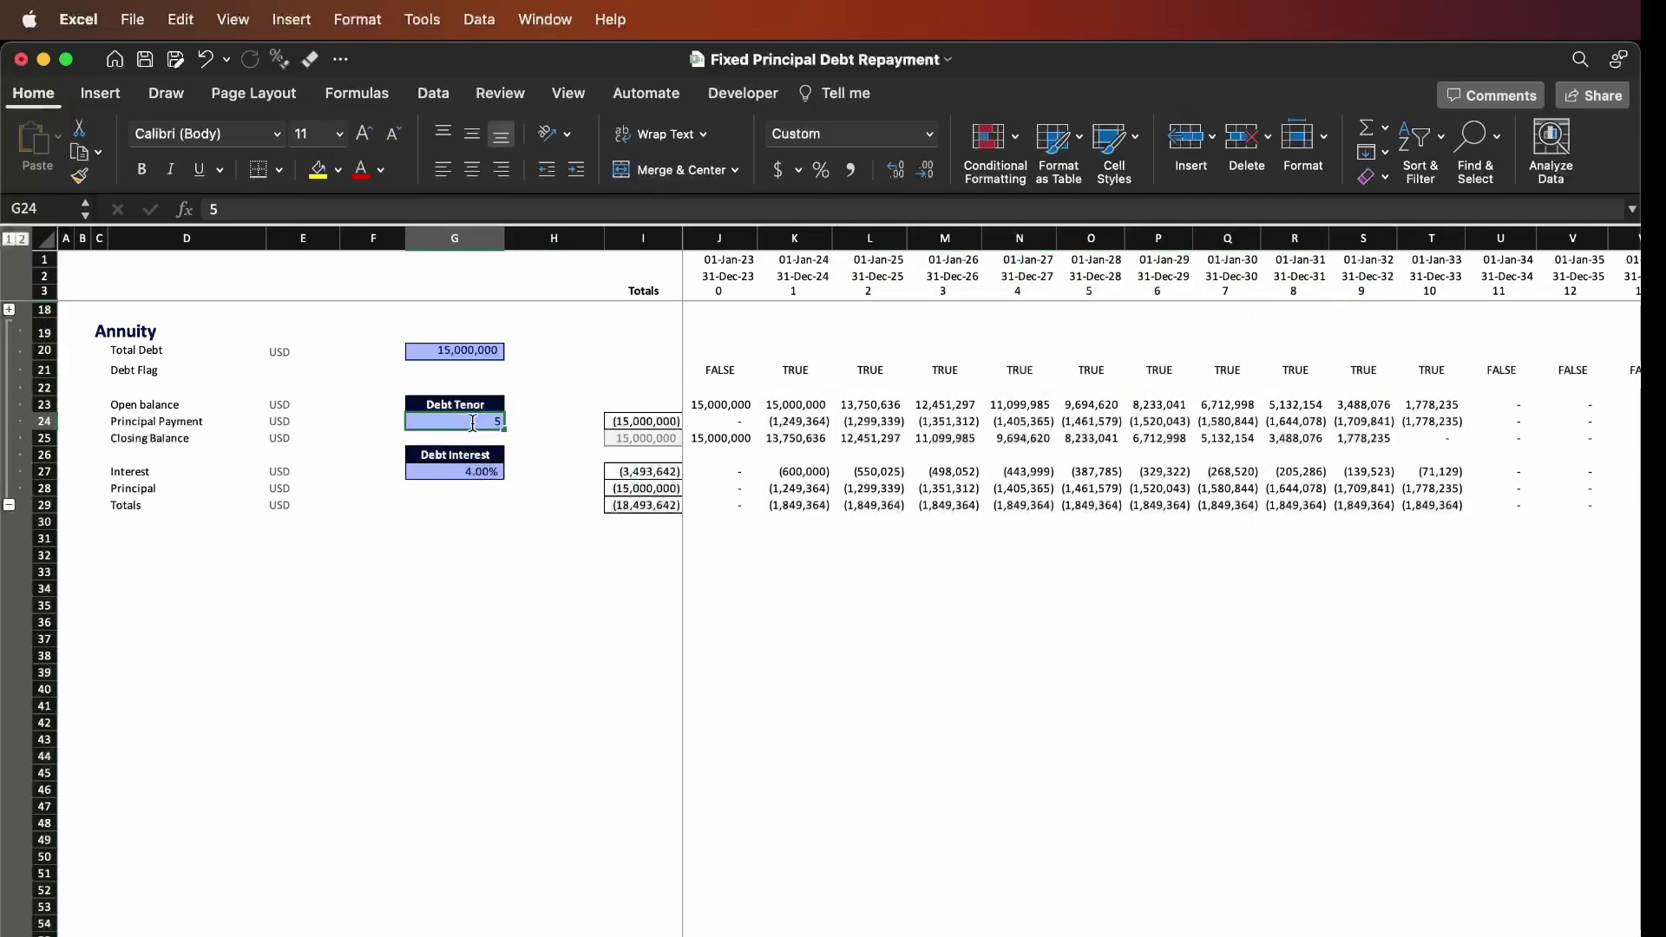
key("Return")
Verify the Debt Flag reads TRUE only for years 1–5 and open K21's flag formula.
left_click_drag(1085, 294, 800, 488)
key("Up")
key("Down")
key("Down")
key("Down")
key("Down")
key("Down")
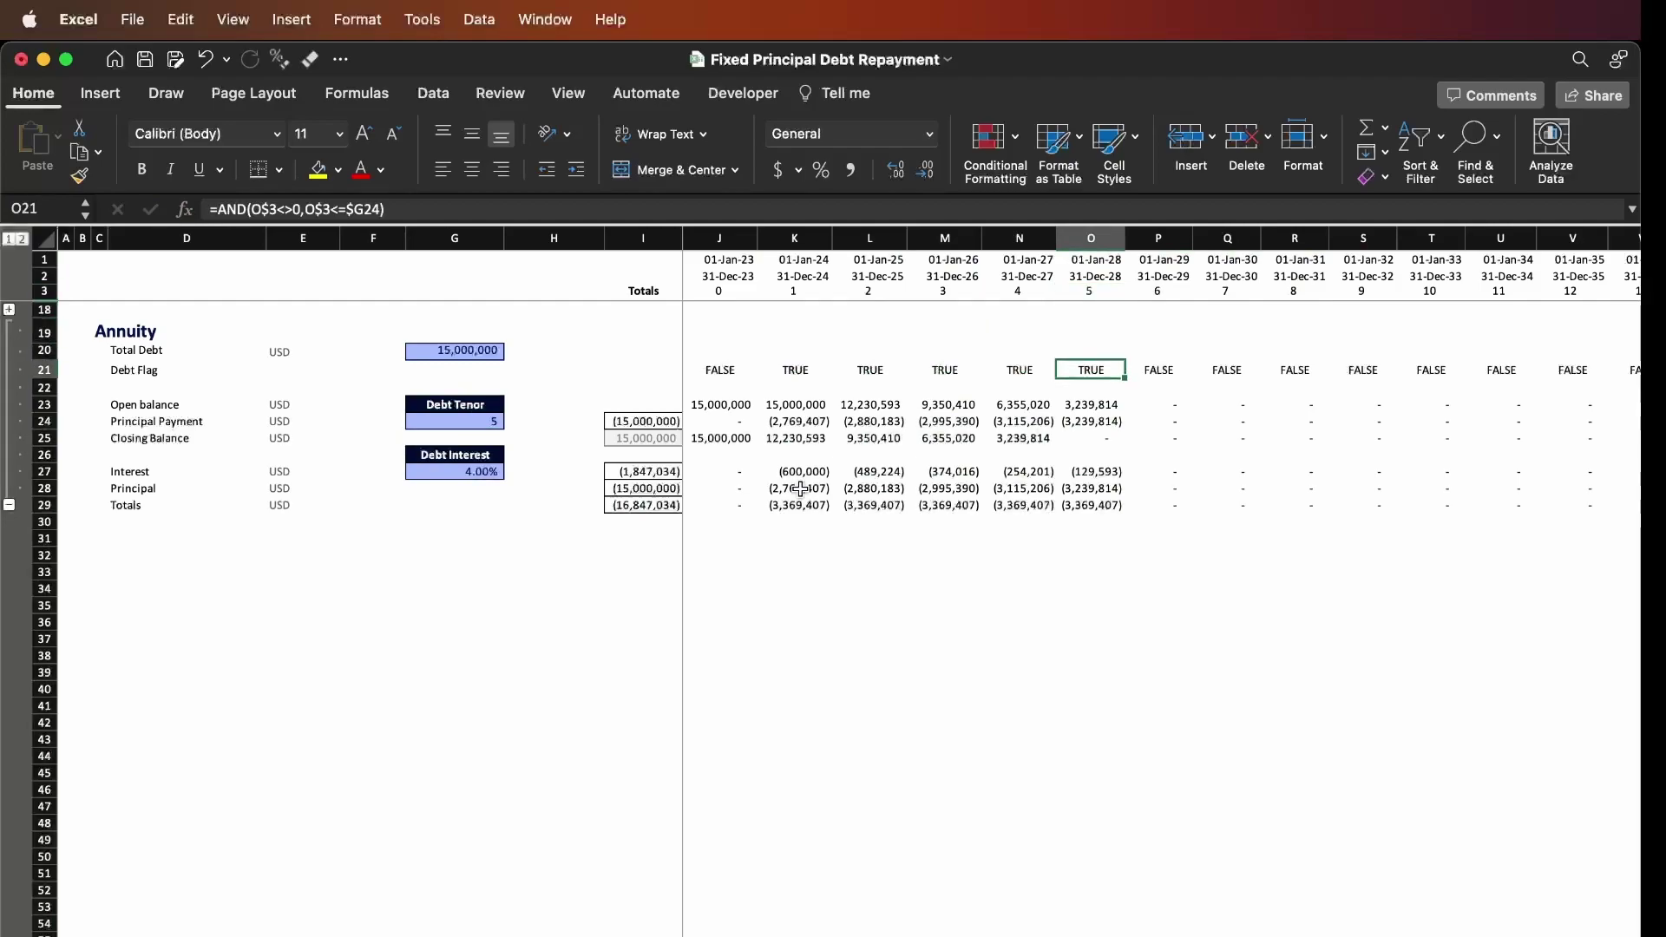
key("Left")
key("Left")
key("Left")
key("Left")
key("Right")
key("Left")
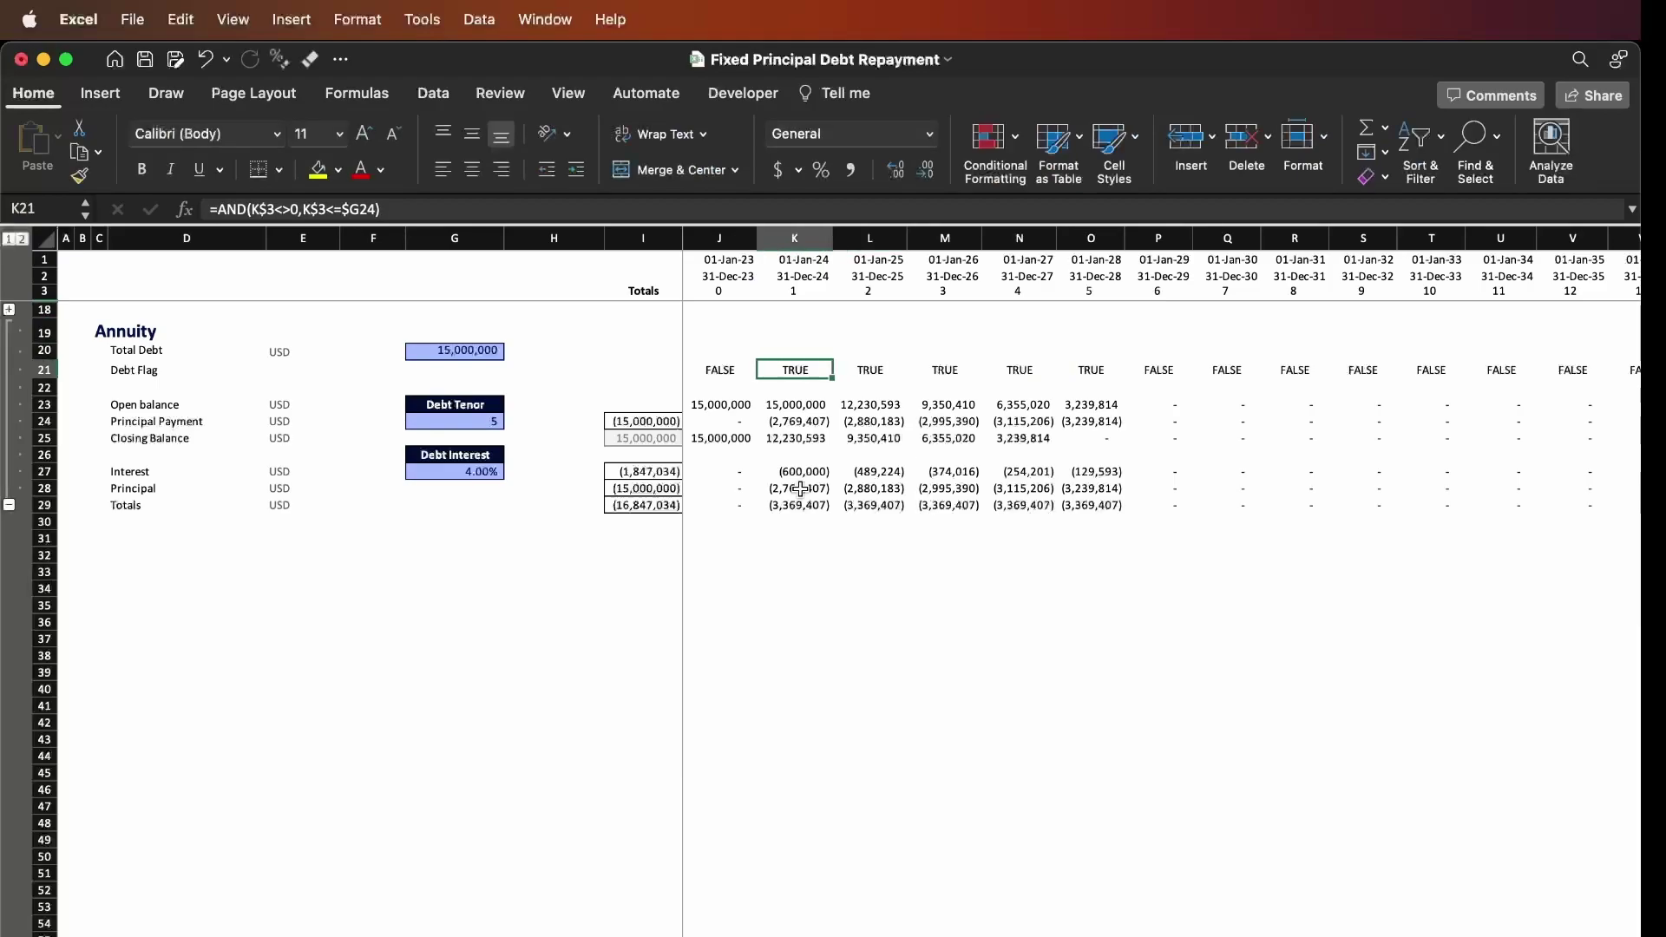
key("F2")
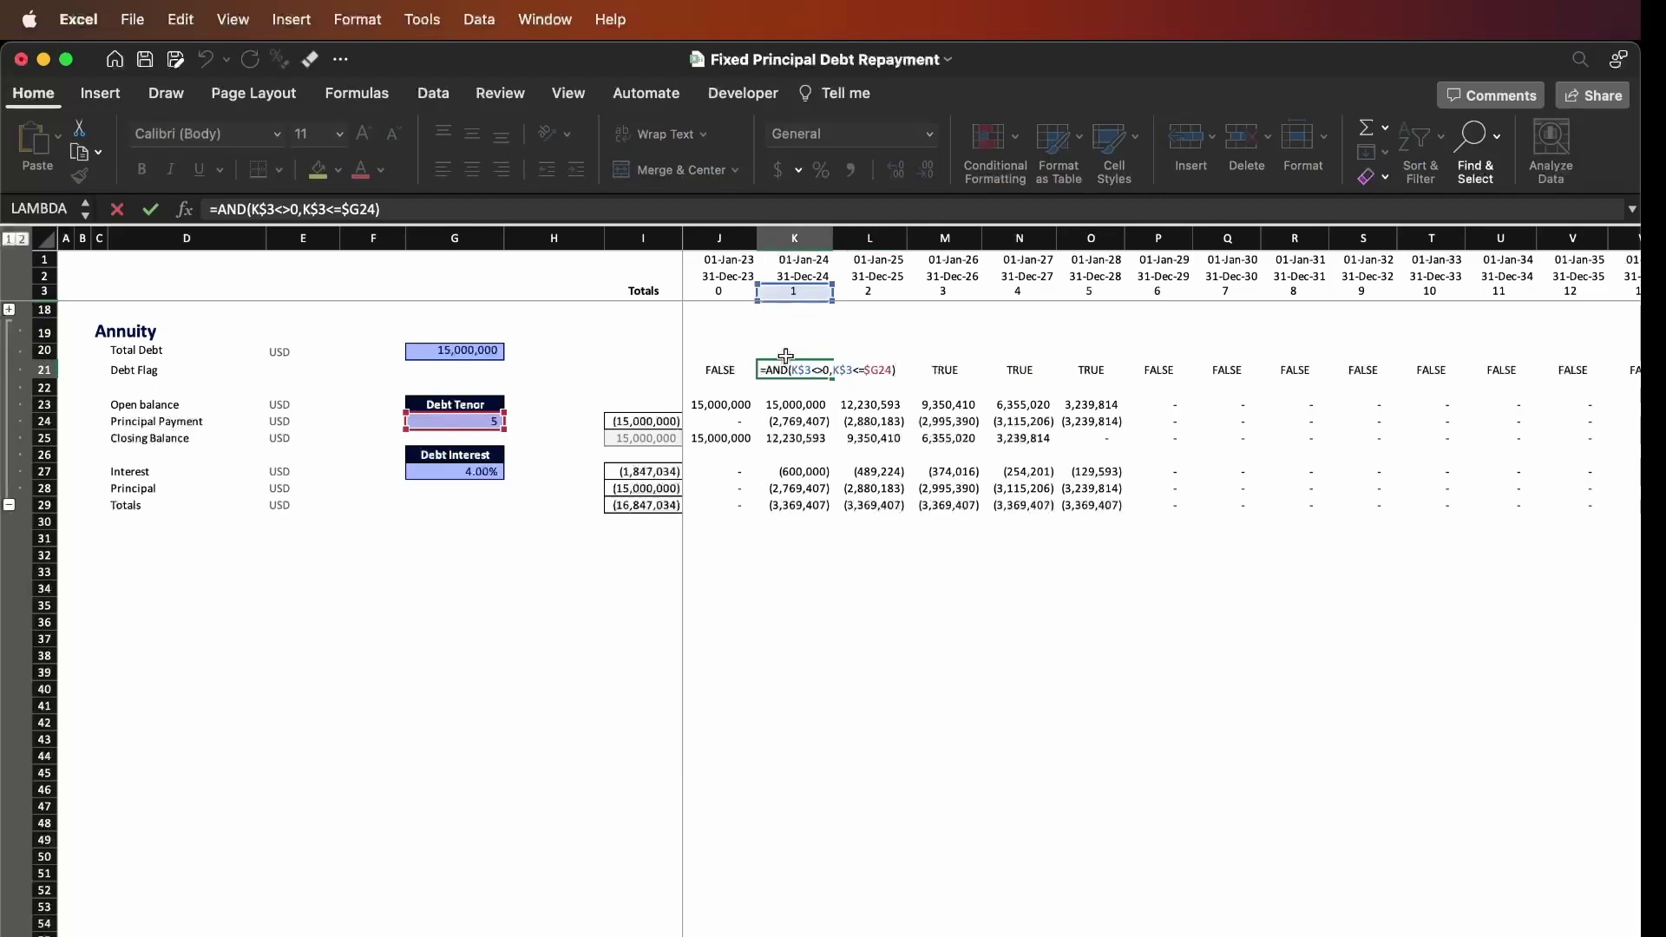
left_click_drag(797, 370, 829, 369)
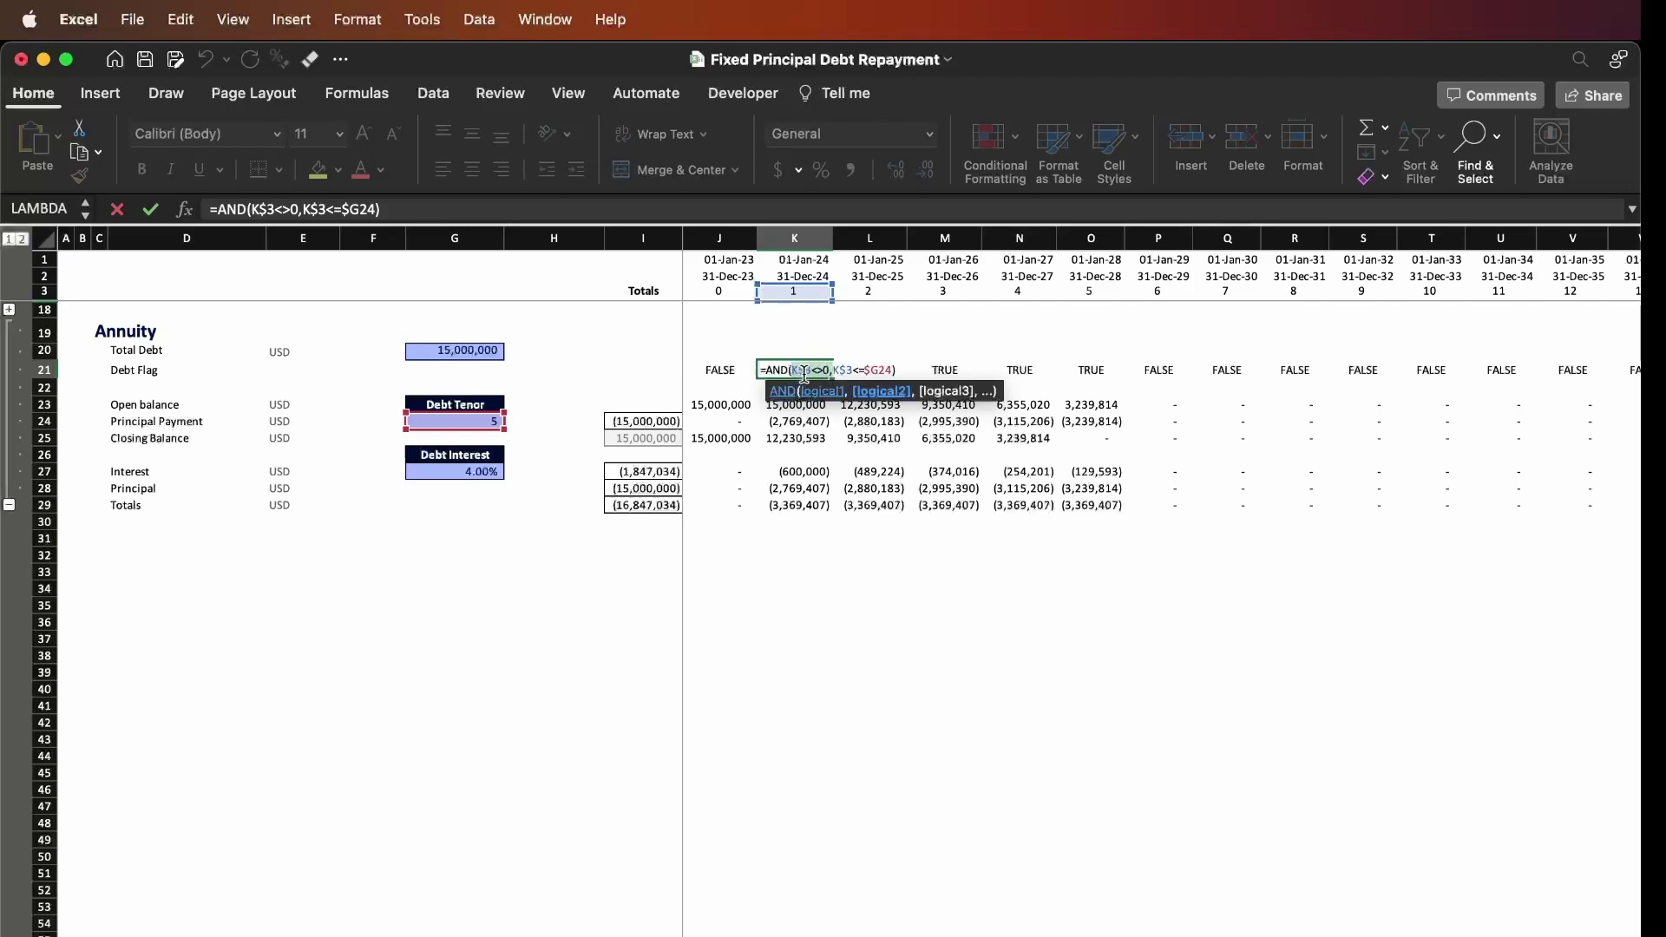
left_click_drag(815, 369, 884, 365)
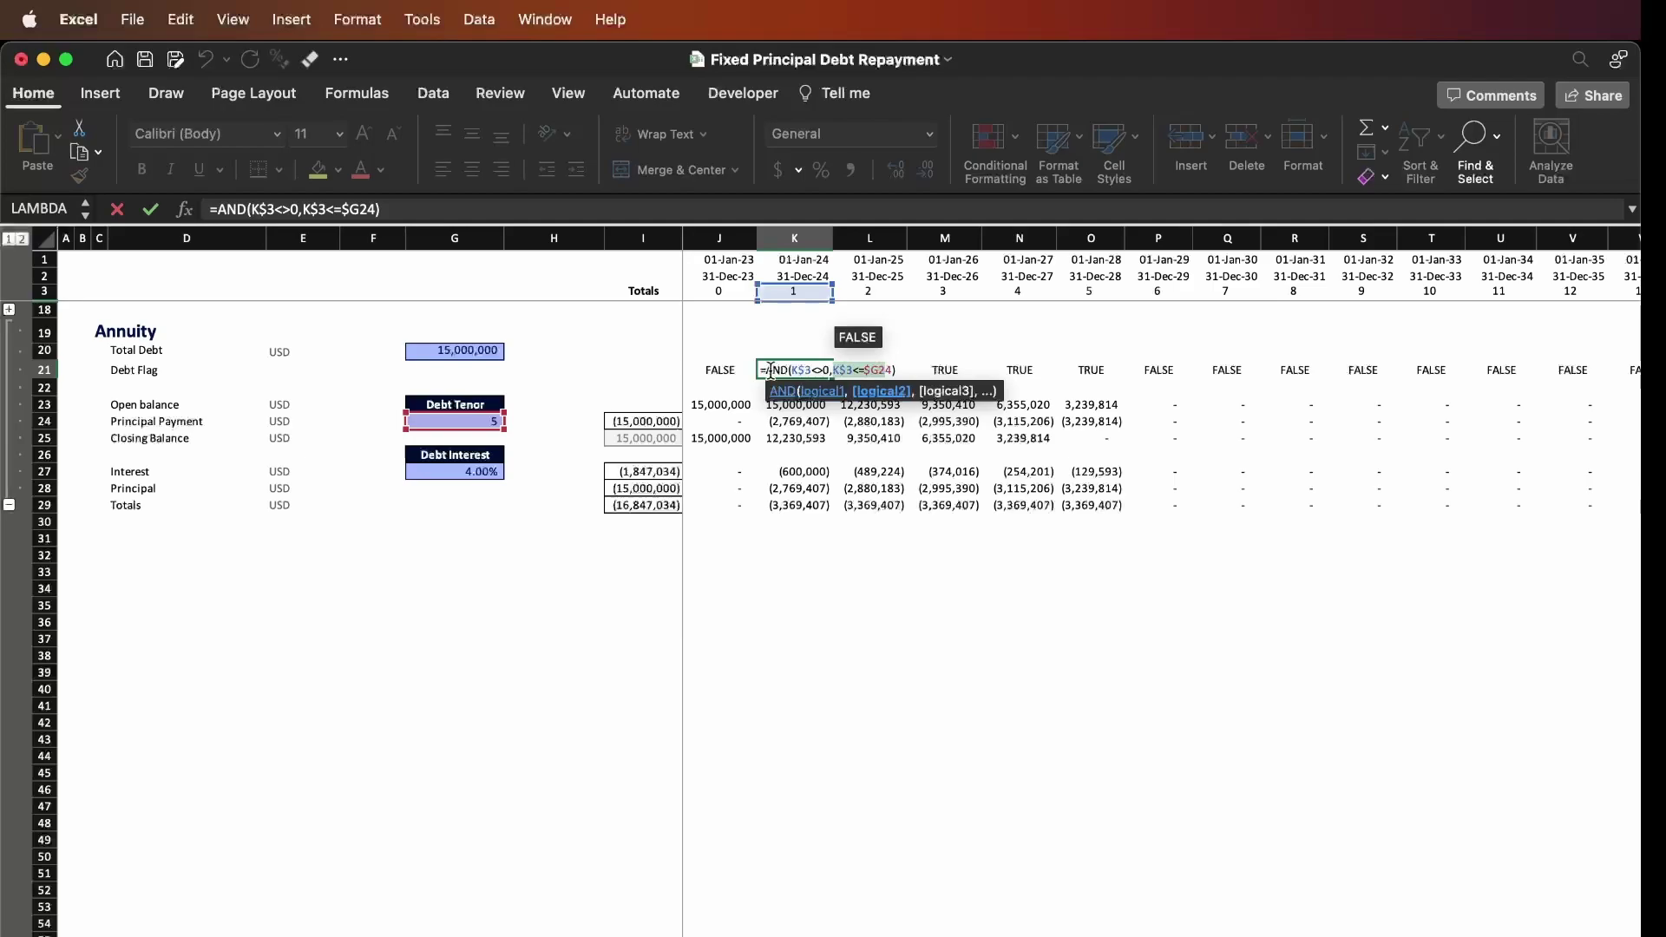
key("Return")
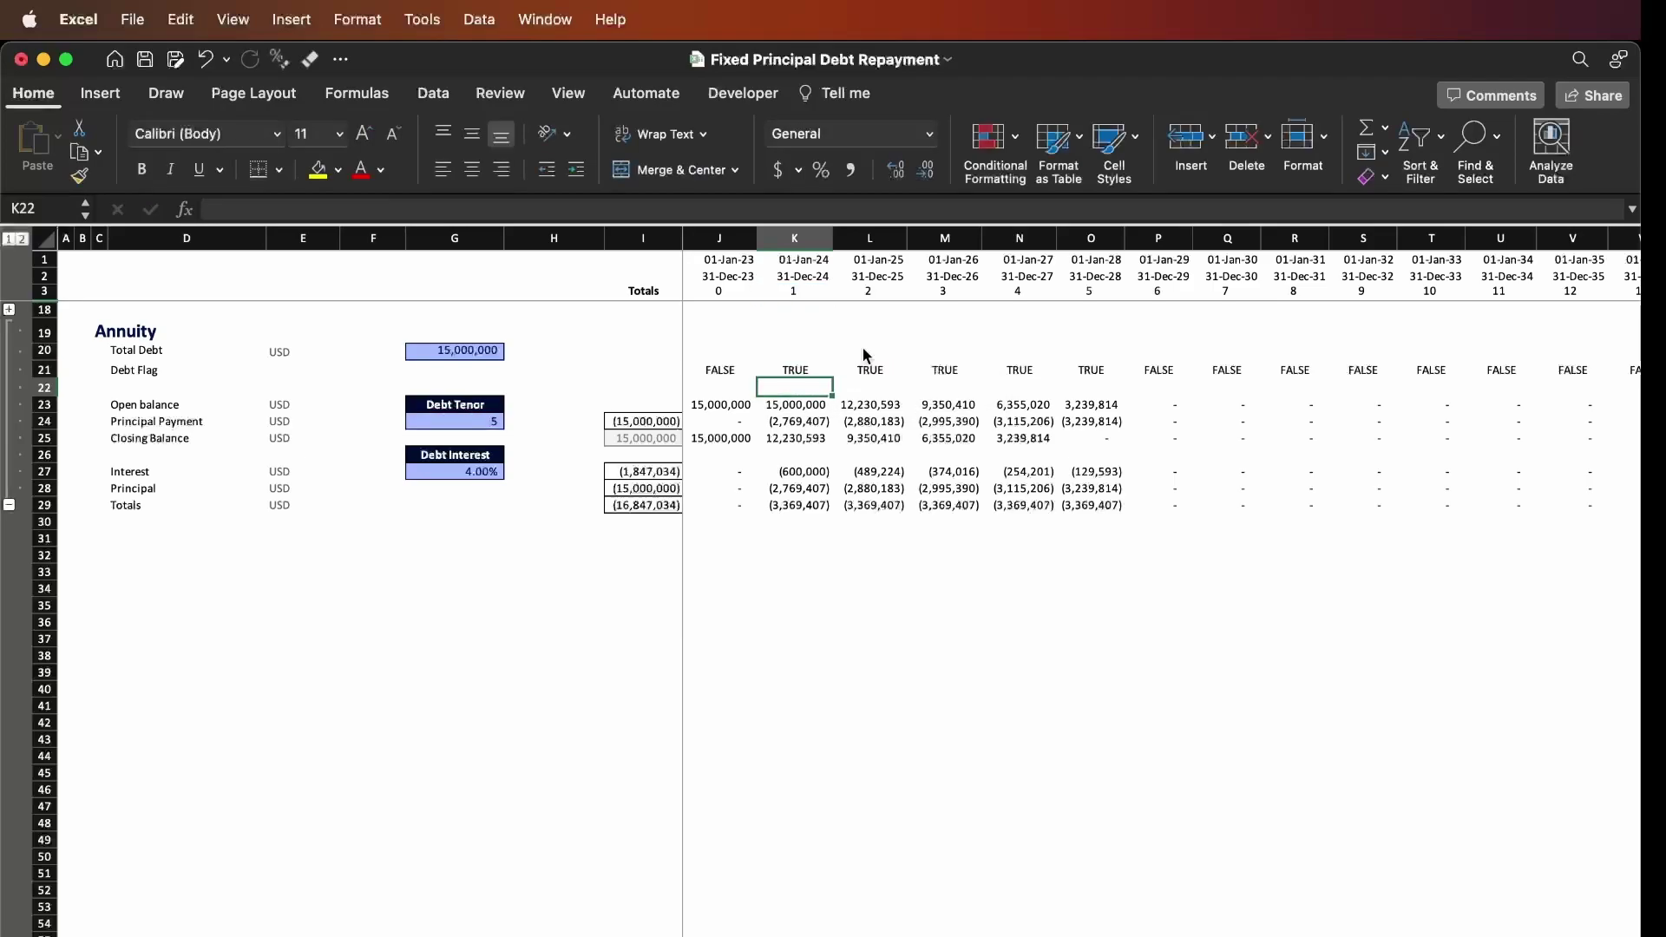
Review the period columns, then set the Debt Tenor in G24 back to 10 years.
key("Up")
key("Left")
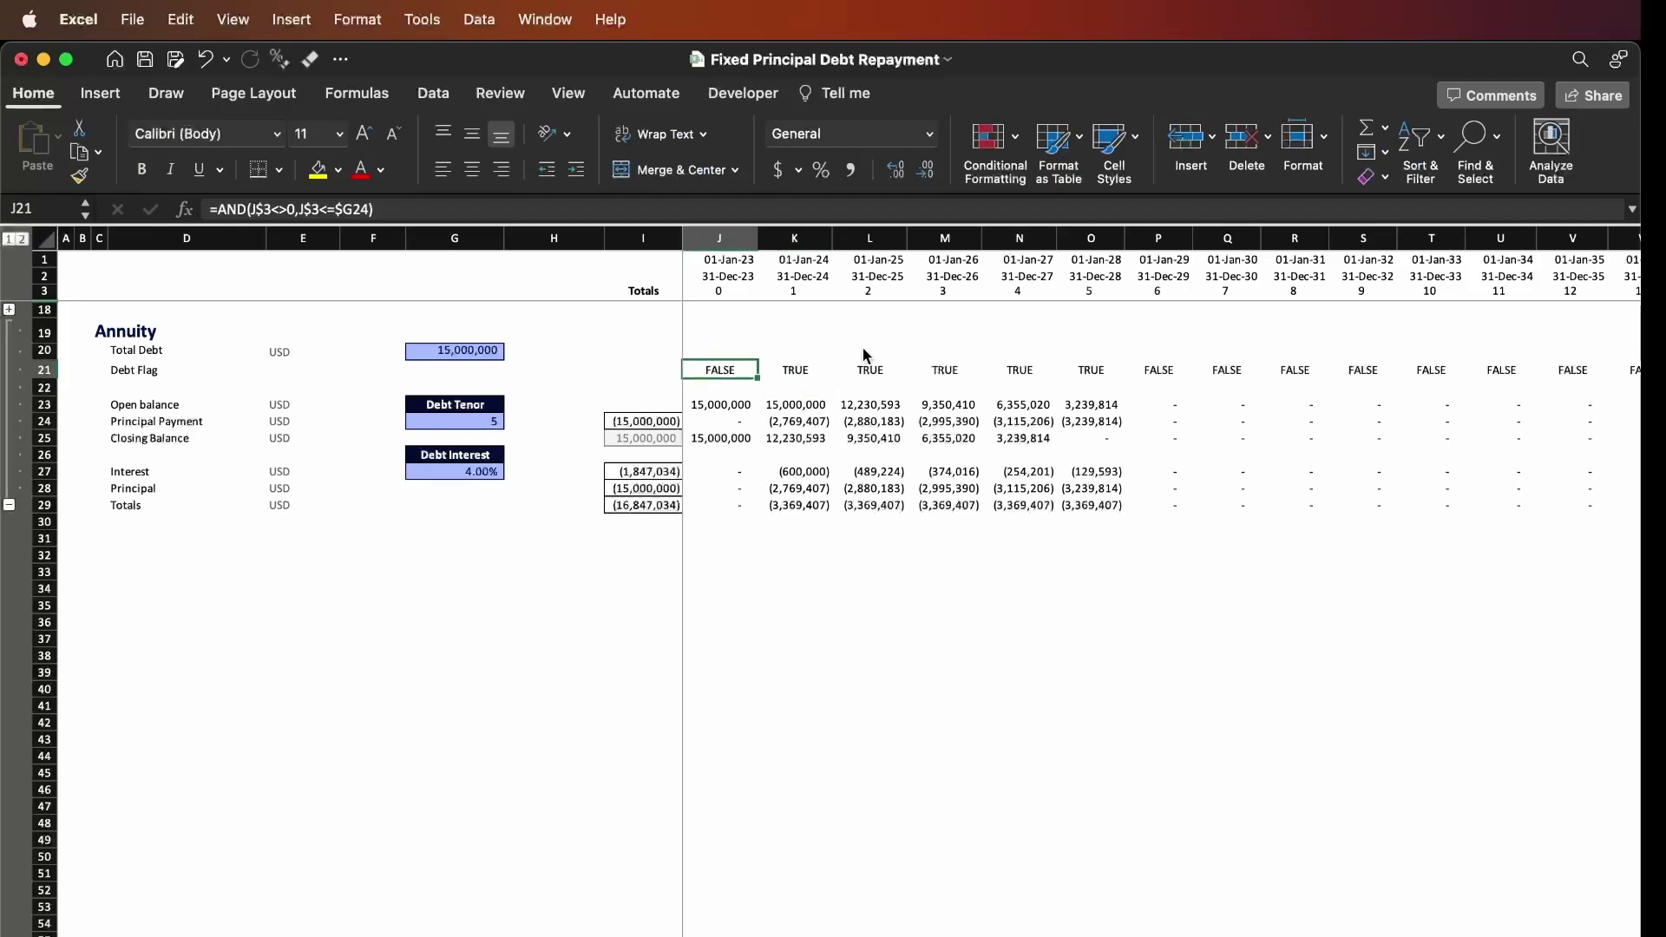
key("ctrl+space")
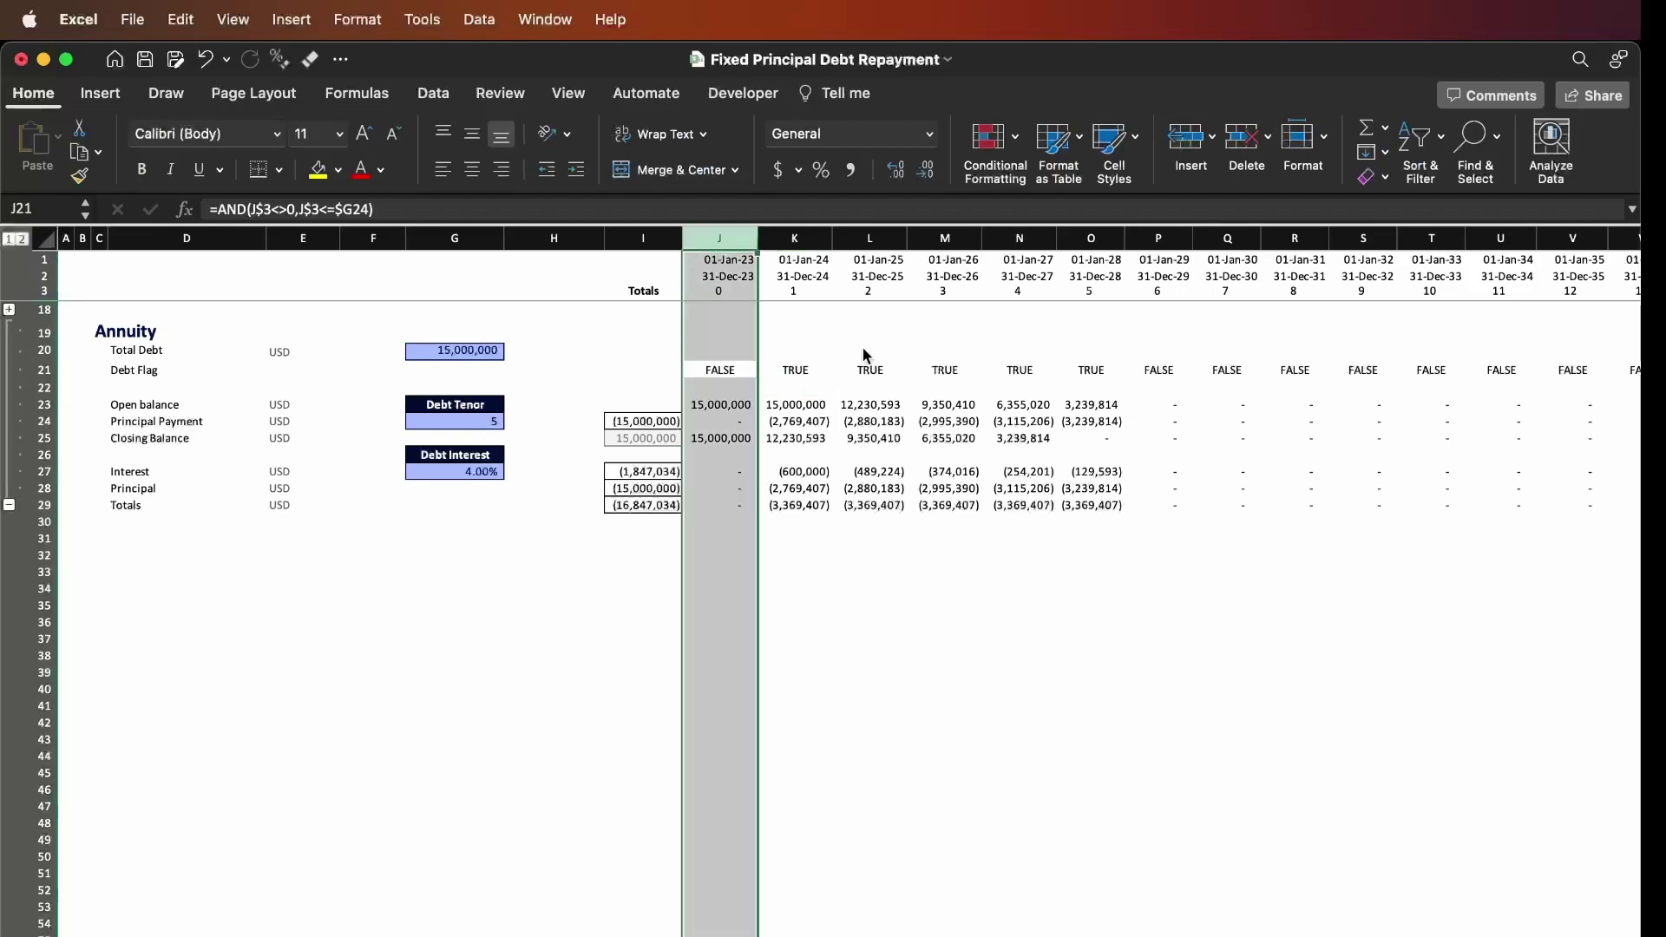
key("shift+Right")
key("shift+Right")
key("shift+Right")
key("shift+Right")
key("shift+Right")
key("shift+Right")
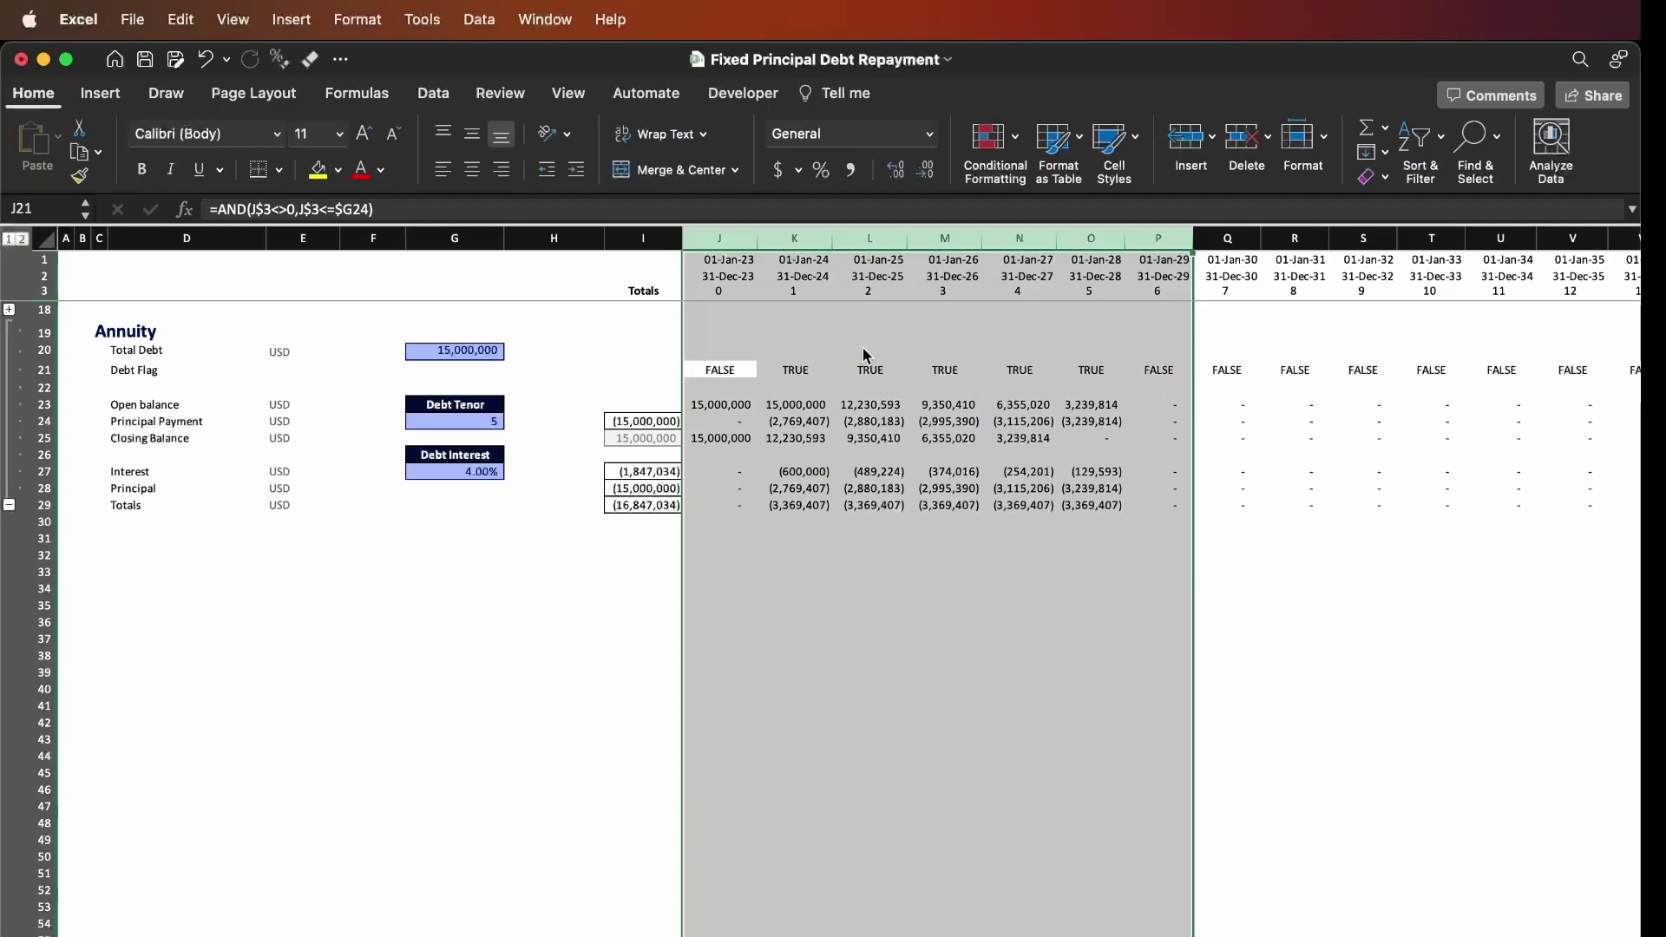
left_click(721, 370)
left_click(496, 419)
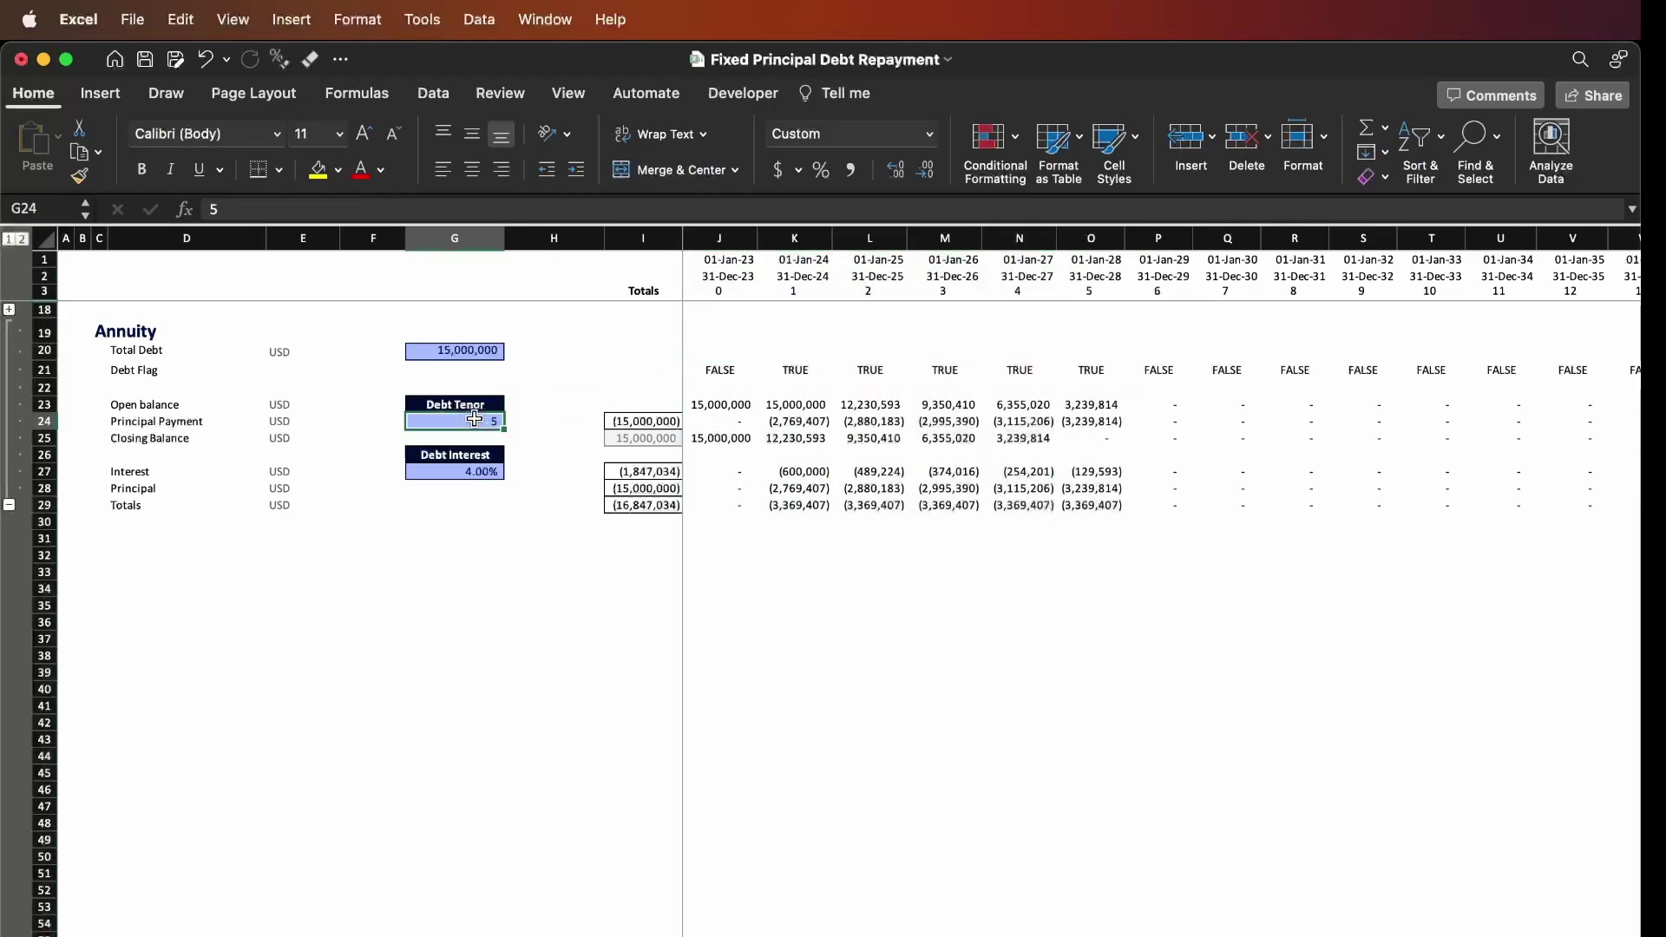
type("10")
key("Return")
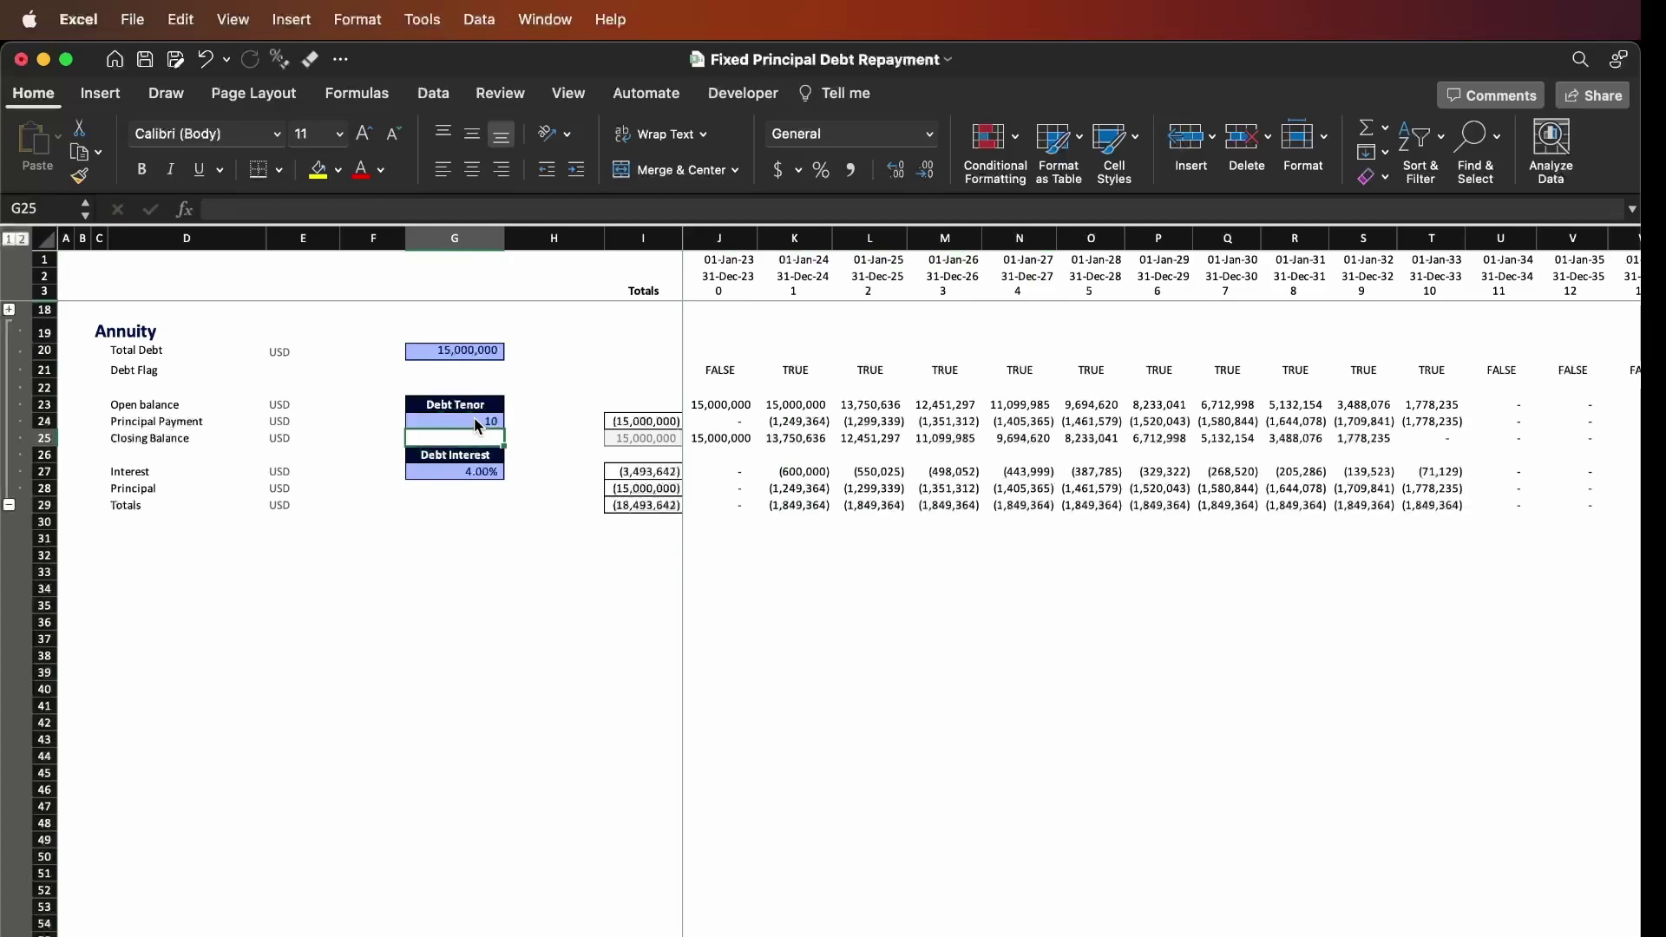
Review the recalculated balance rows 23 to 25.
left_click(608, 406)
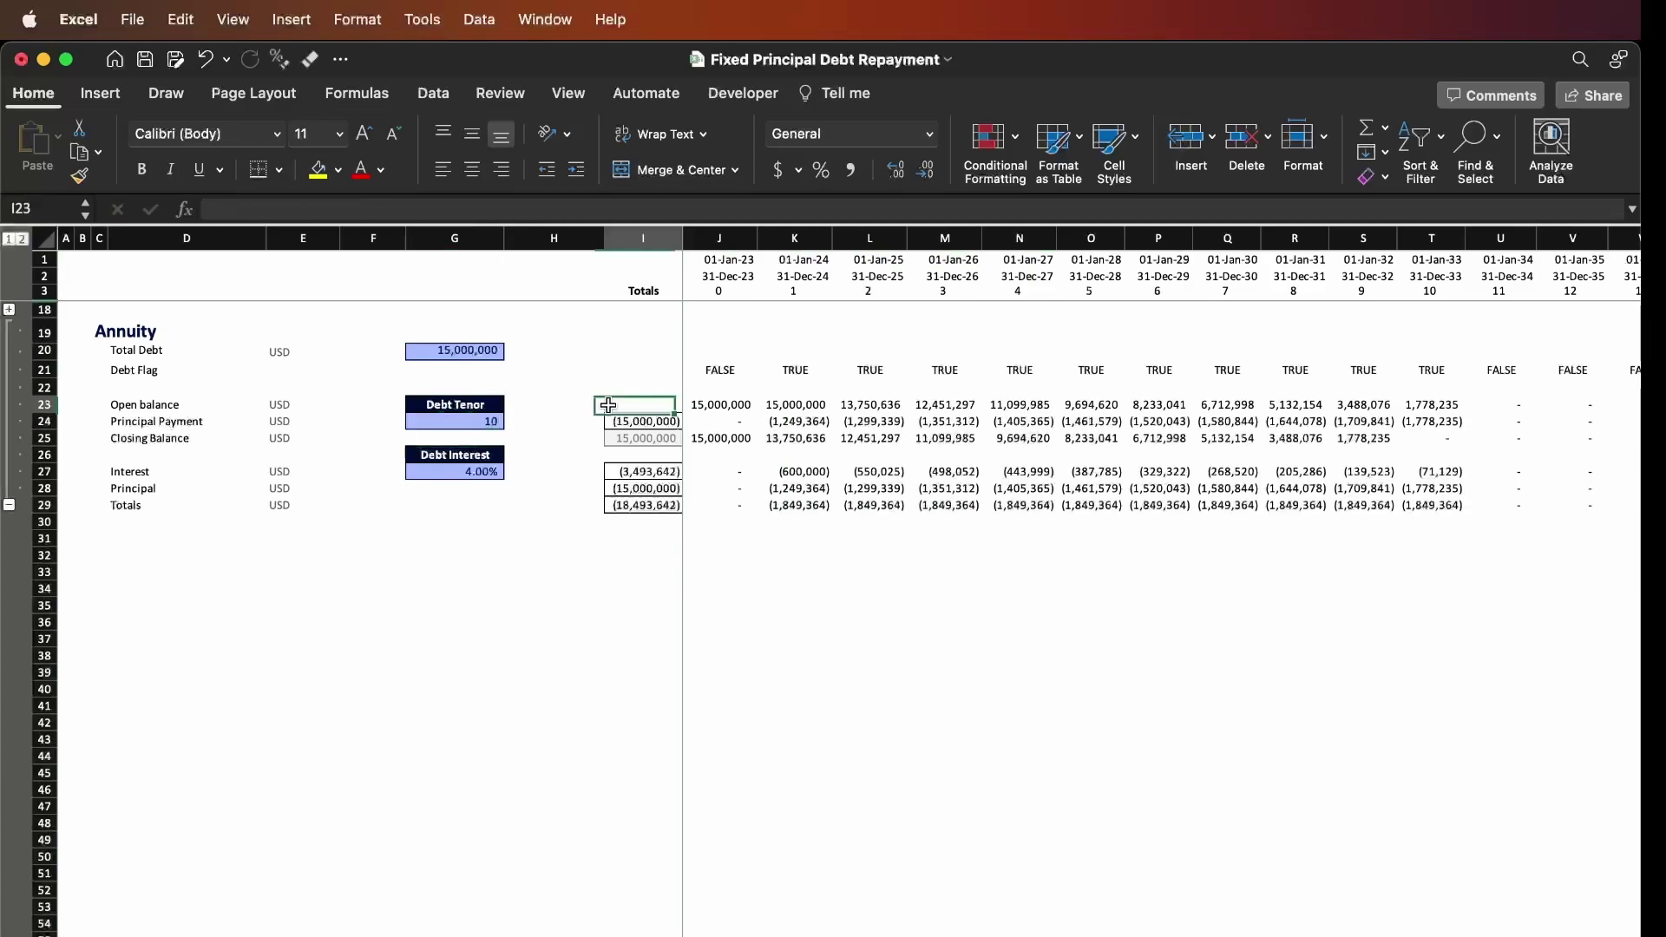
key("shift+space")
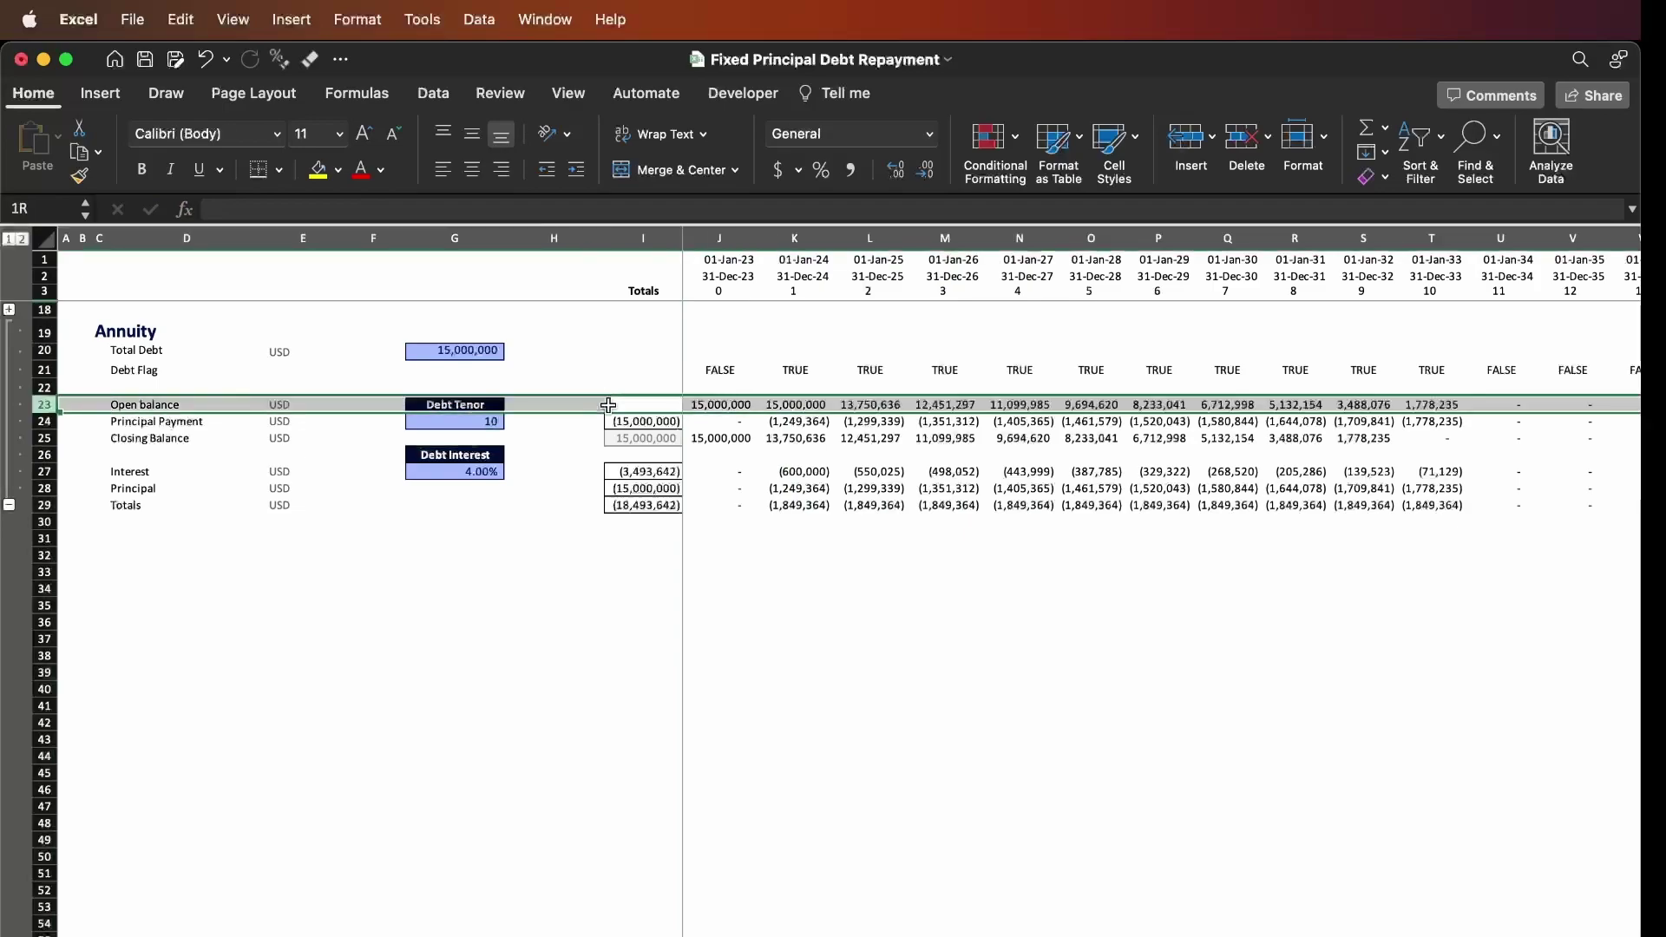
key("shift+Down")
key("shift+Down")
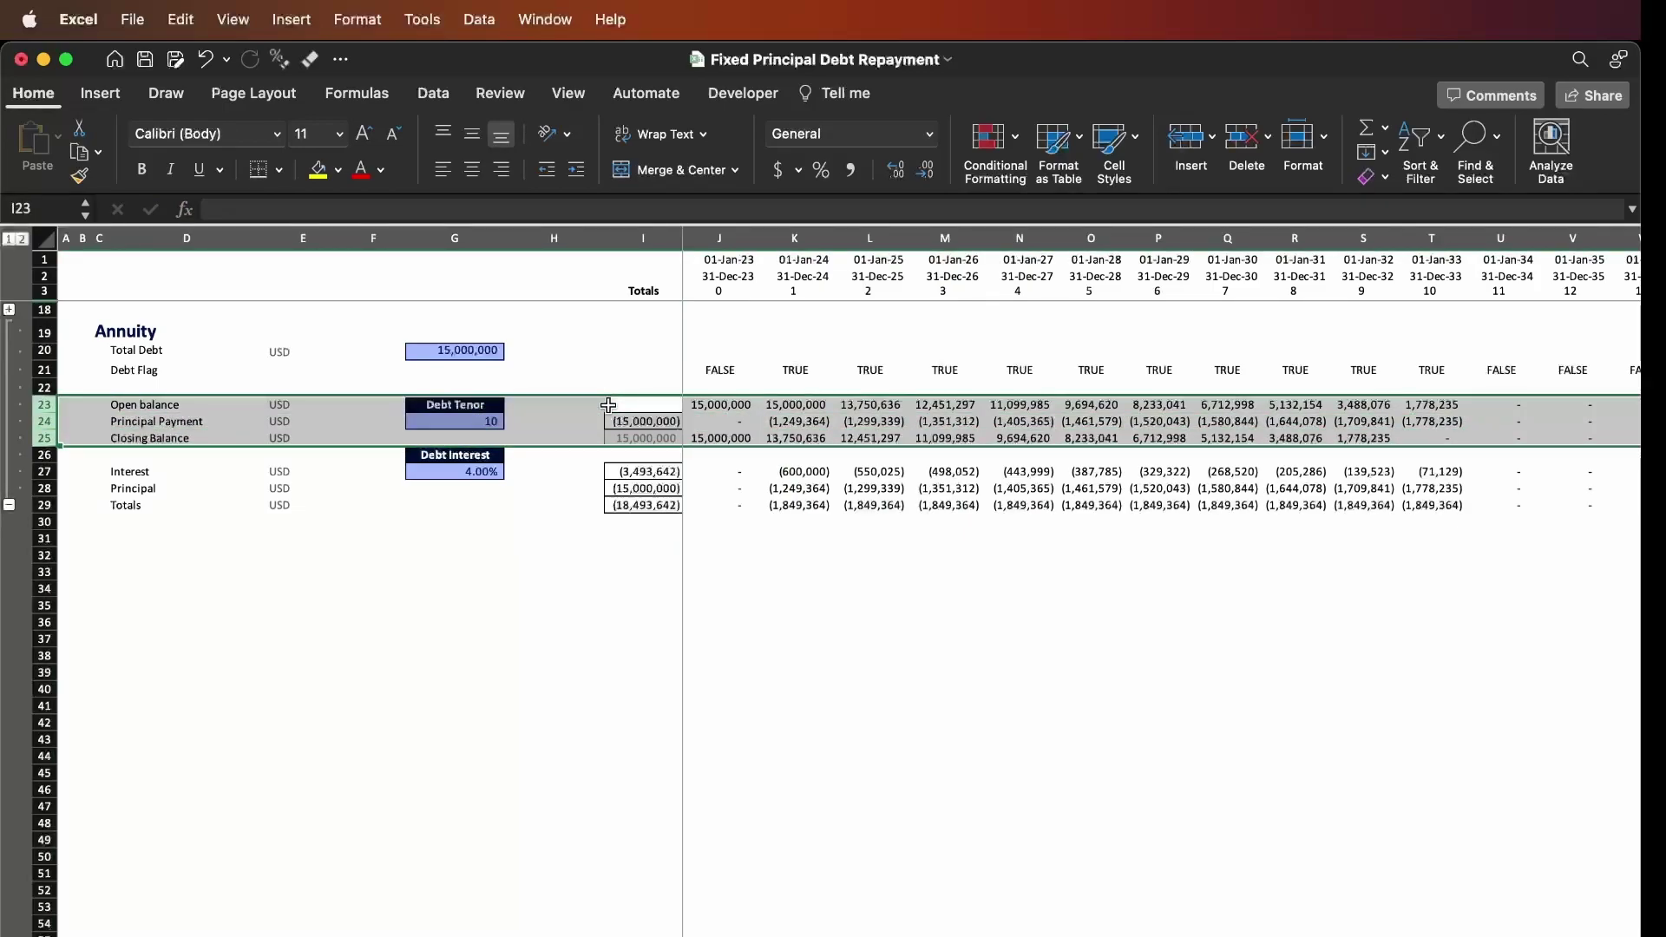
left_click(606, 405)
key("shift+space")
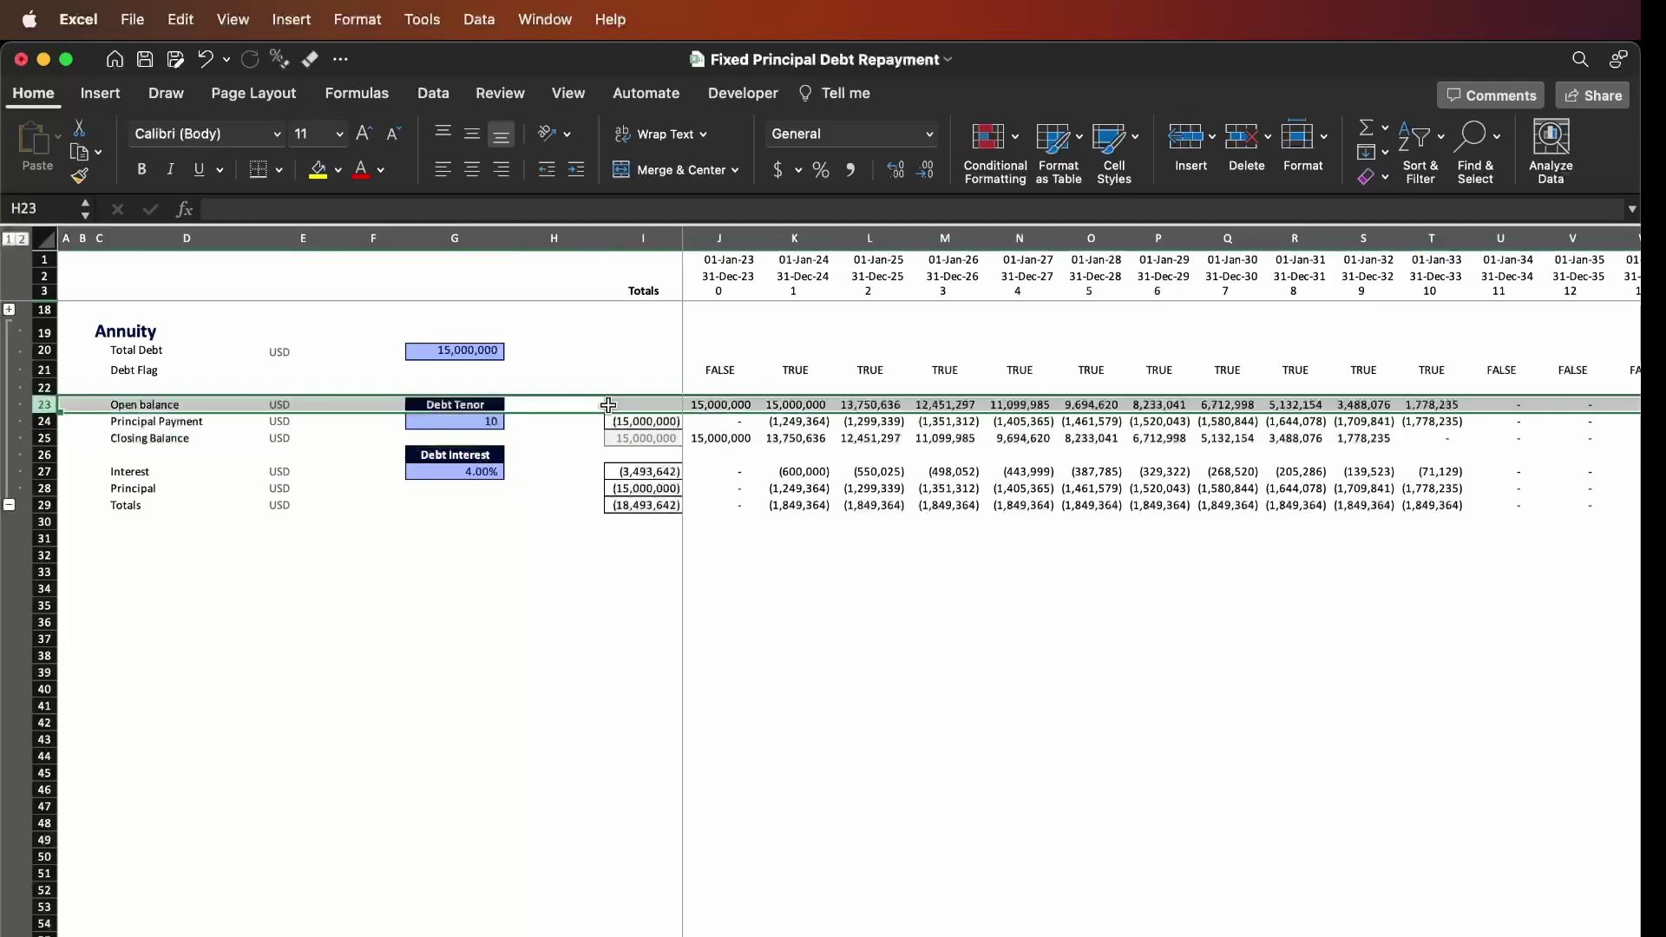
key("Right")
key("Right")
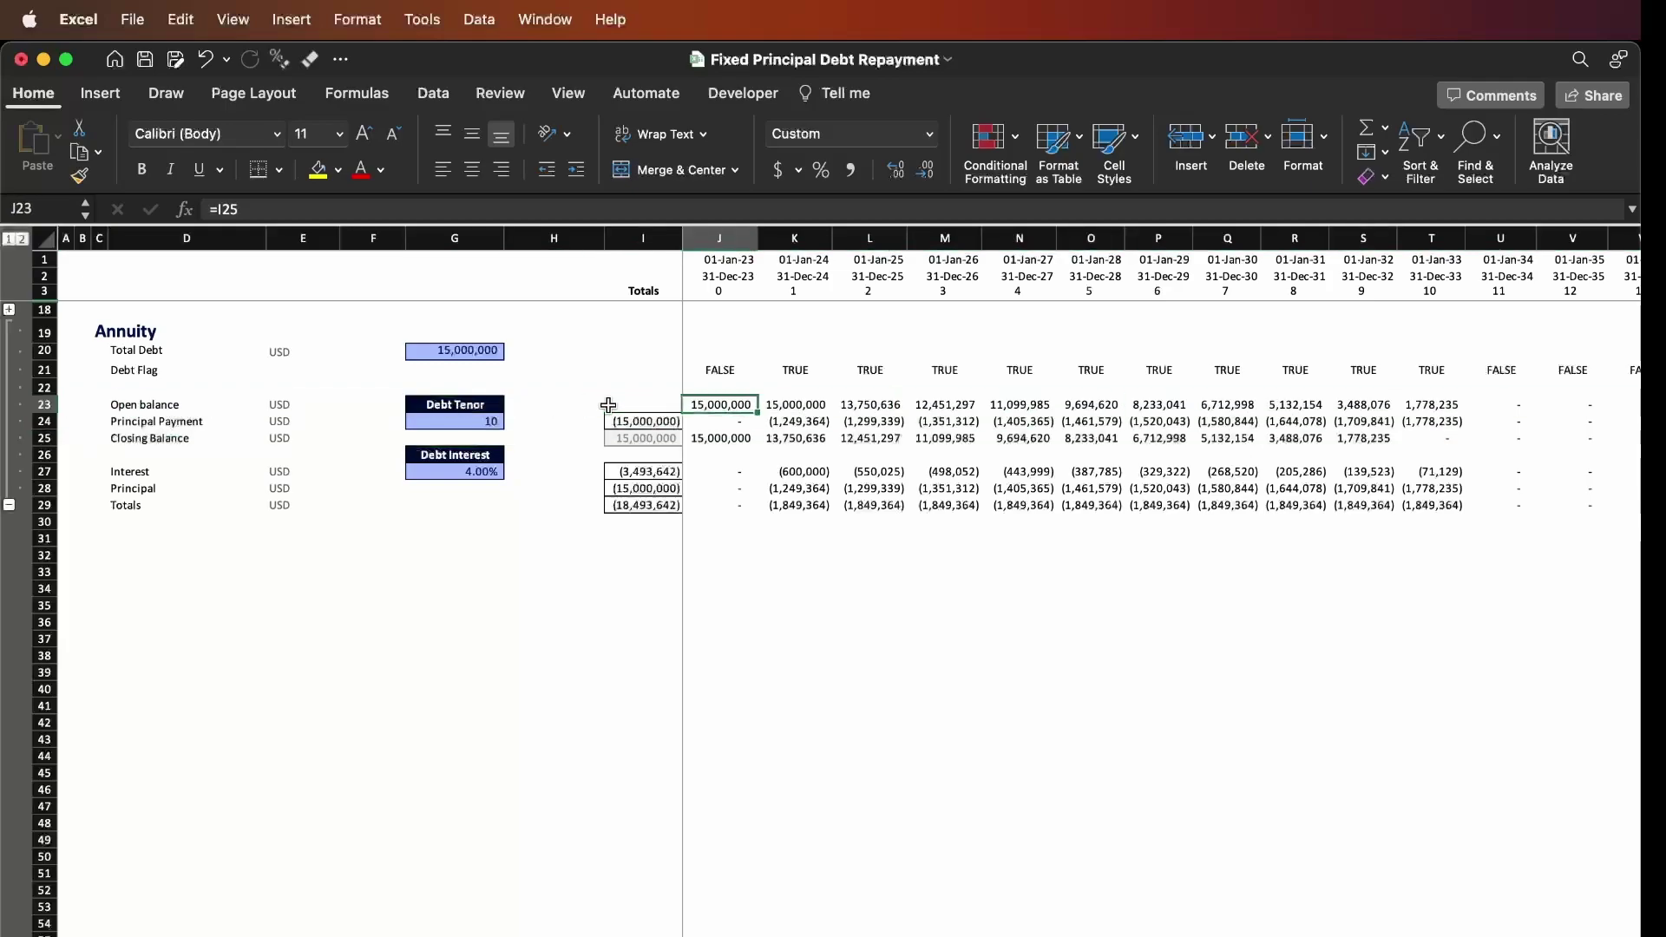
key("F2")
key("Escape")
key("F2")
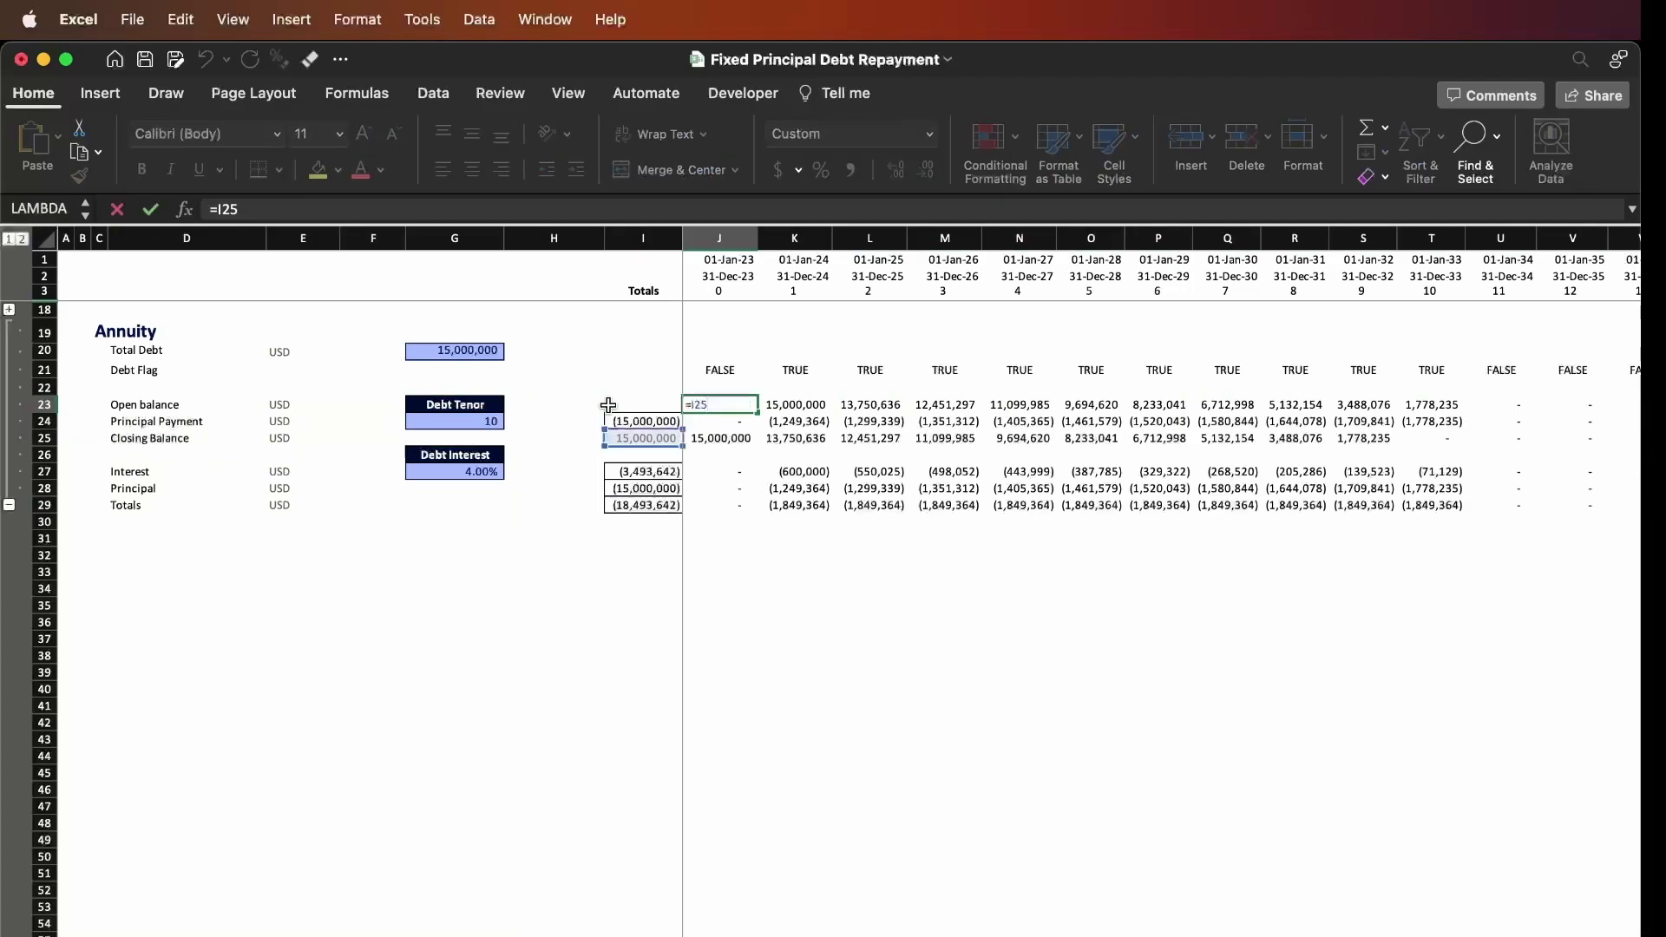
key("Escape")
key("ctrl+[")
key("F2")
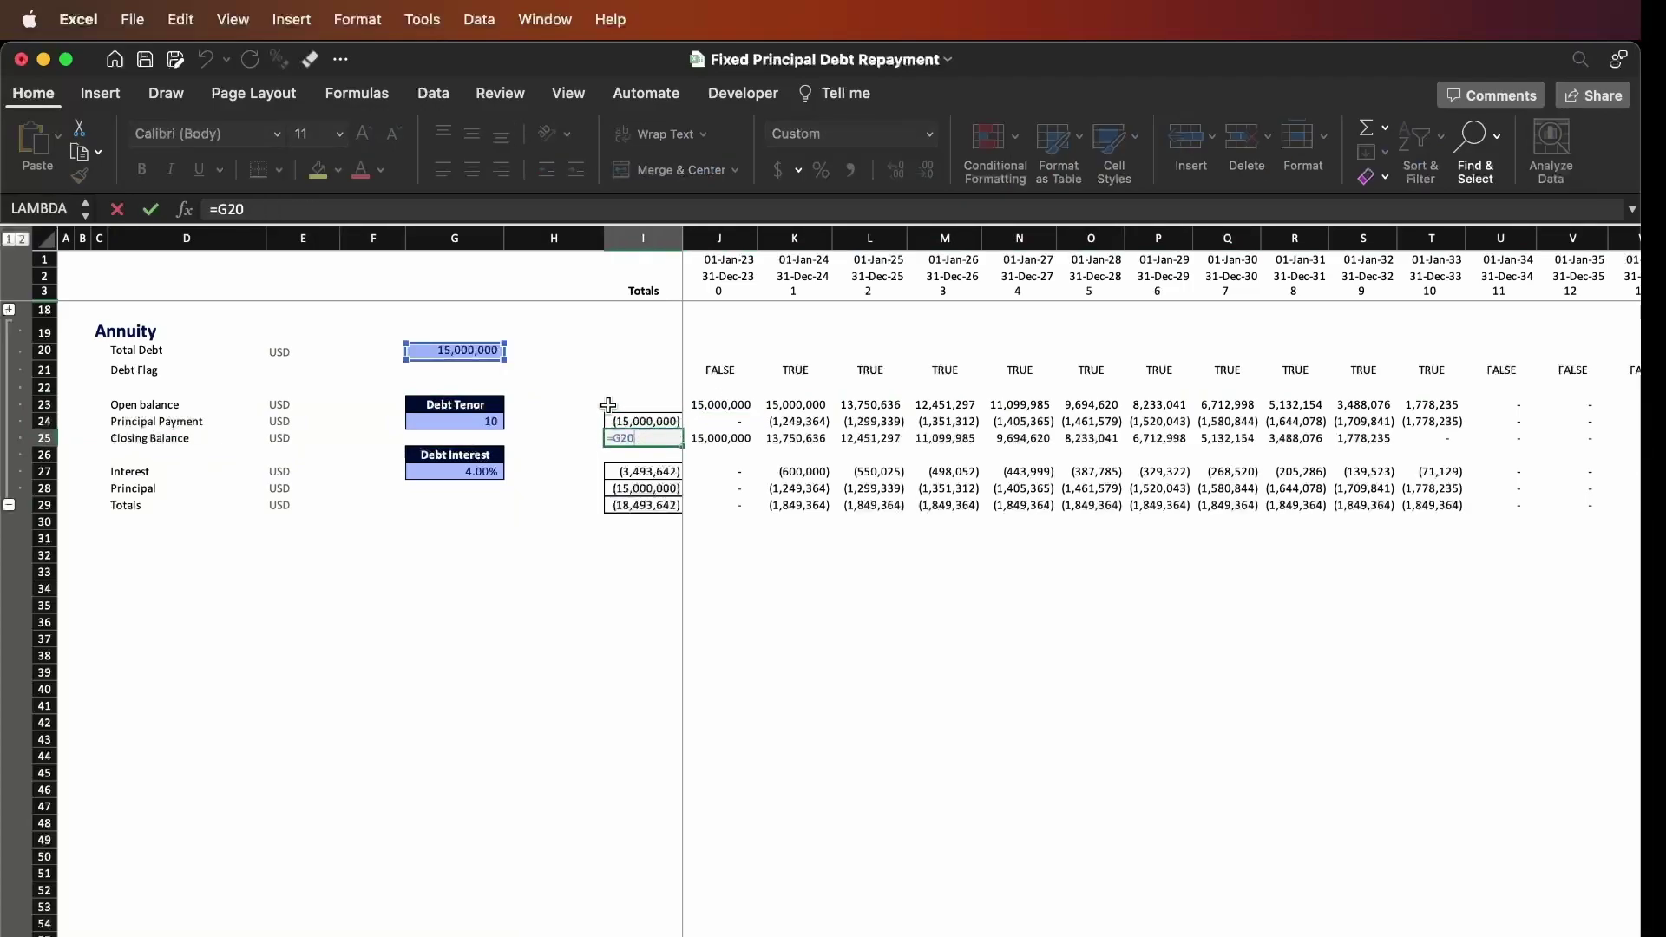
key("Escape")
key("F2")
key("Escape")
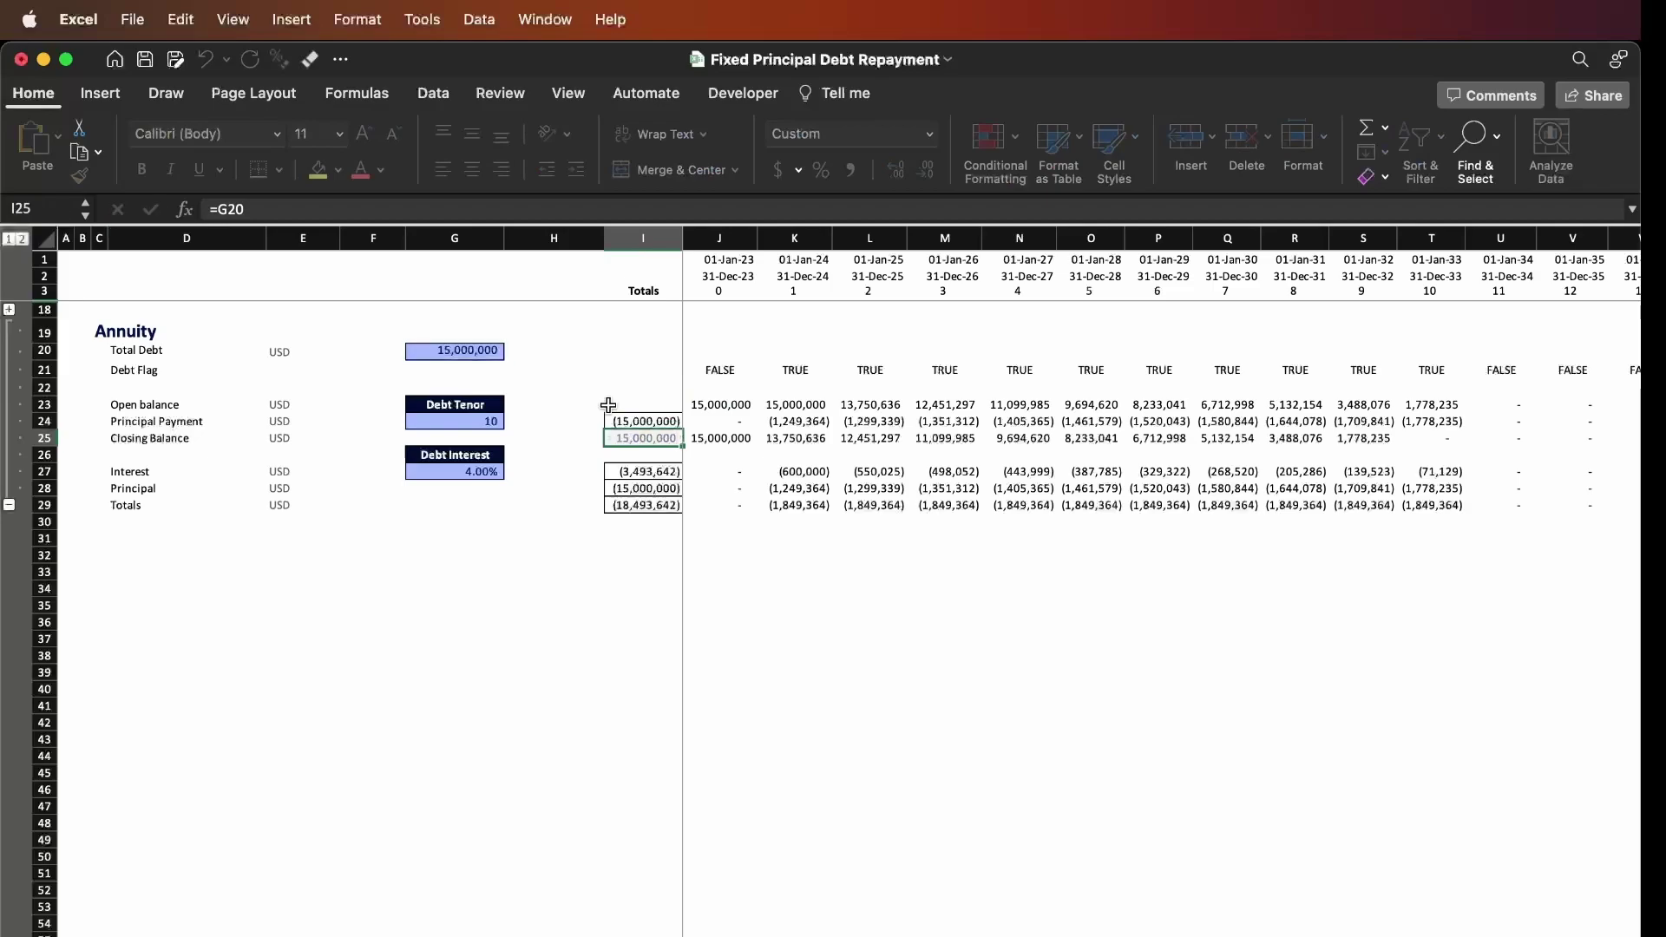
key("ctrl+]")
key("Down")
key("F2")
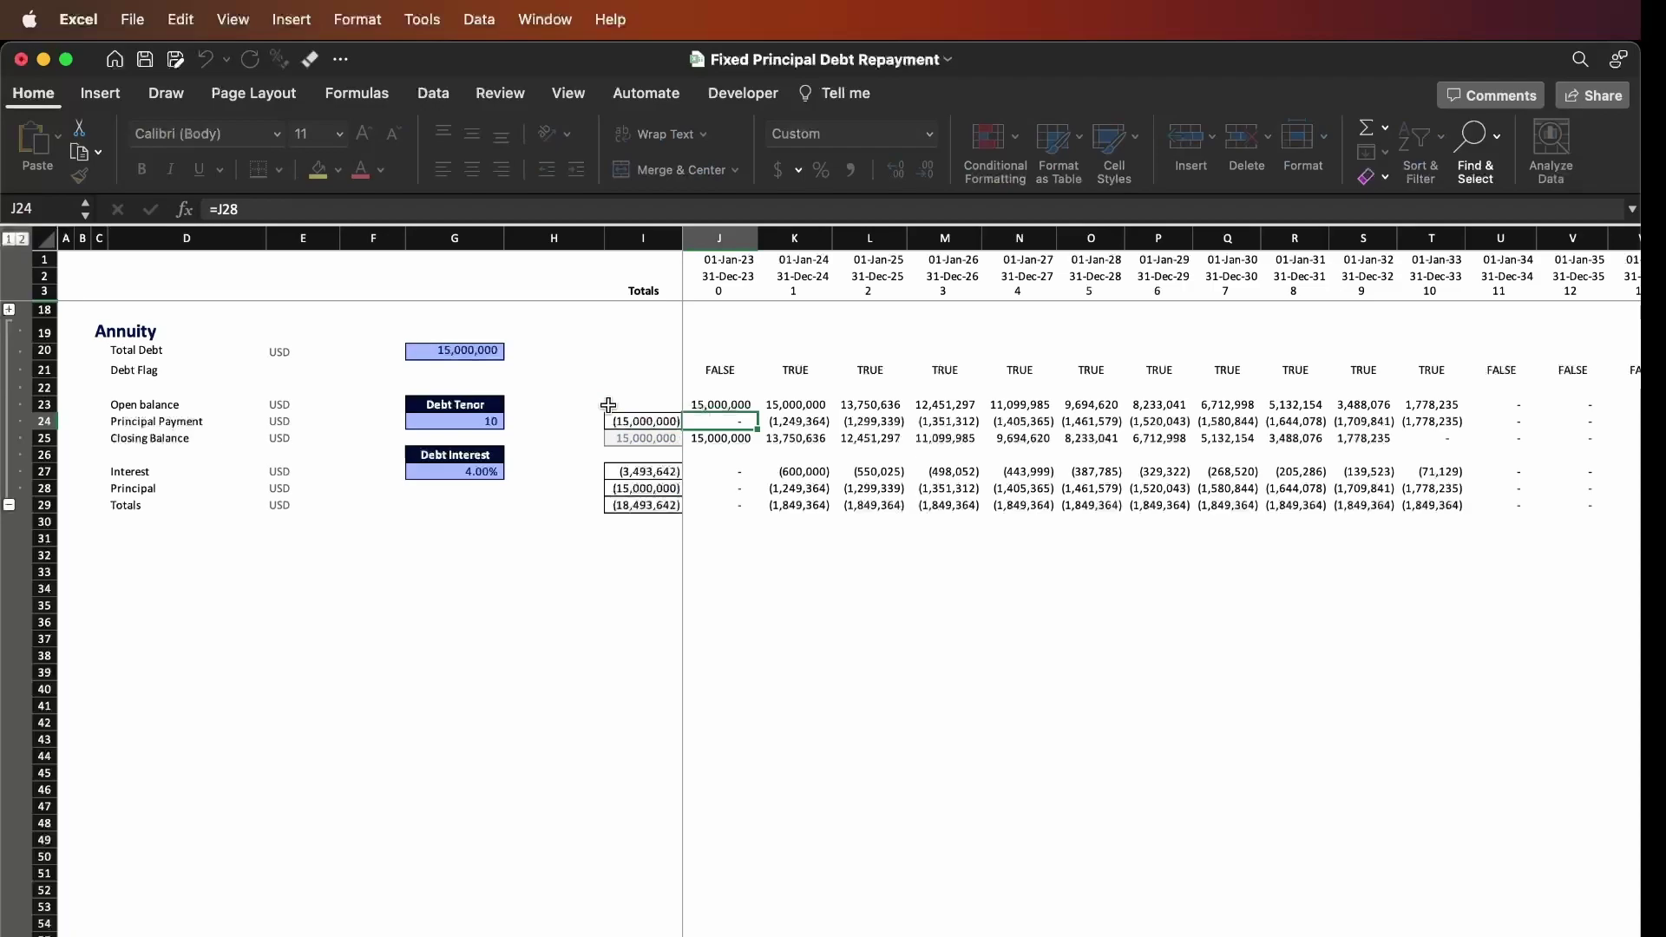
key("Escape")
key("Down")
key("F2")
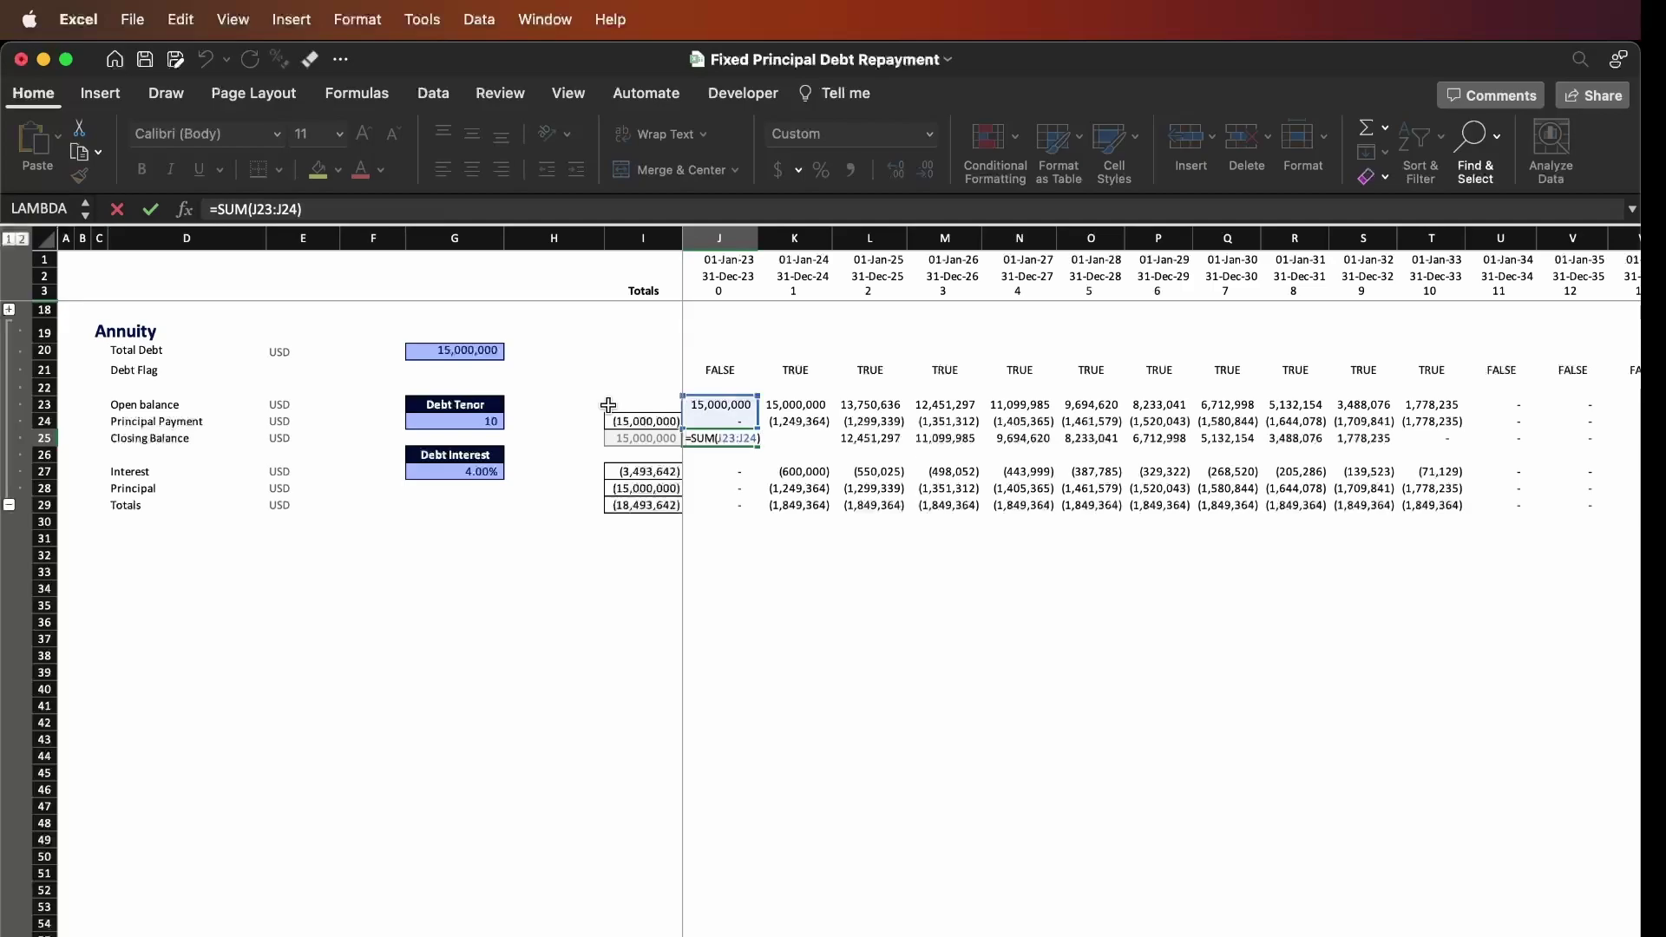
key("Return")
key("Up")
key("Up")
key("Right")
key("Up")
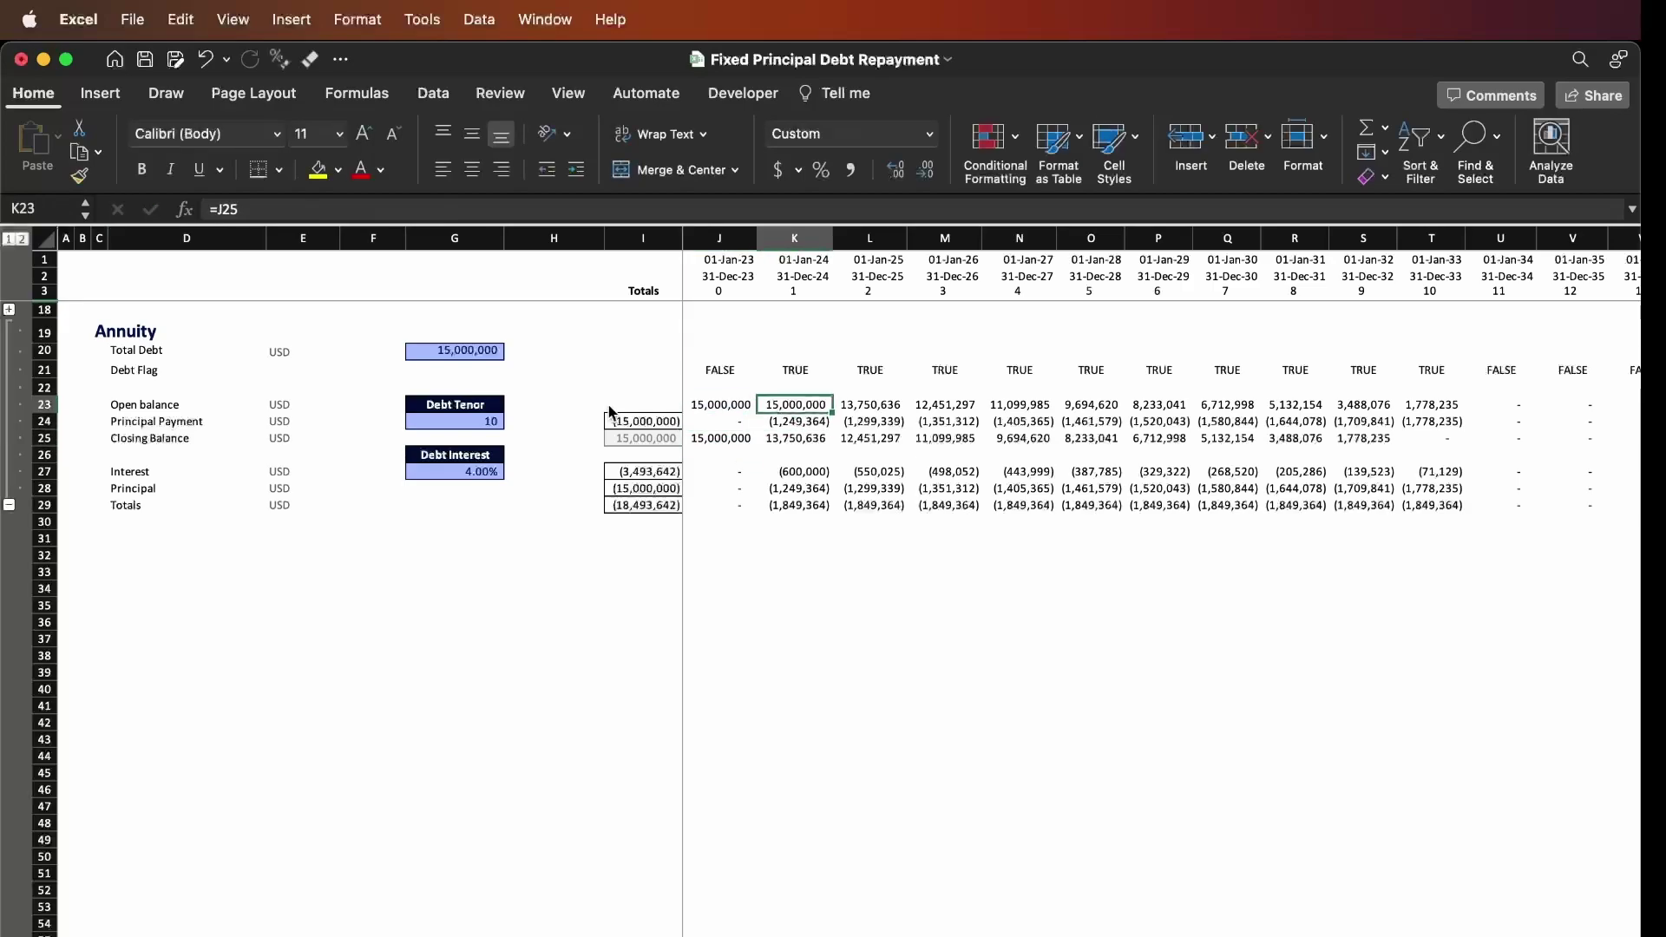
key("F2")
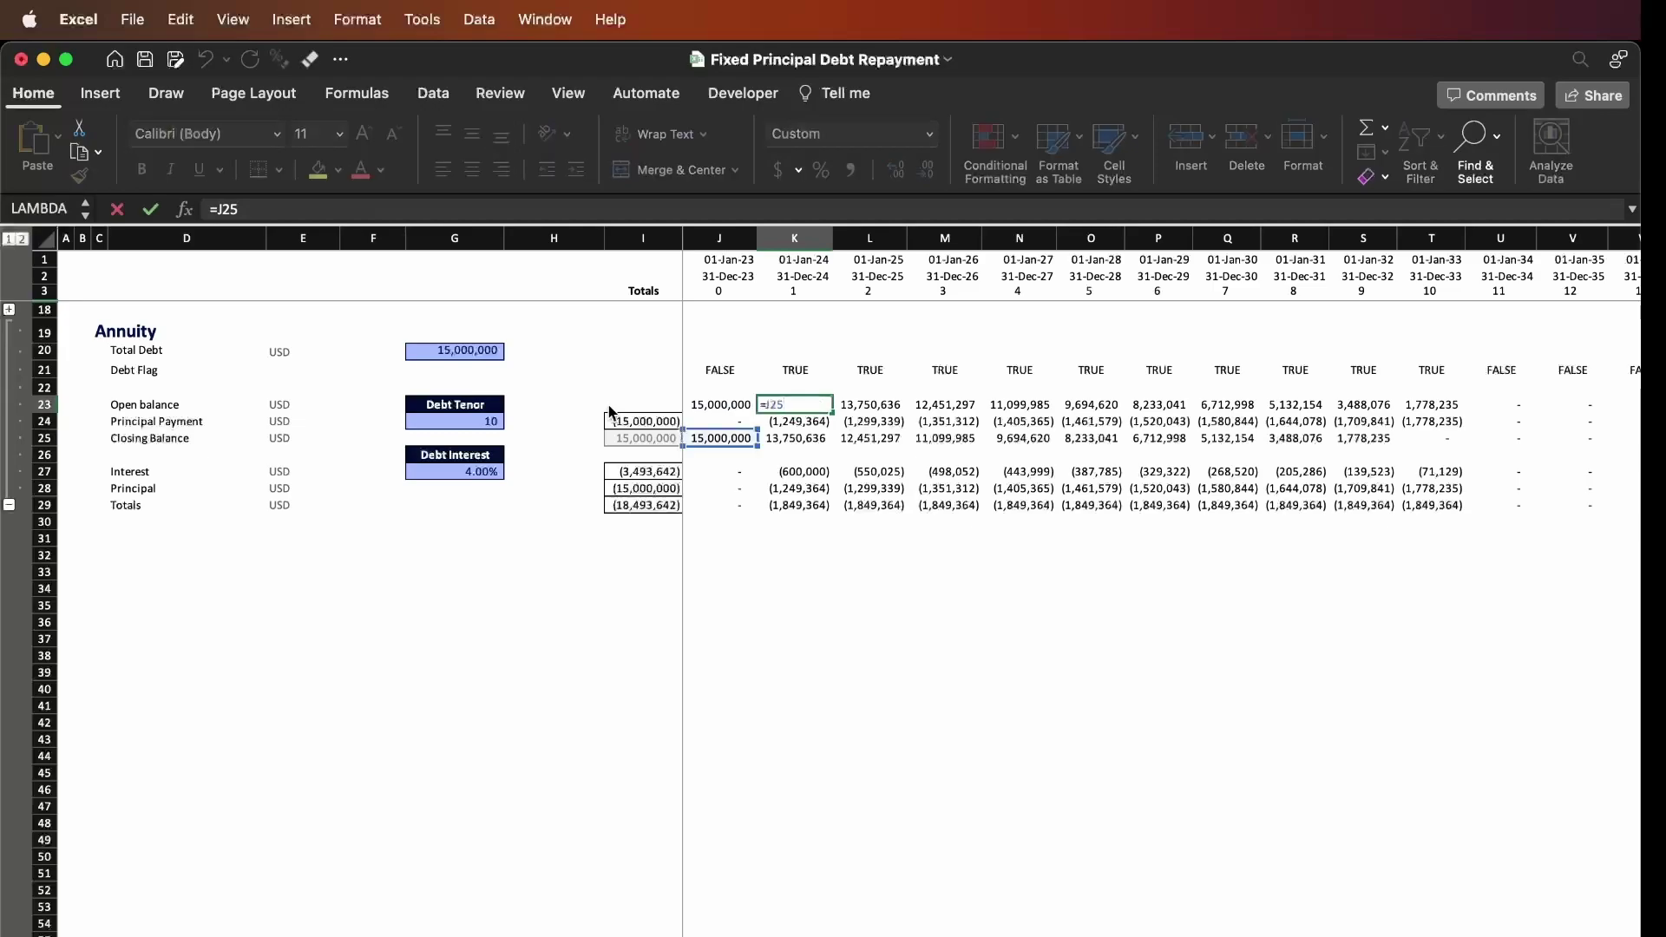
key("Return")
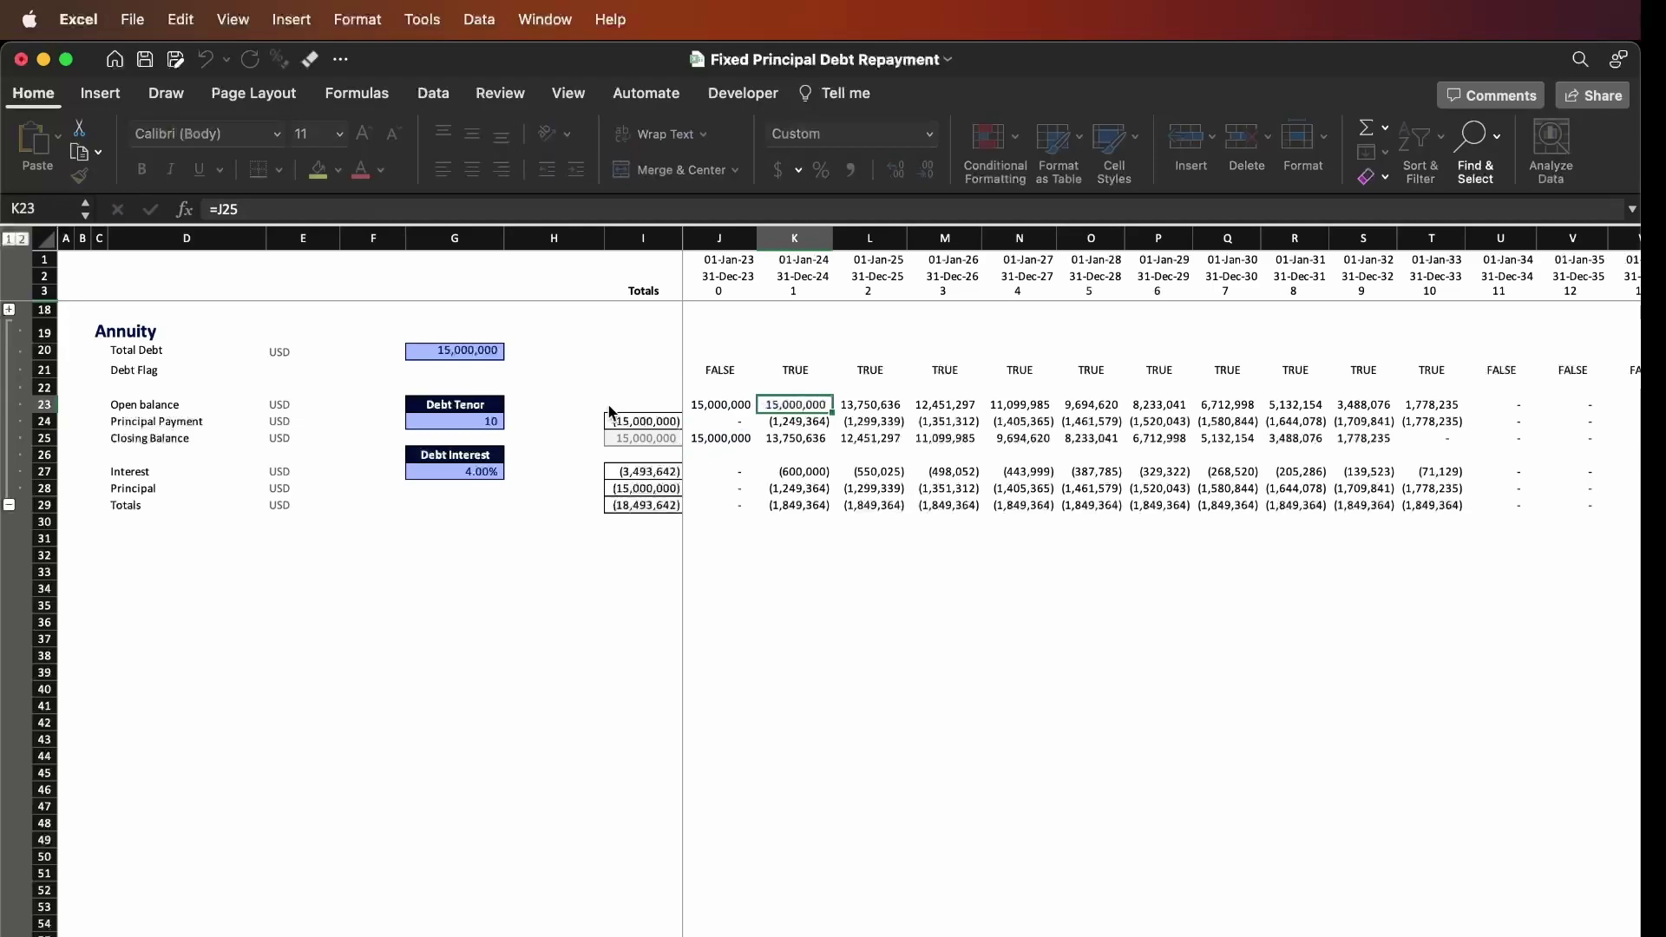
type("=")
key("Down")
key("Down")
key("Down")
key("Down")
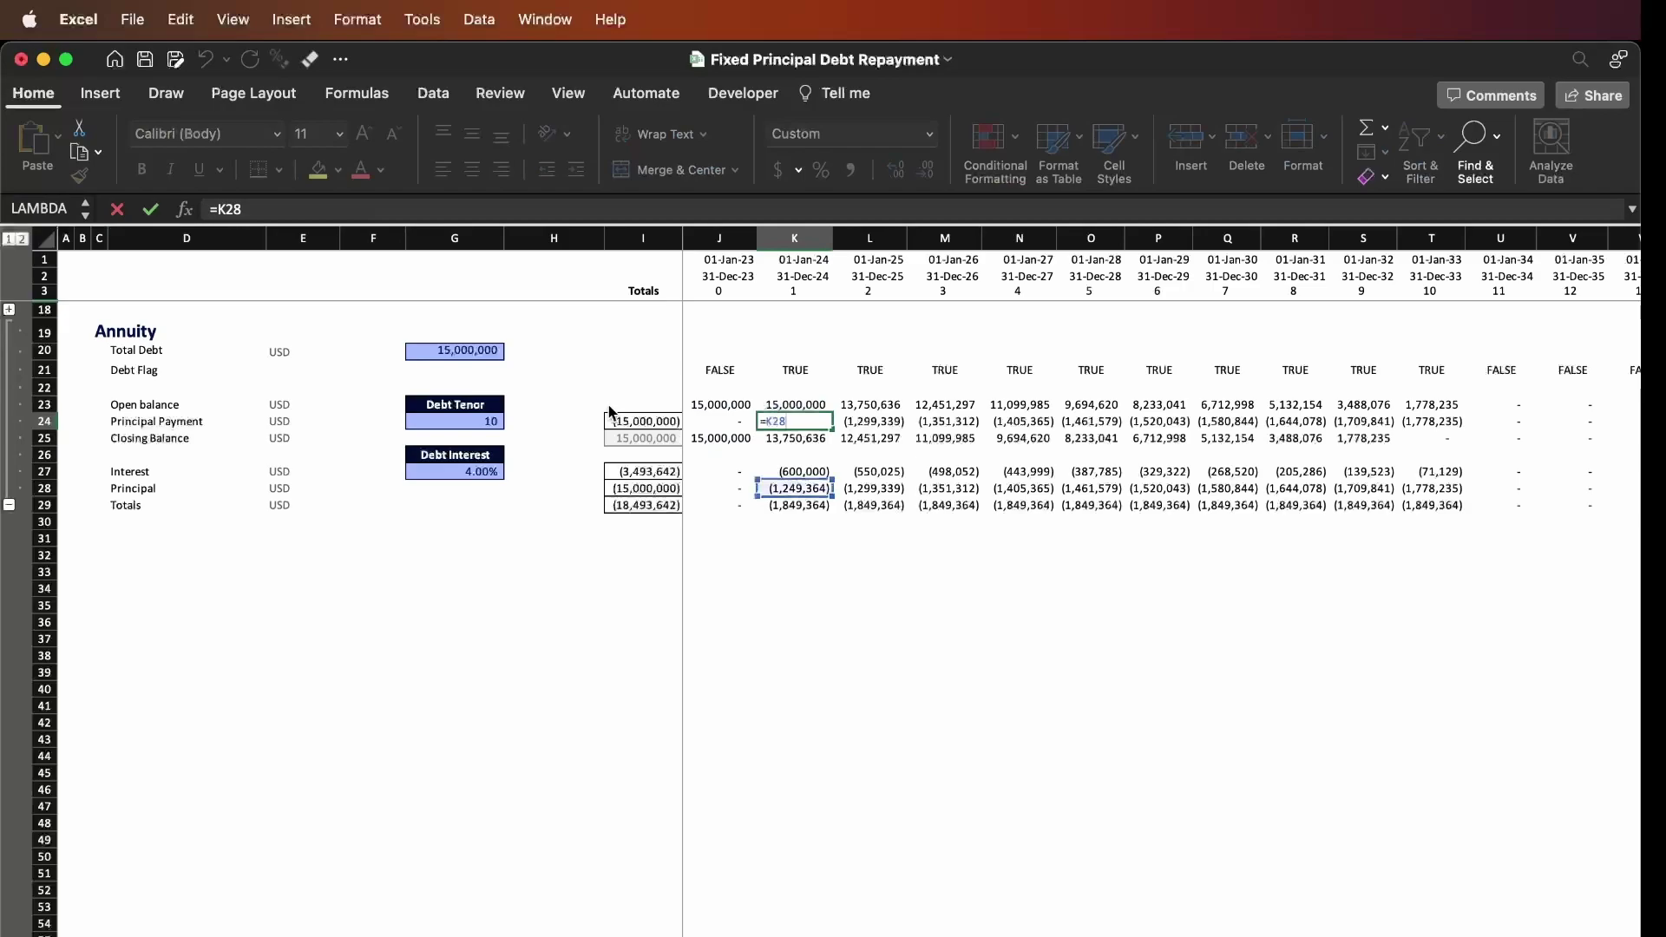
key("Return")
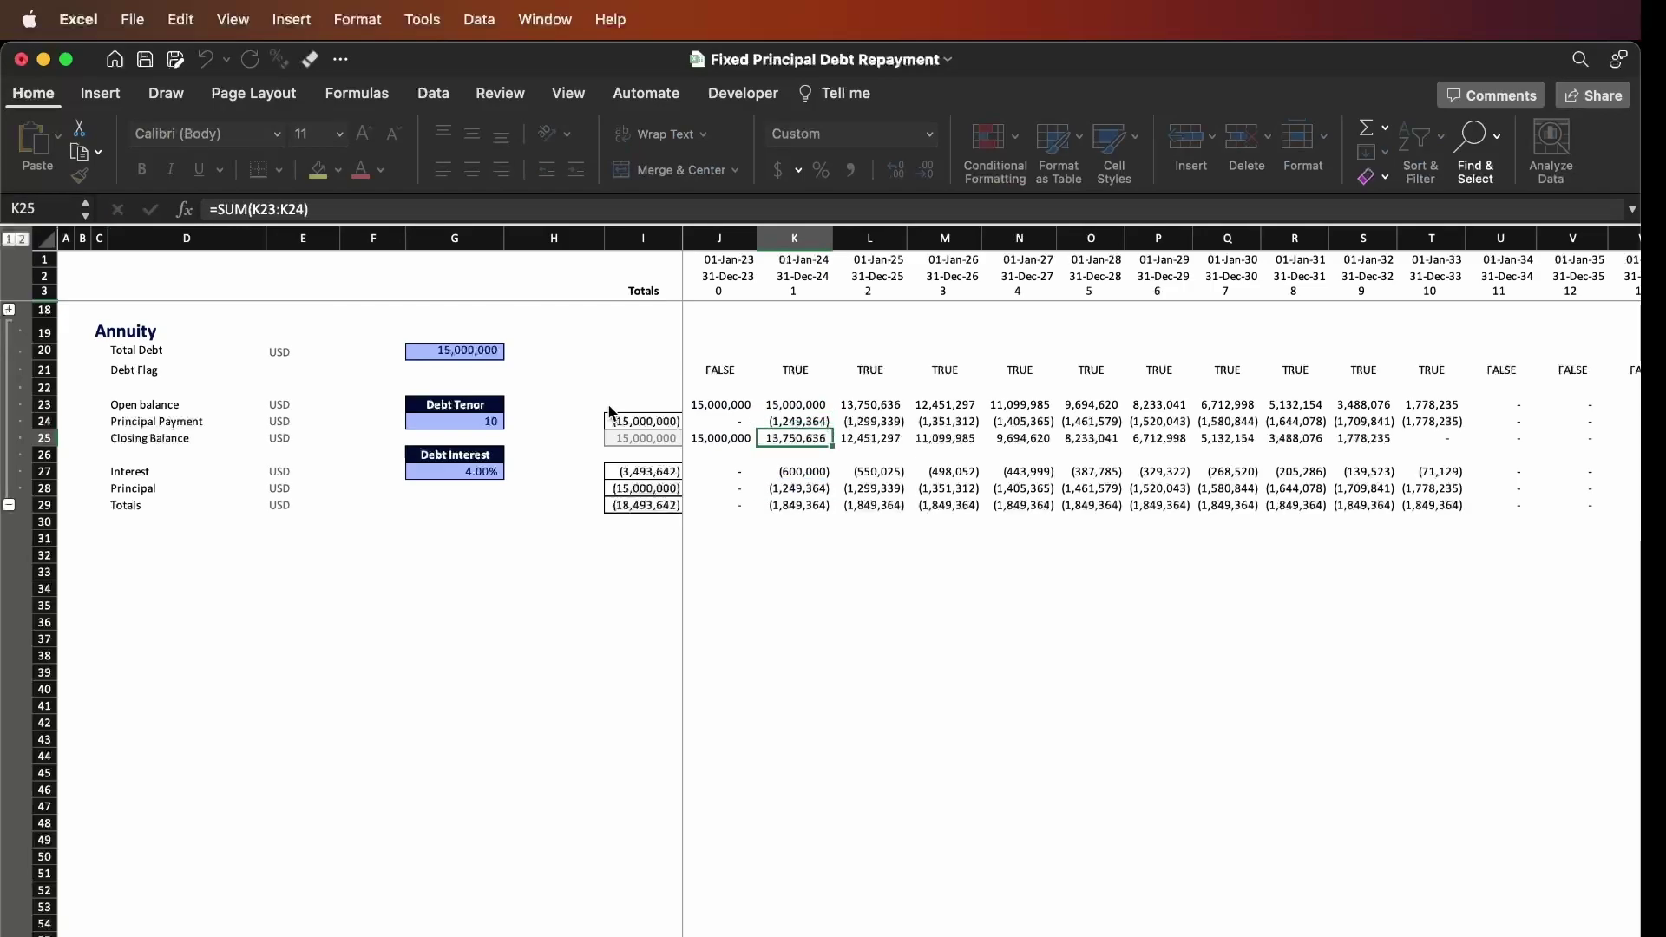
key("F2")
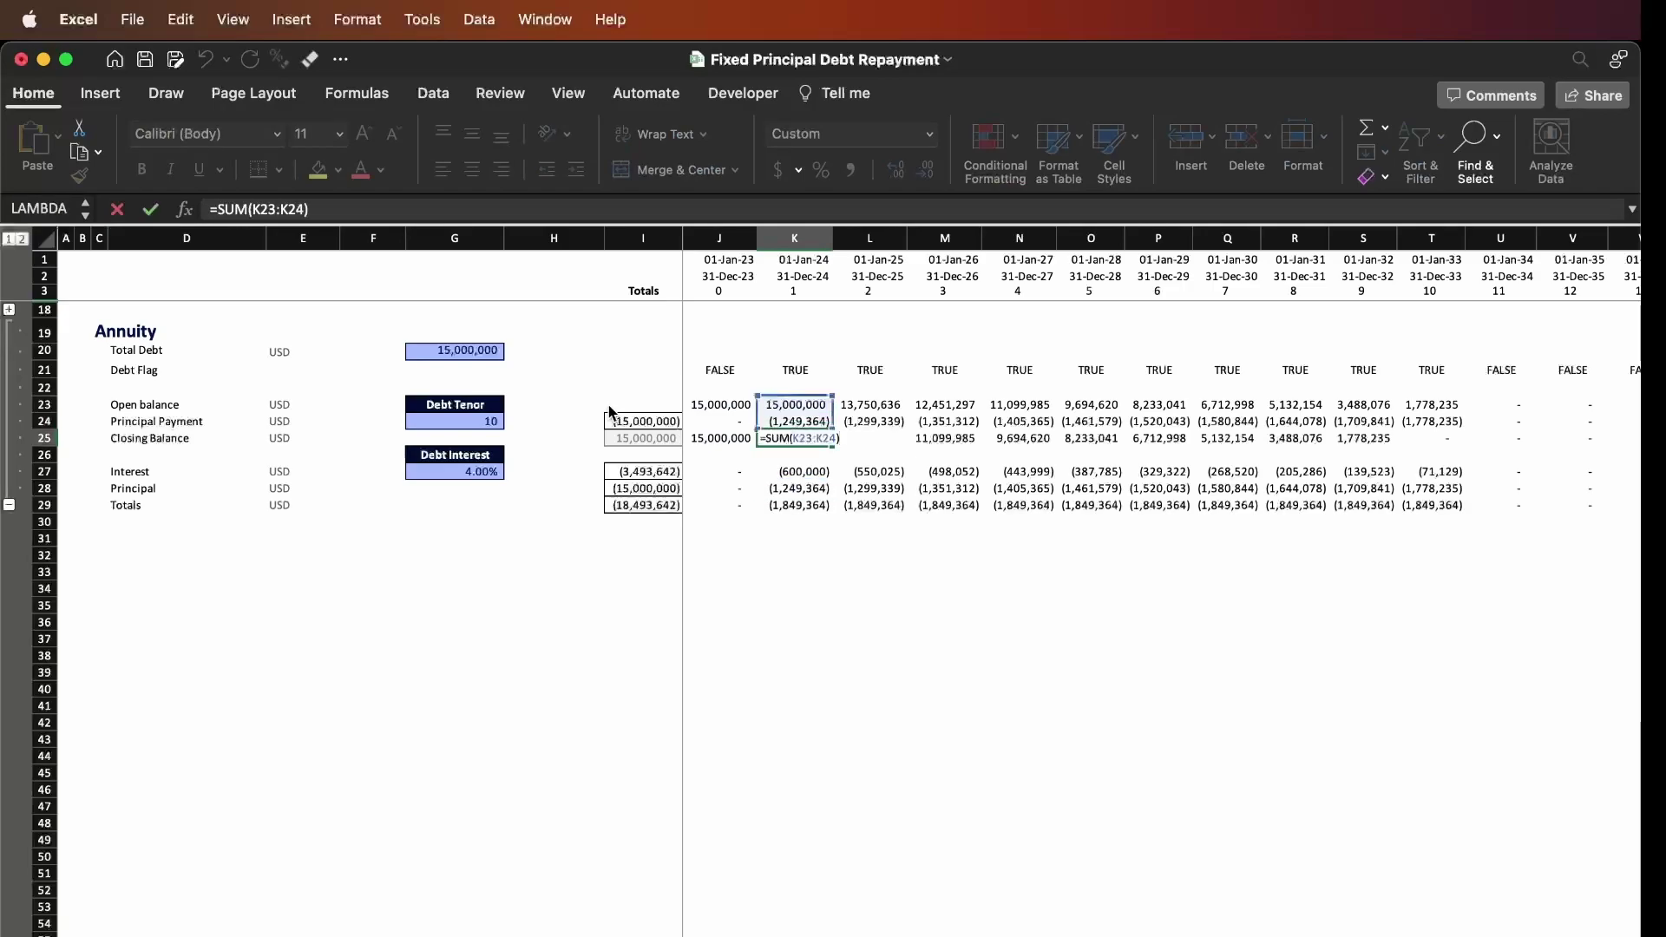
key("Return")
key("Up")
key("Up")
key("Left")
key("ctrl+shift+Right")
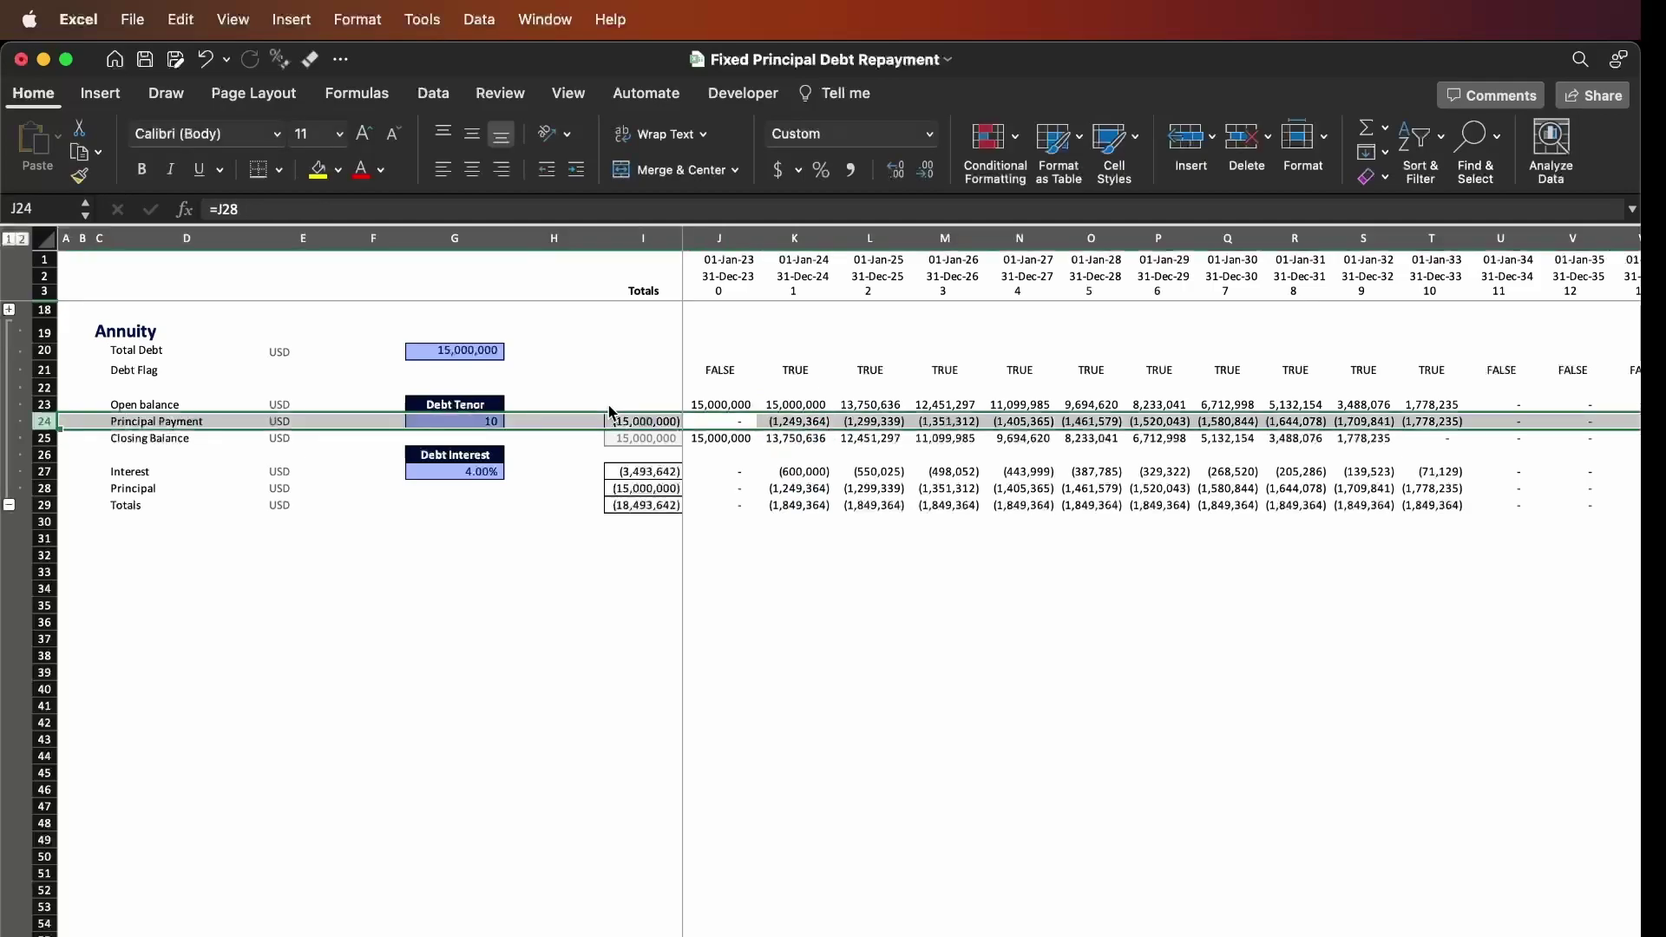
key("Left")
key("Right")
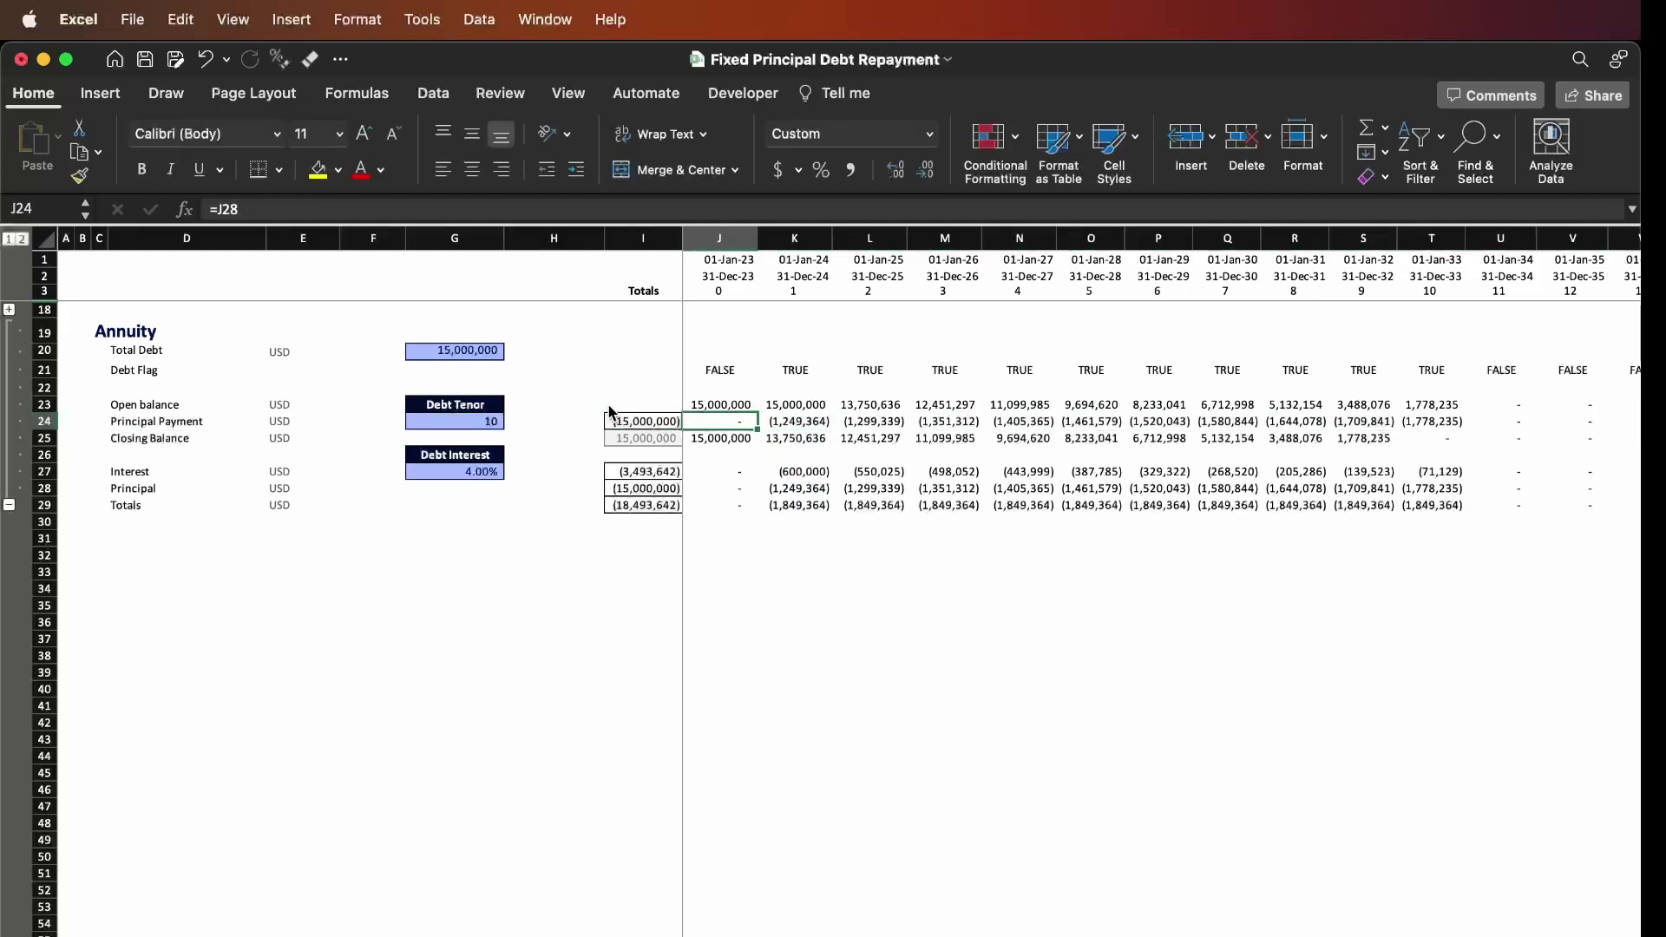
key("F2")
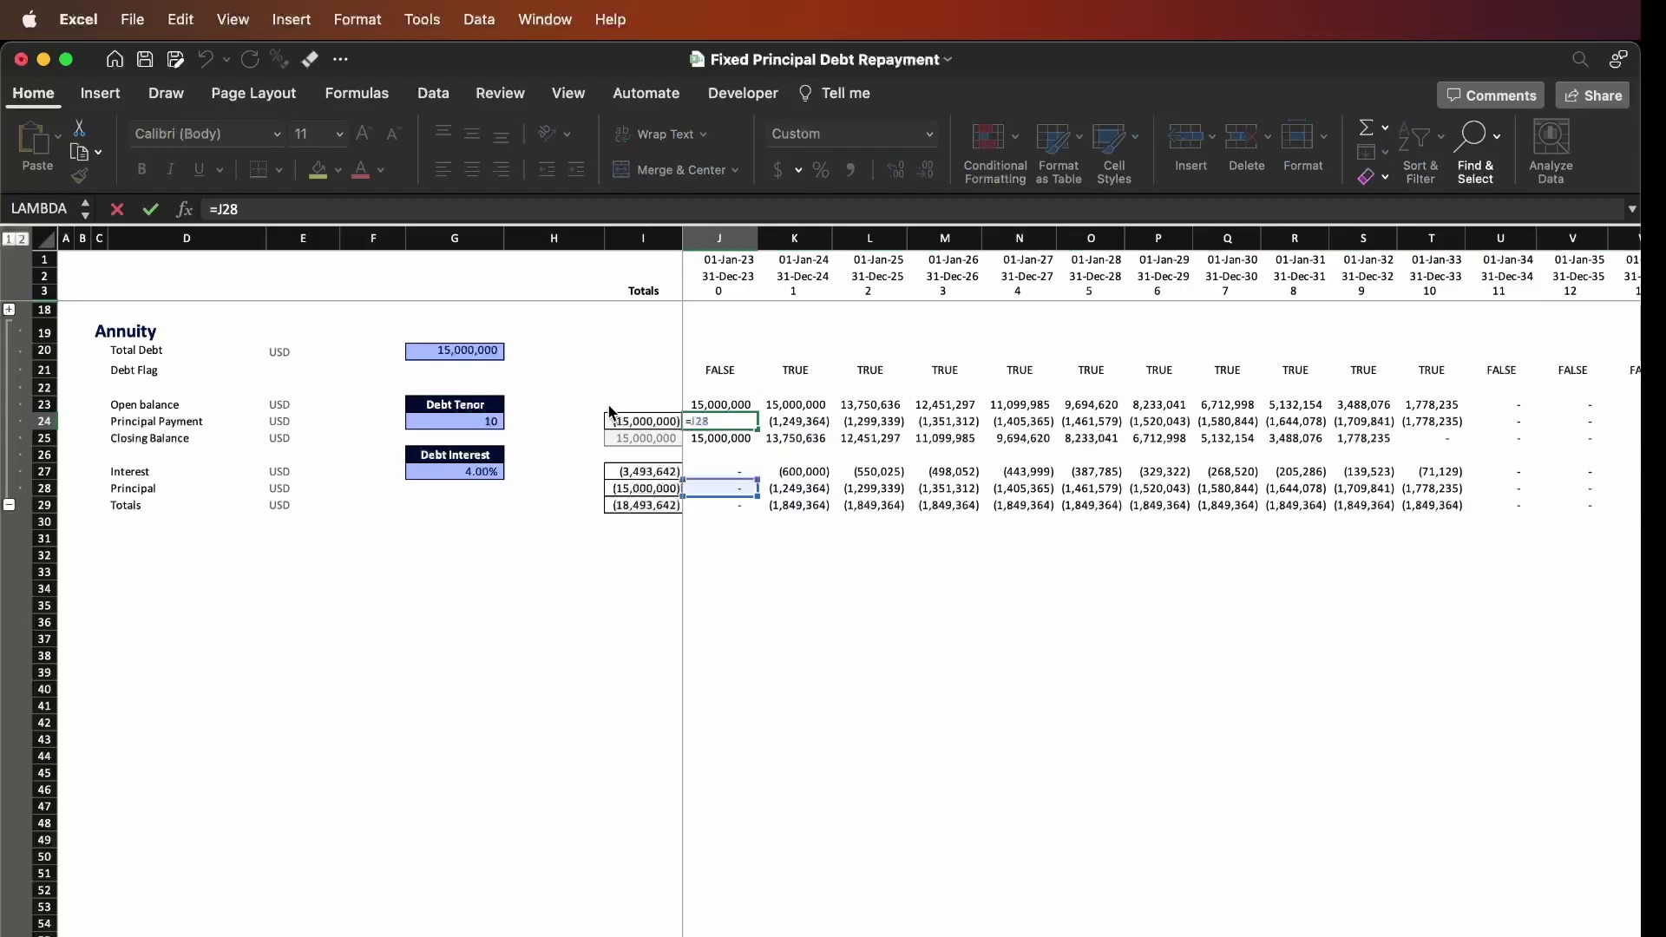
key("Return")
key("Down")
key("Down")
key("Down")
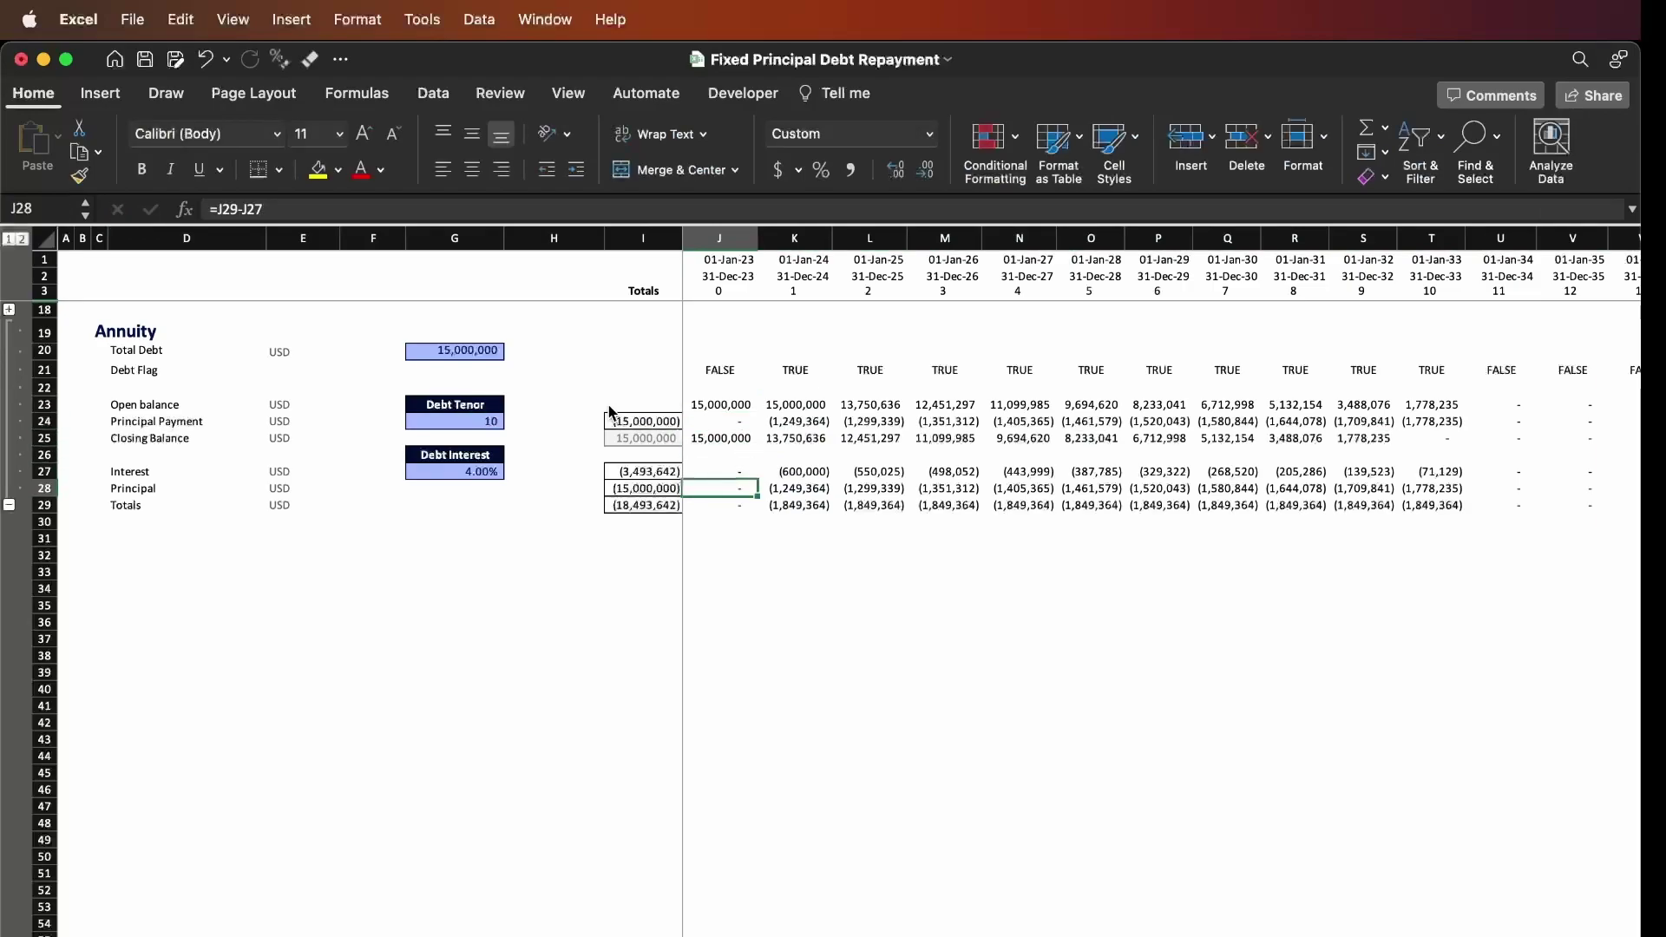
key("Right")
key("Left")
key("Up")
key("shift+space")
key("shift+Down")
key("shift+Down")
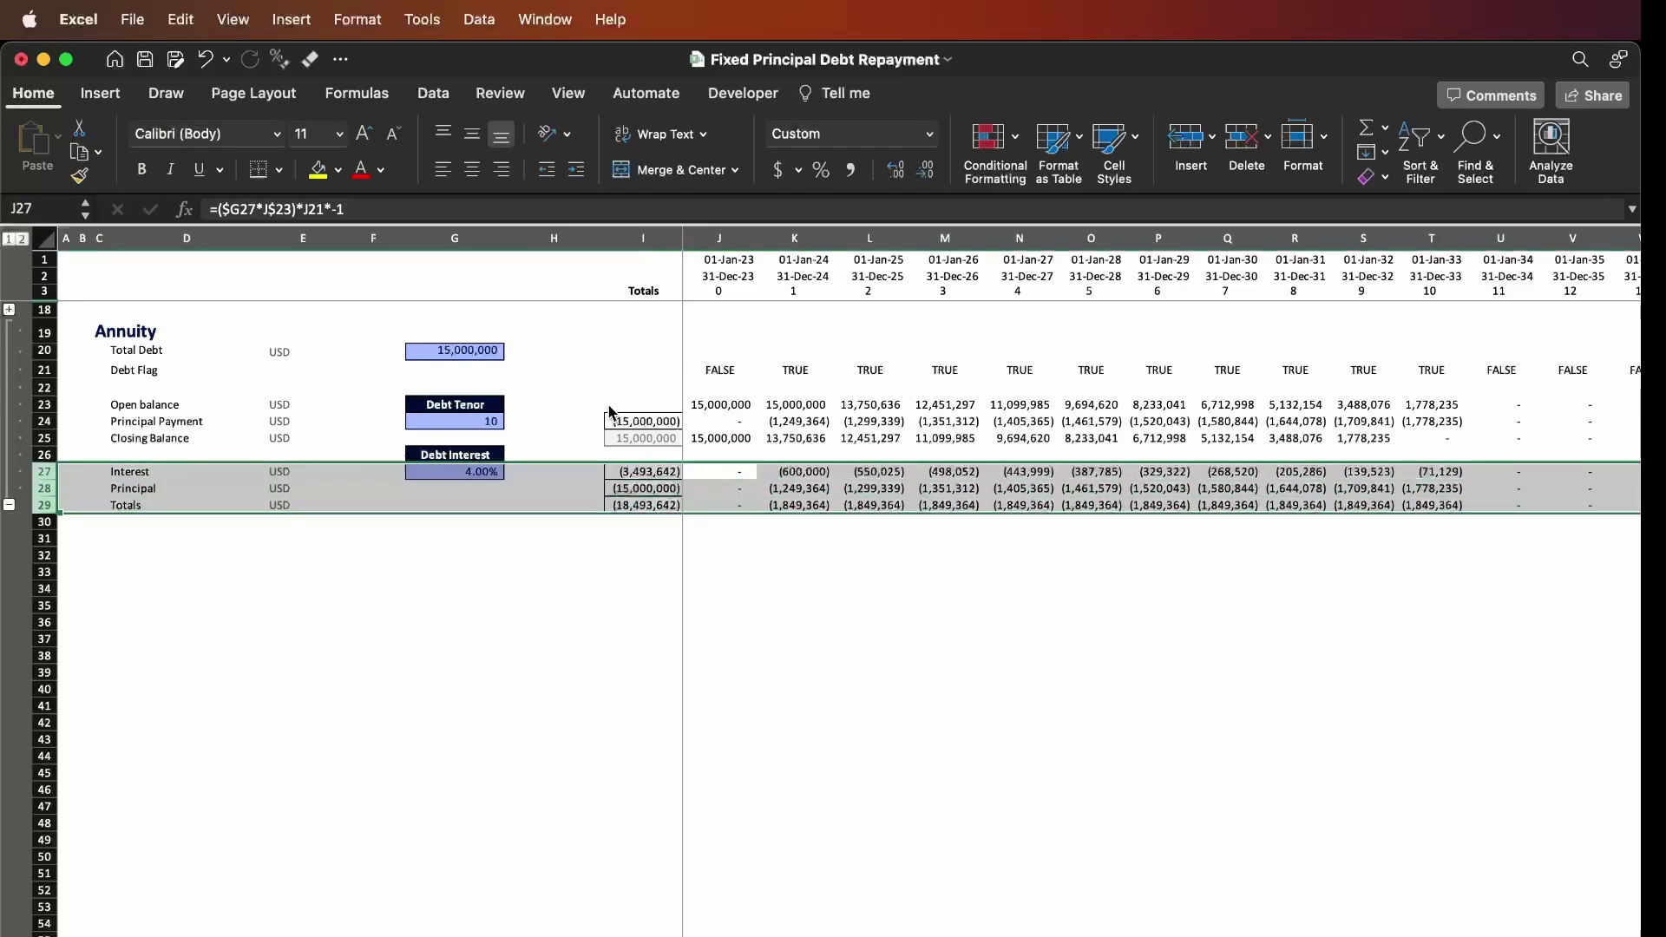
key("Down")
key("shift+space")
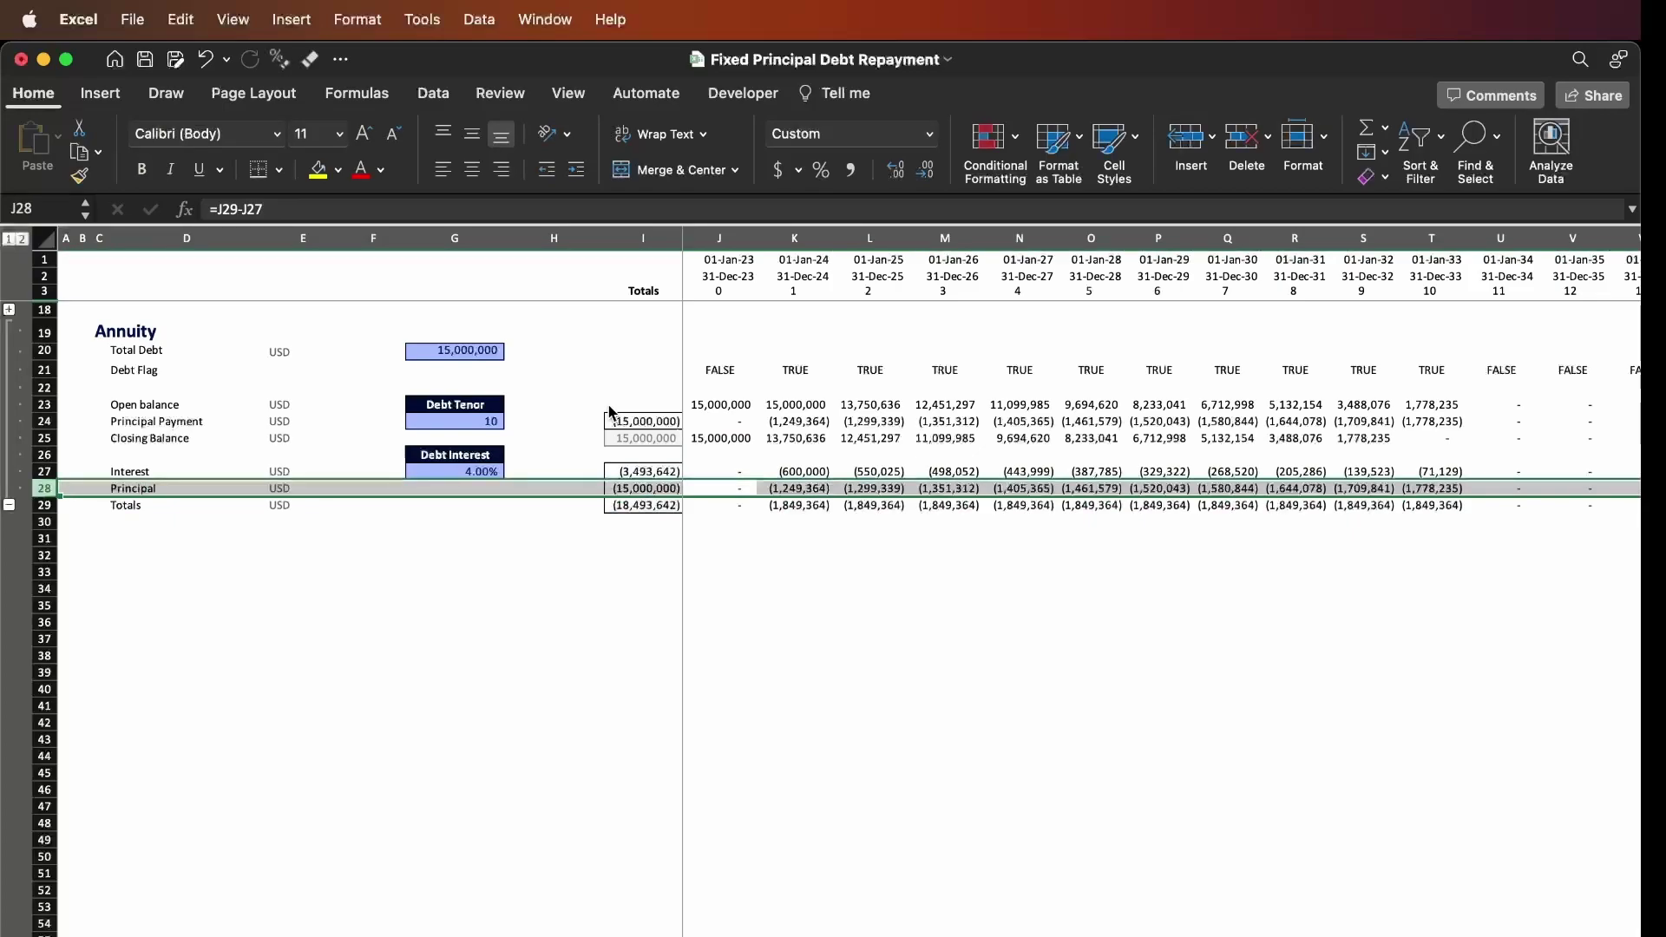
Inspect the Totals row and reopen K29's =PMT($G$27,$G$24,$G$20,)*K21 formula for editing.
key("Down")
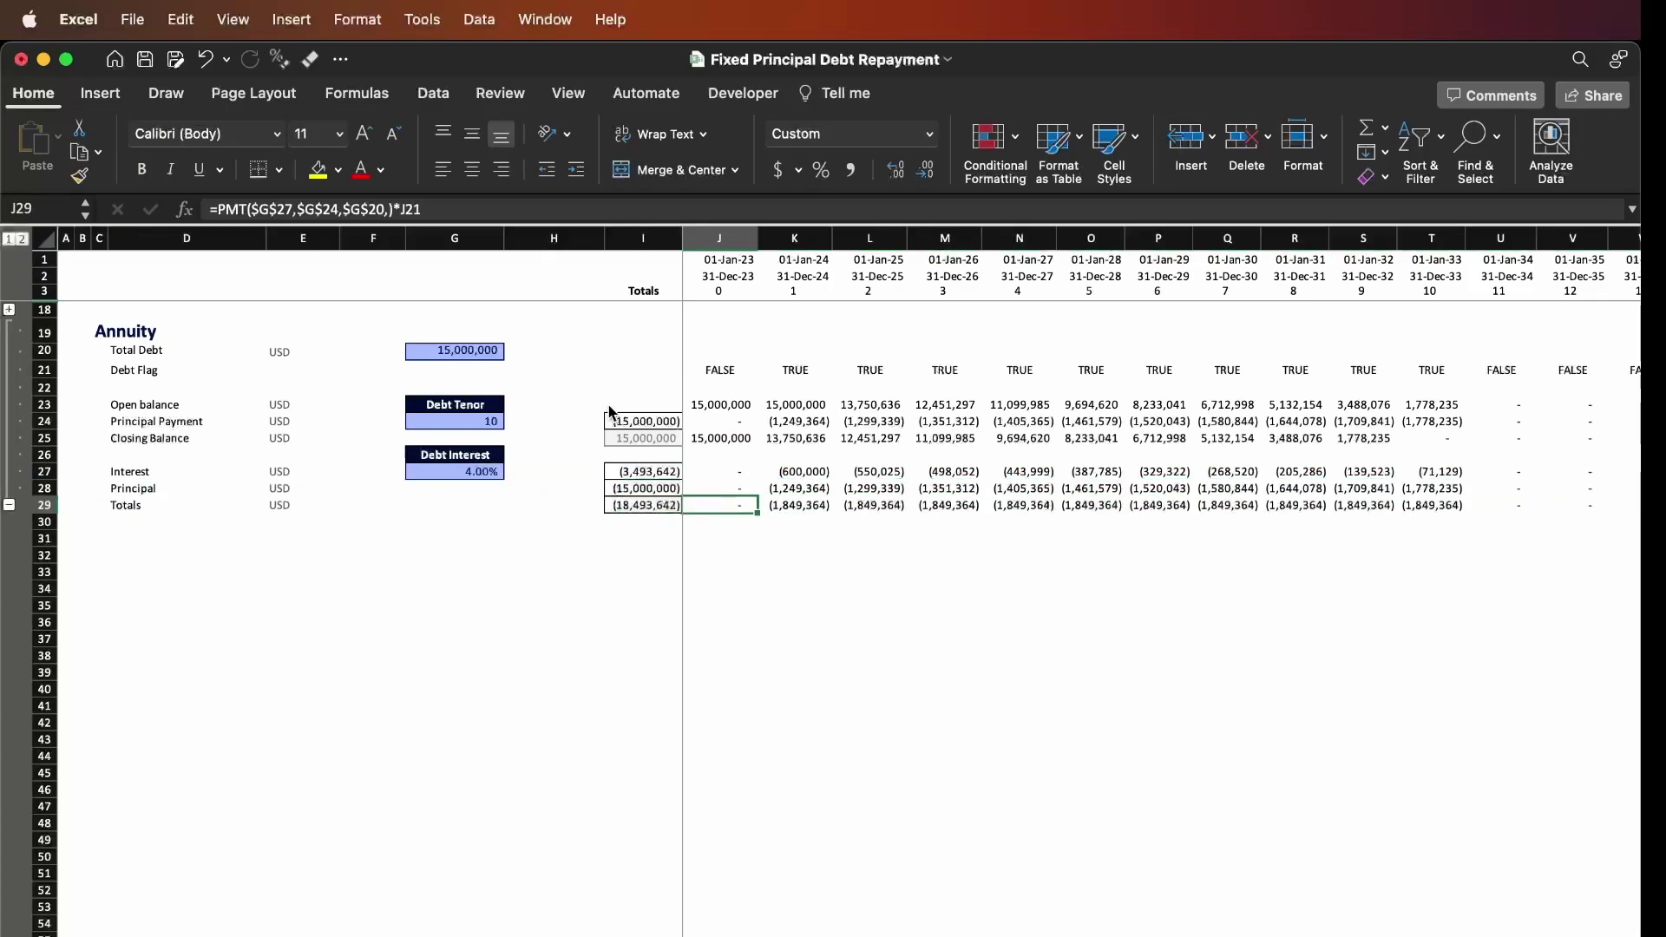
key("ctrl+shift+Right")
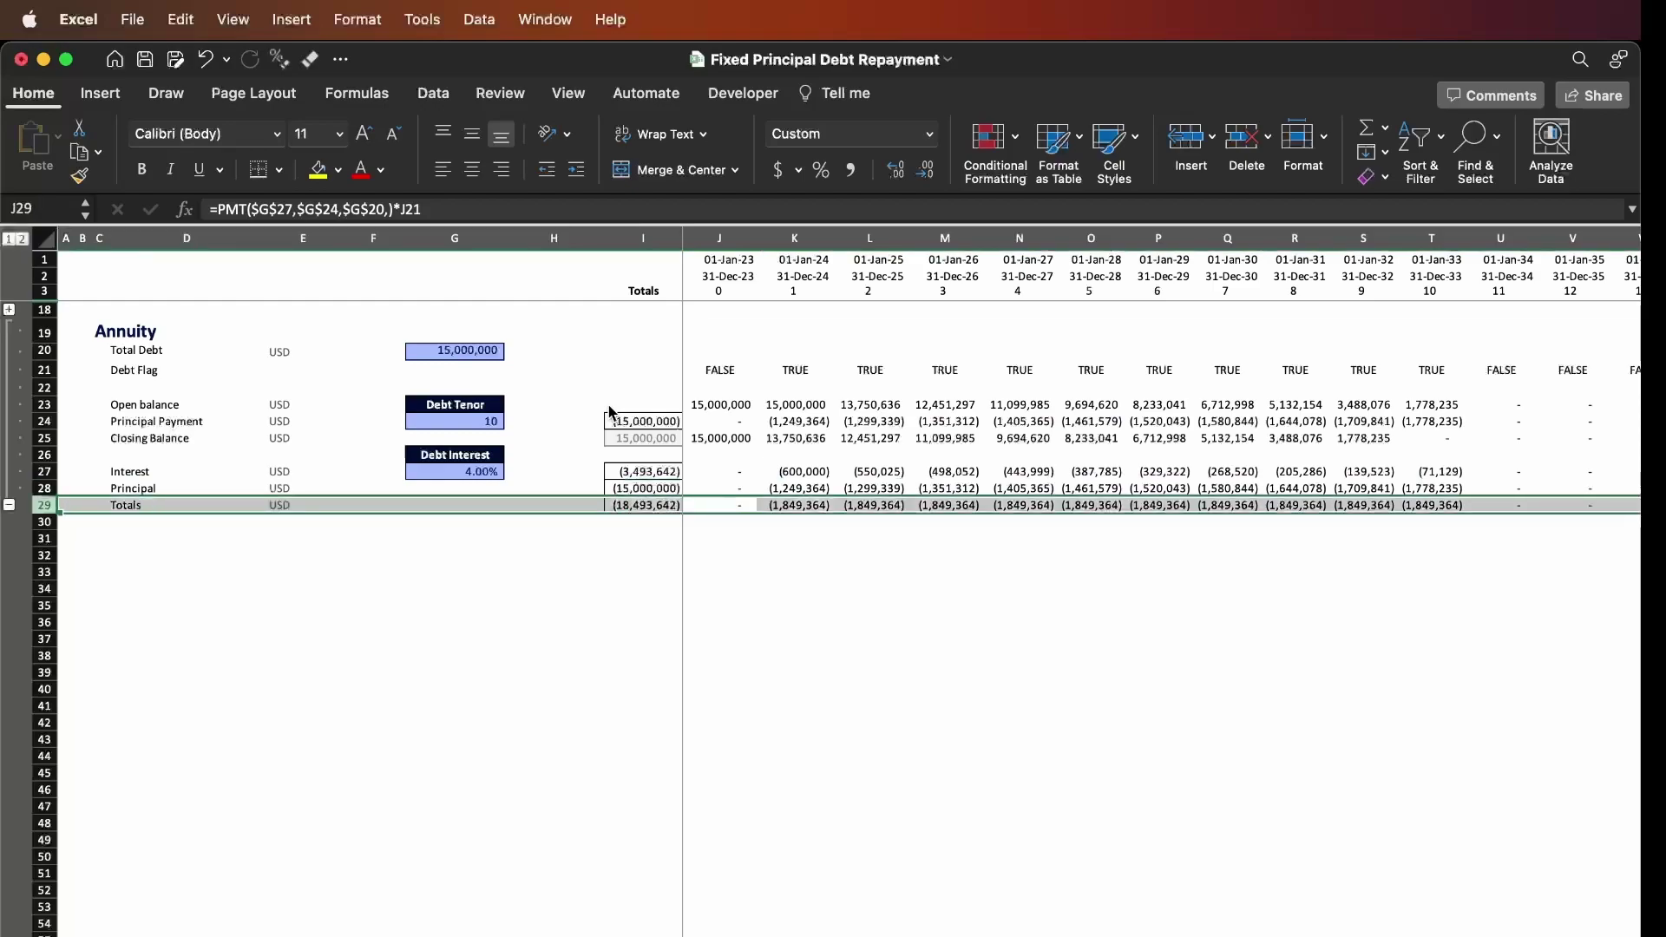
key("Right")
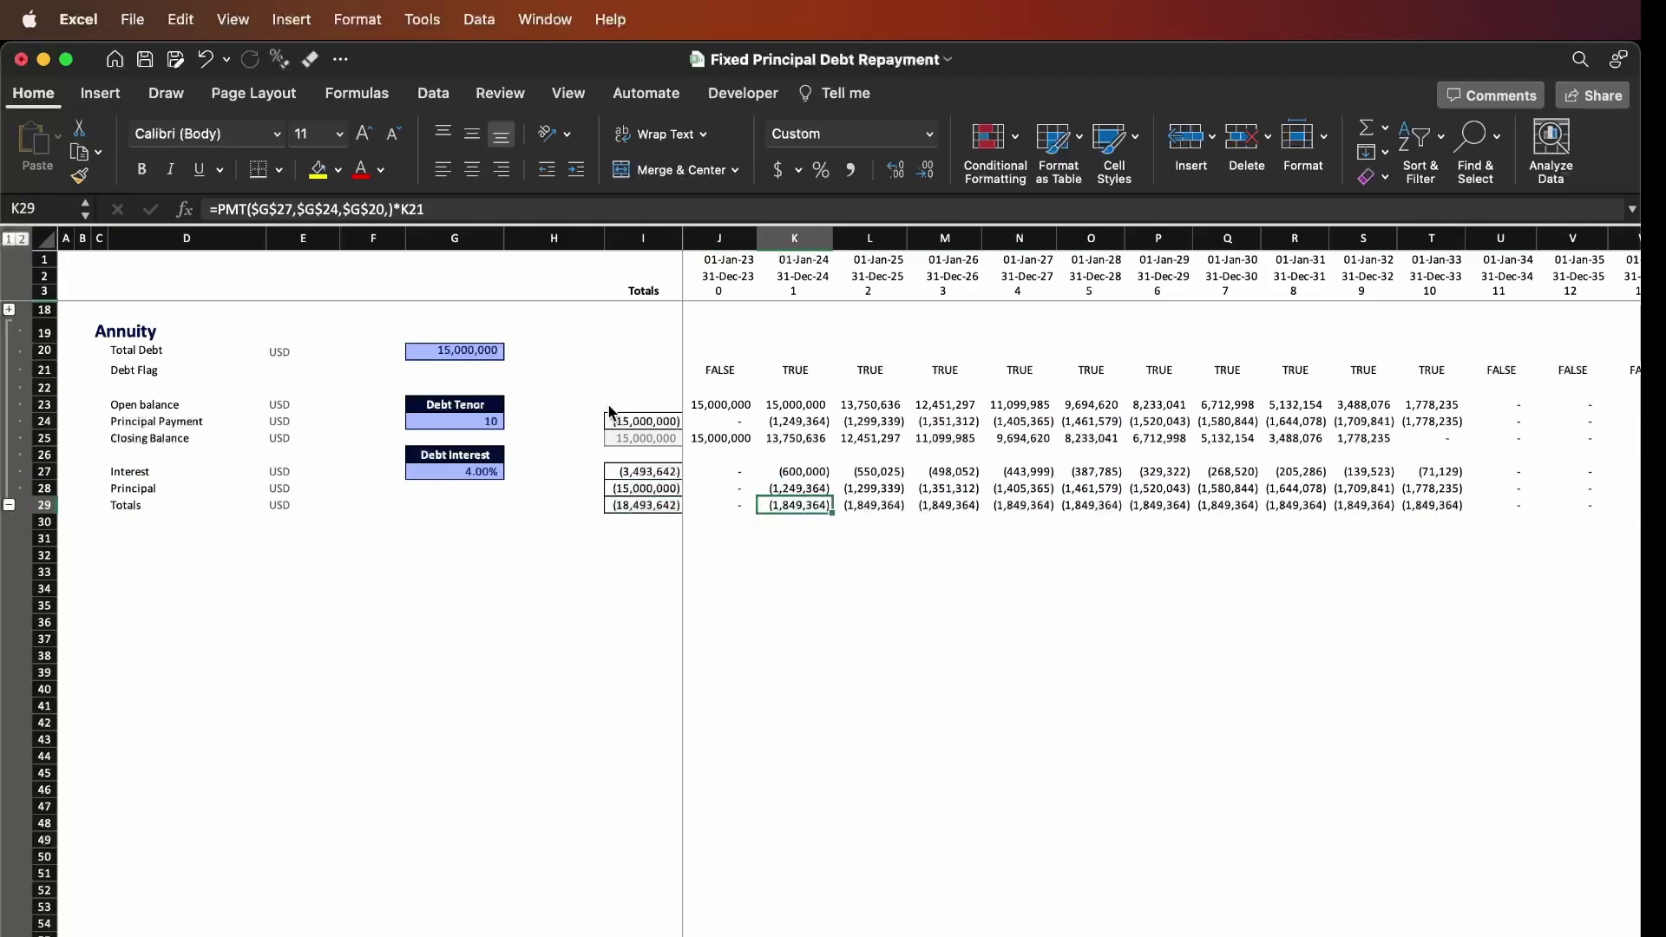
key("F2")
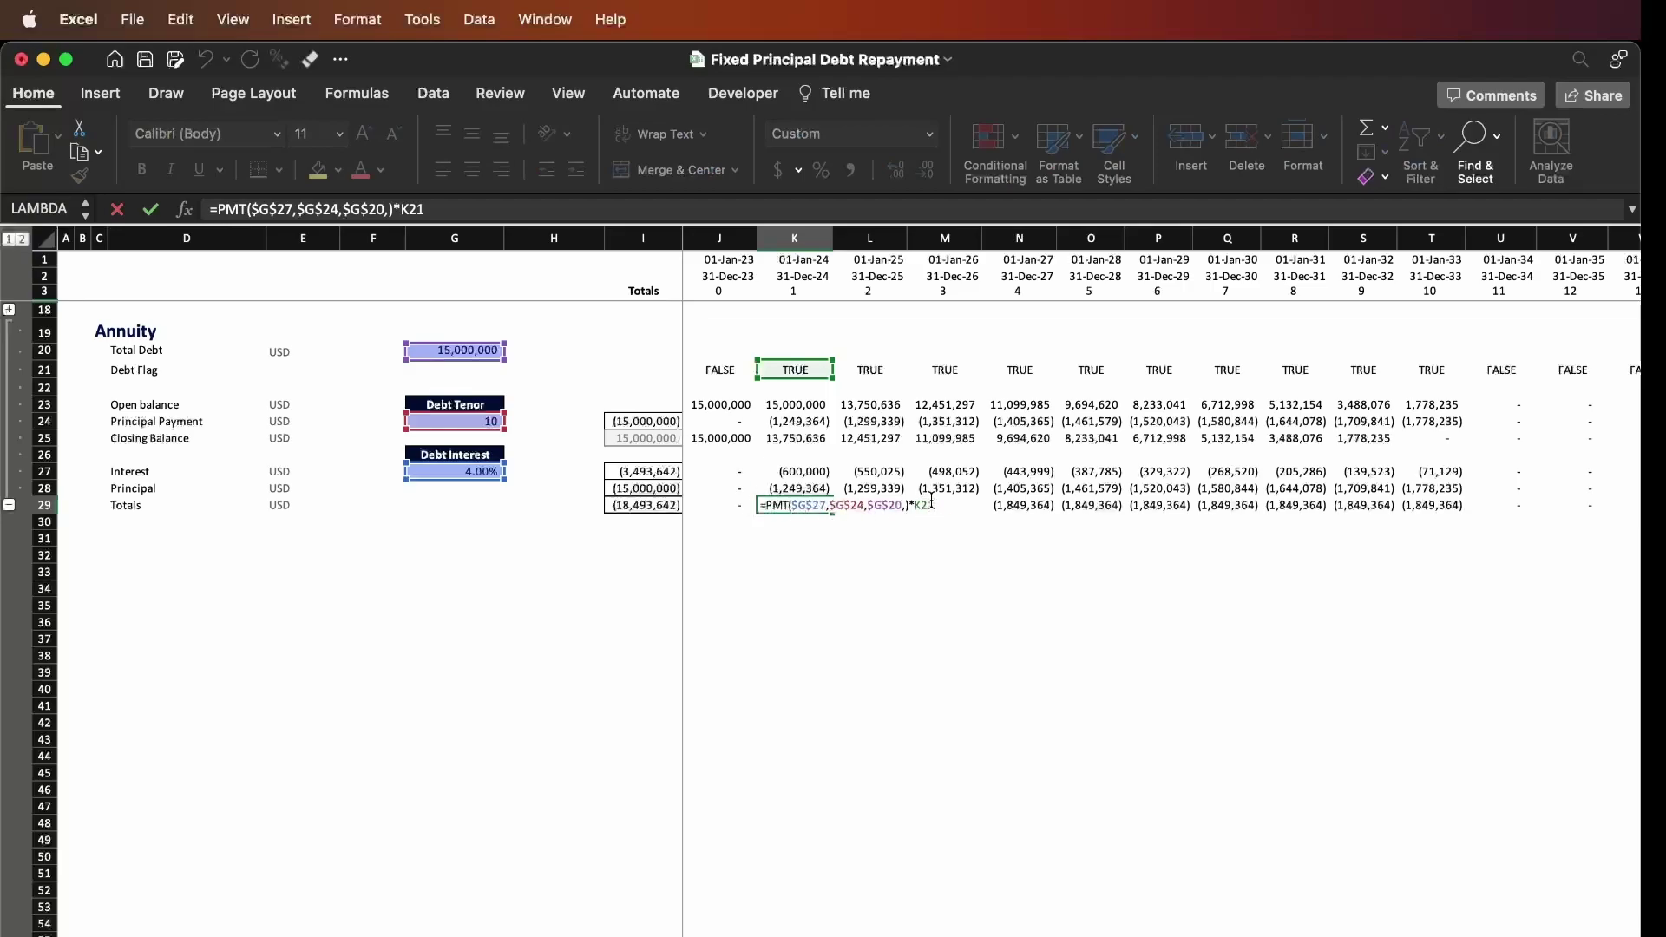
key("Escape")
key("shift+Right")
key("shift+Right")
key("shift+Right")
key("shift+Right")
key("shift+Right")
key("shift+Right")
key("shift+Right")
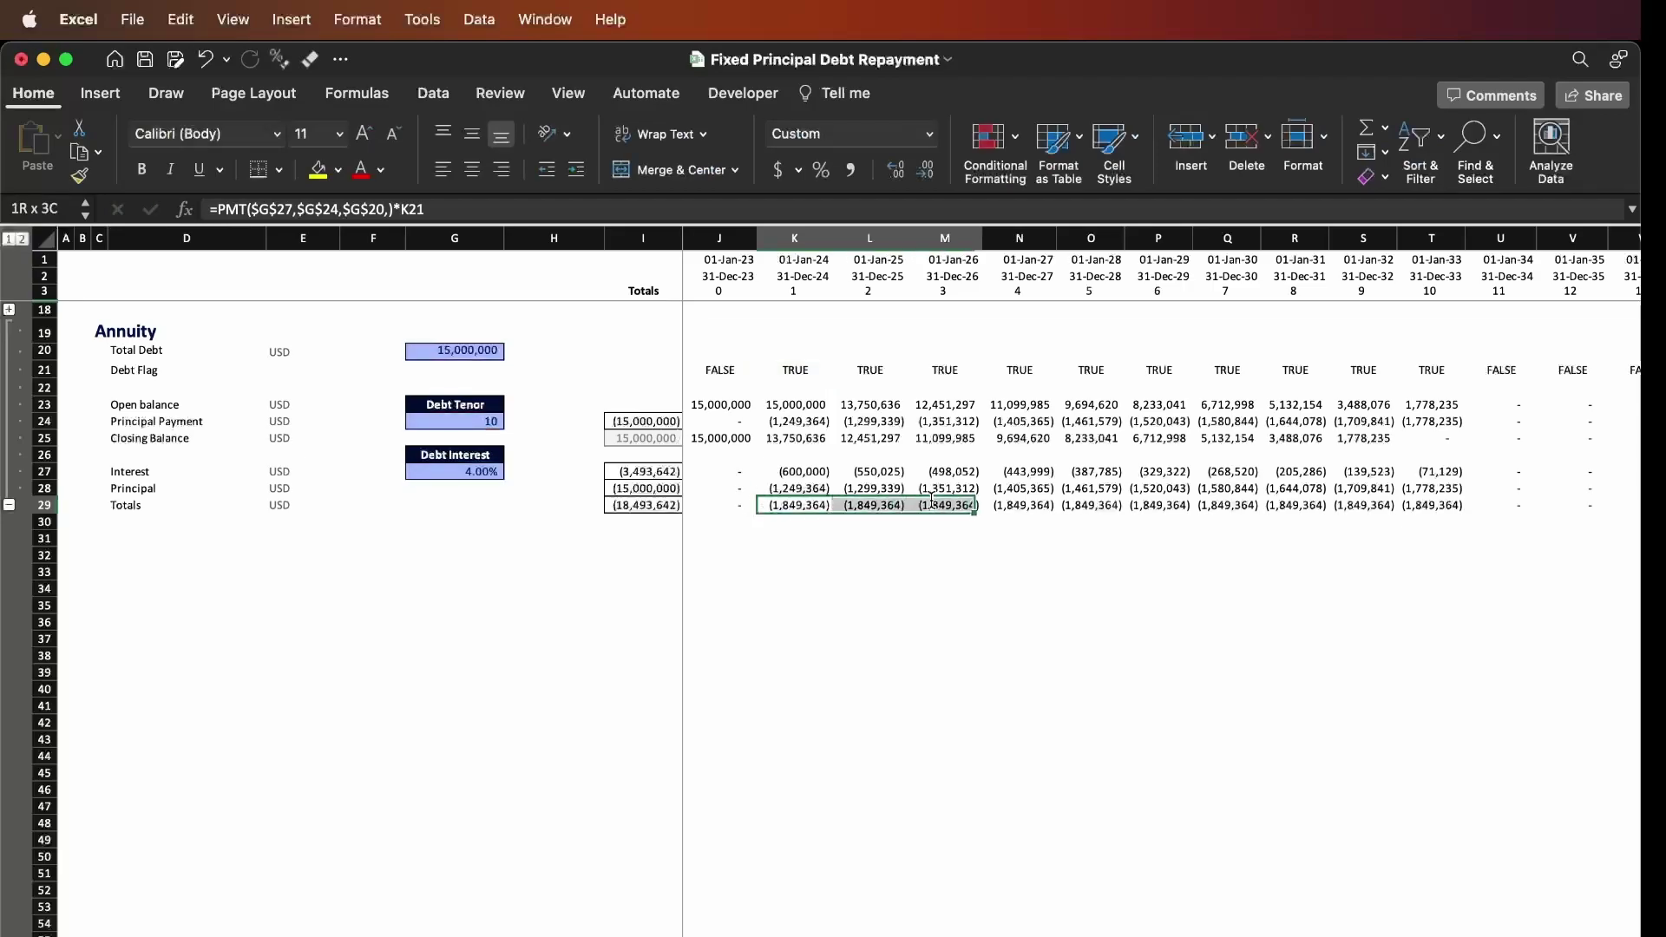
key("shift+Right")
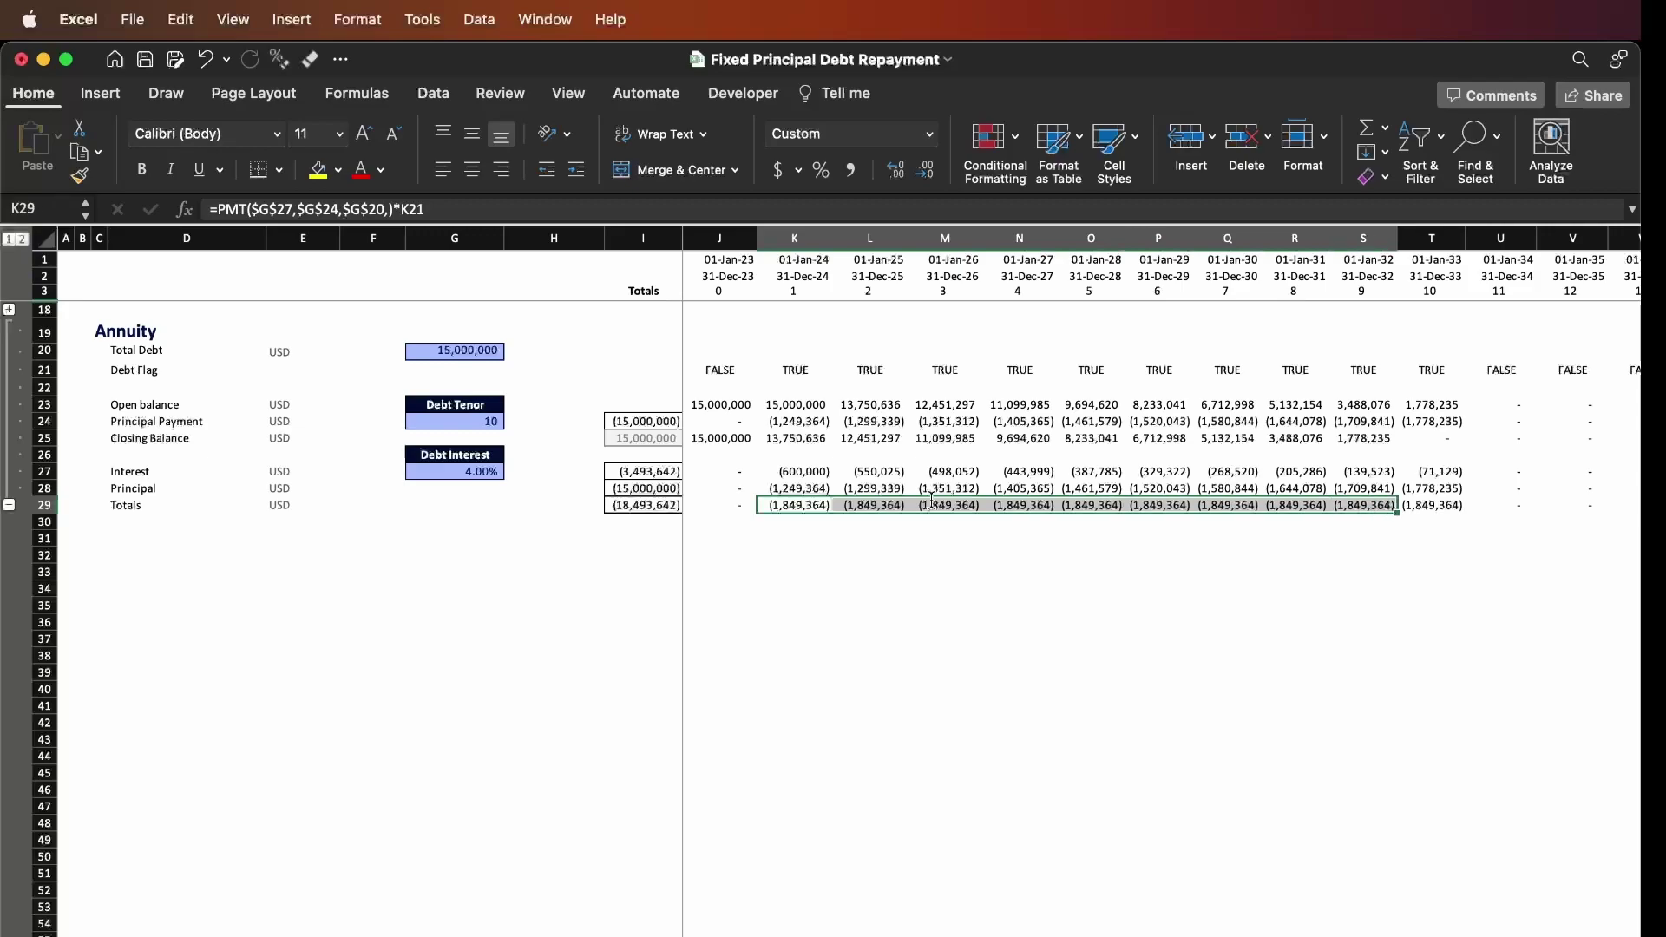
key("shift+Left")
key("shift+Left")
key("shift+Left")
key("shift+Left")
key("shift+Left")
key("shift+Left")
key("shift+Left")
key("shift+Left")
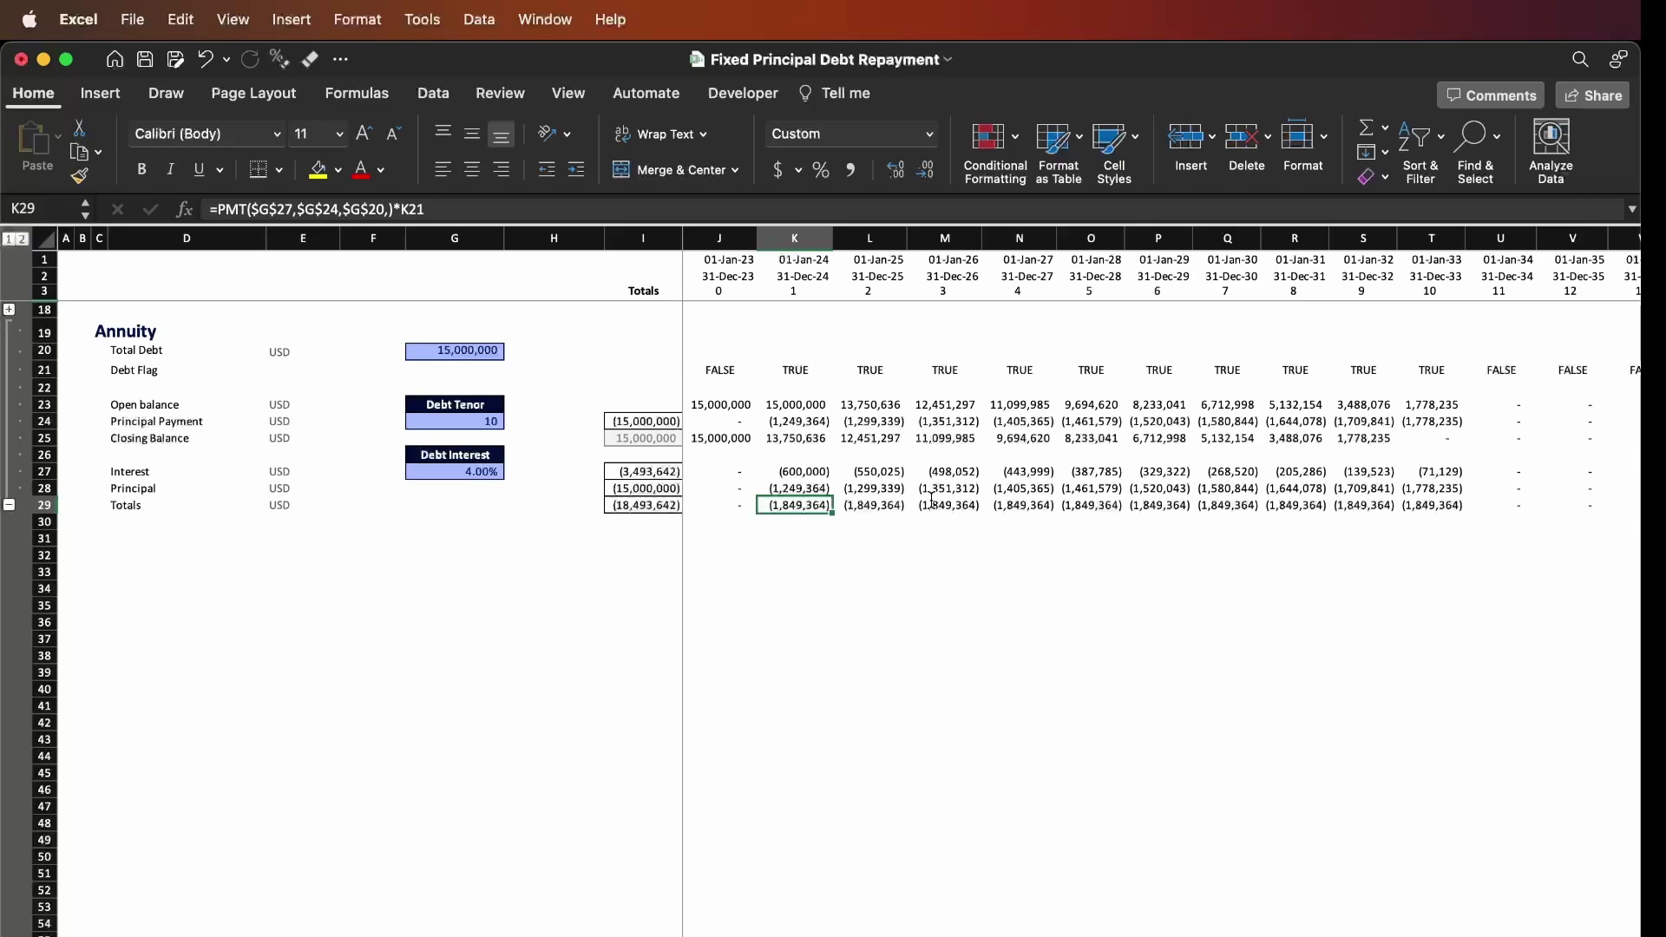
key("F2")
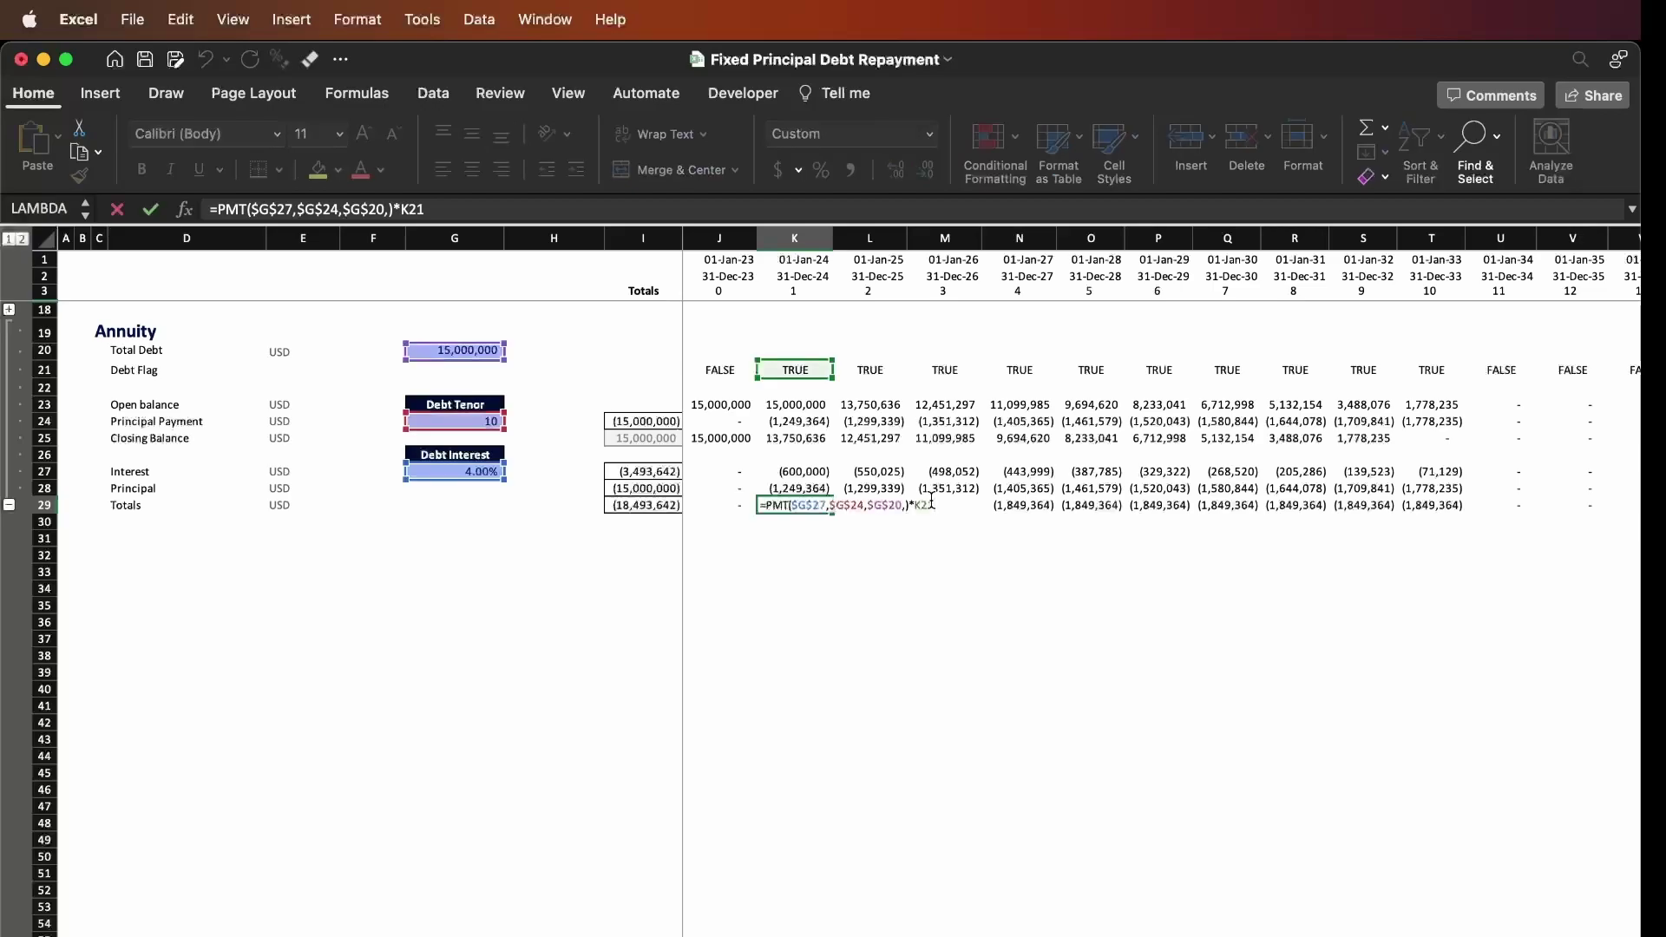
Check the PMT rate, tenor, debt and Debt Flag arguments in K29 and commit it.
left_click(828, 506)
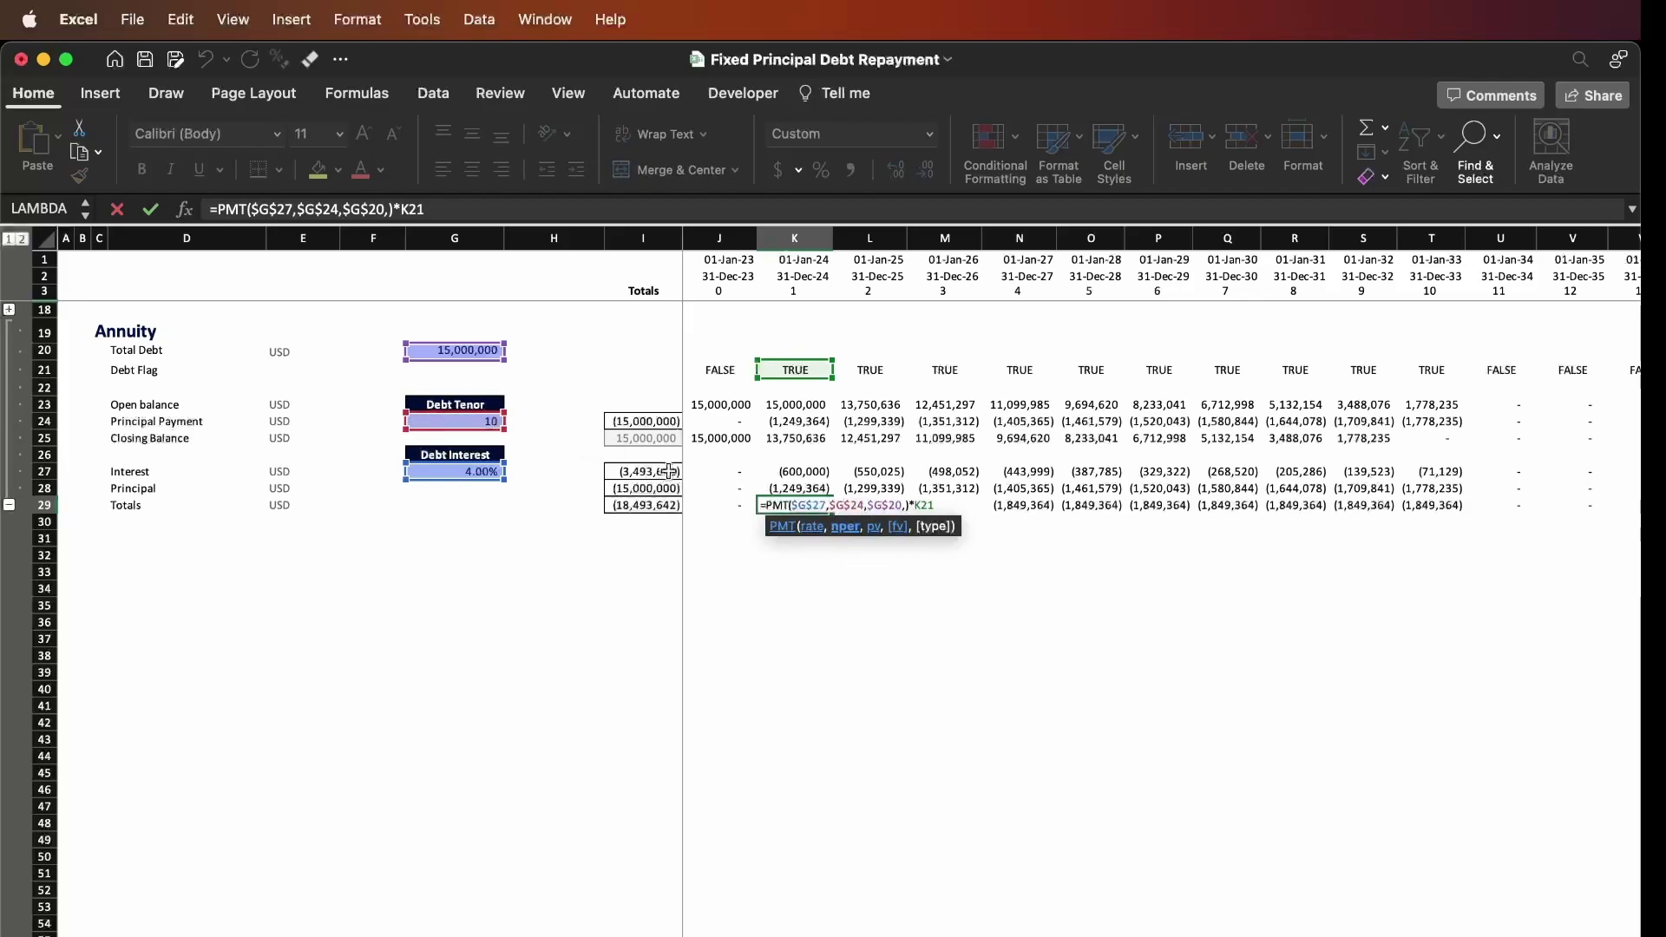
key("Right")
key("Right")
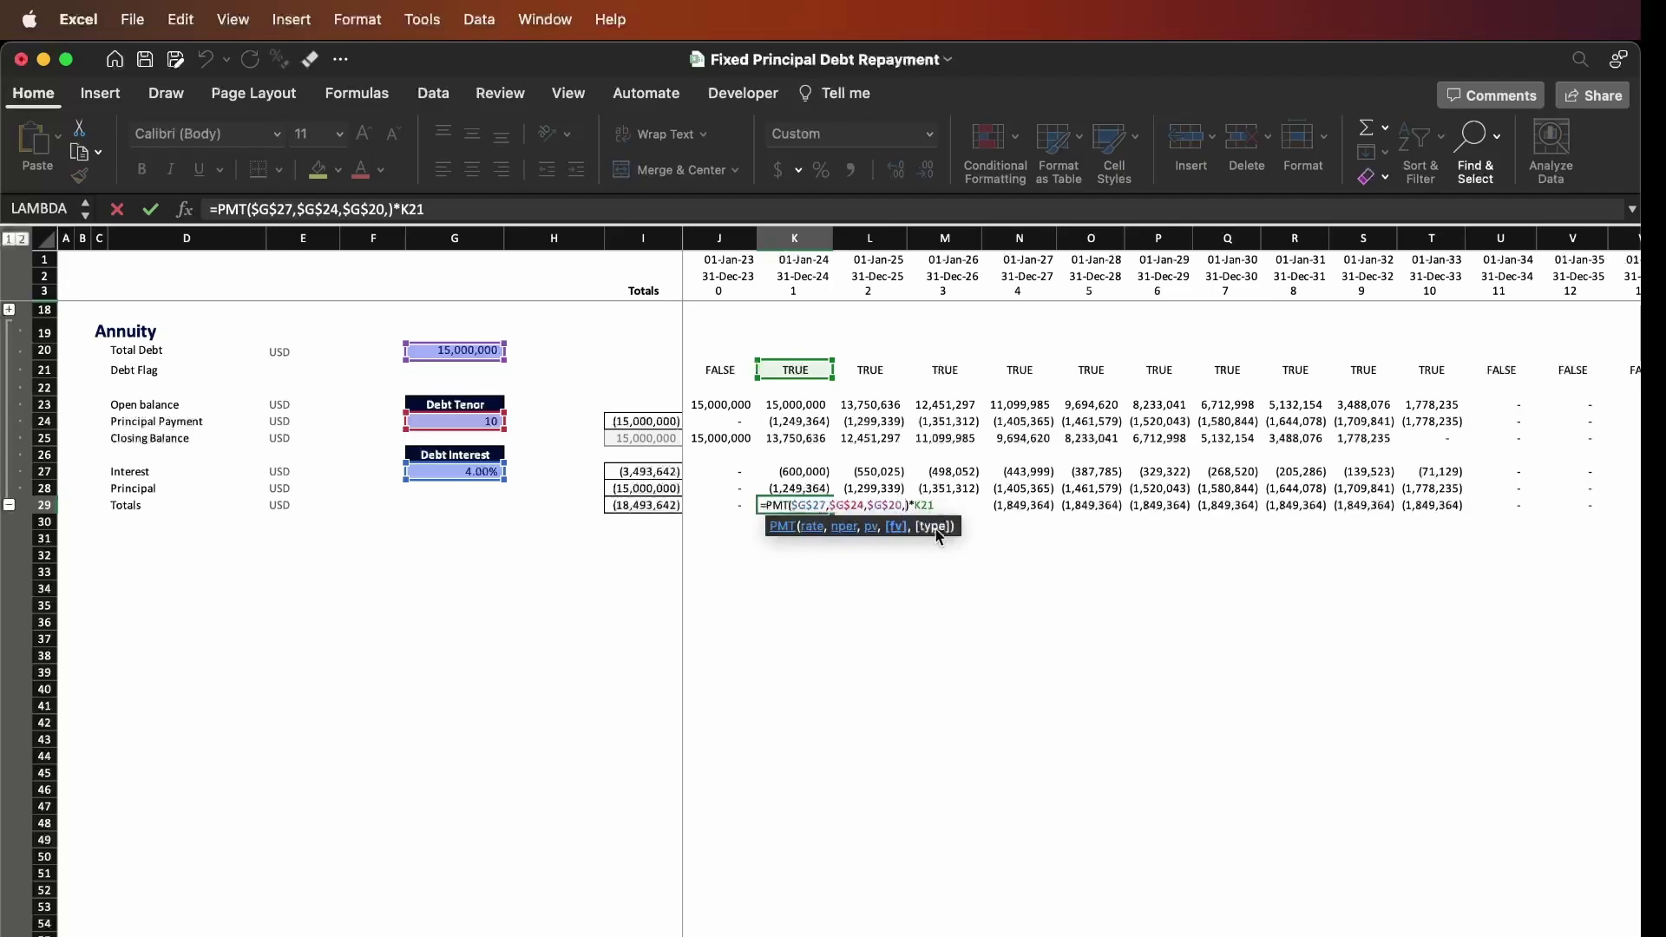
type("0")
key("BackSpace")
key("Right")
key("Right")
key("Right")
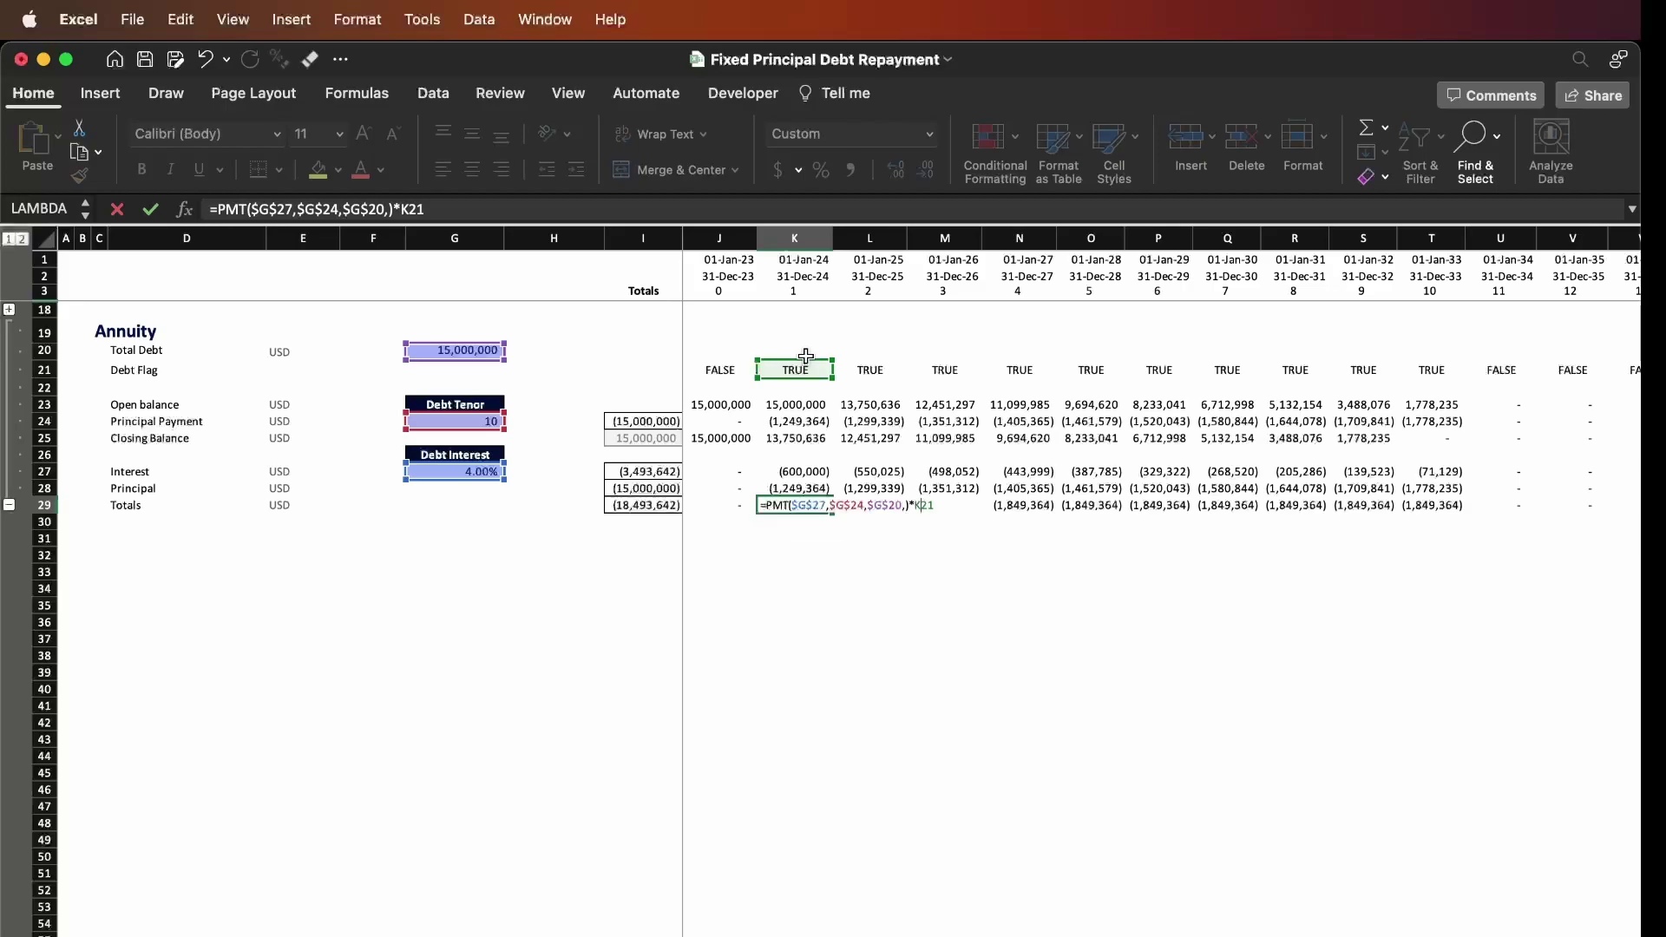
key("Return")
Copy J29's PMT totals formula across row 29 and review the year columns.
key("Up")
key("Left")
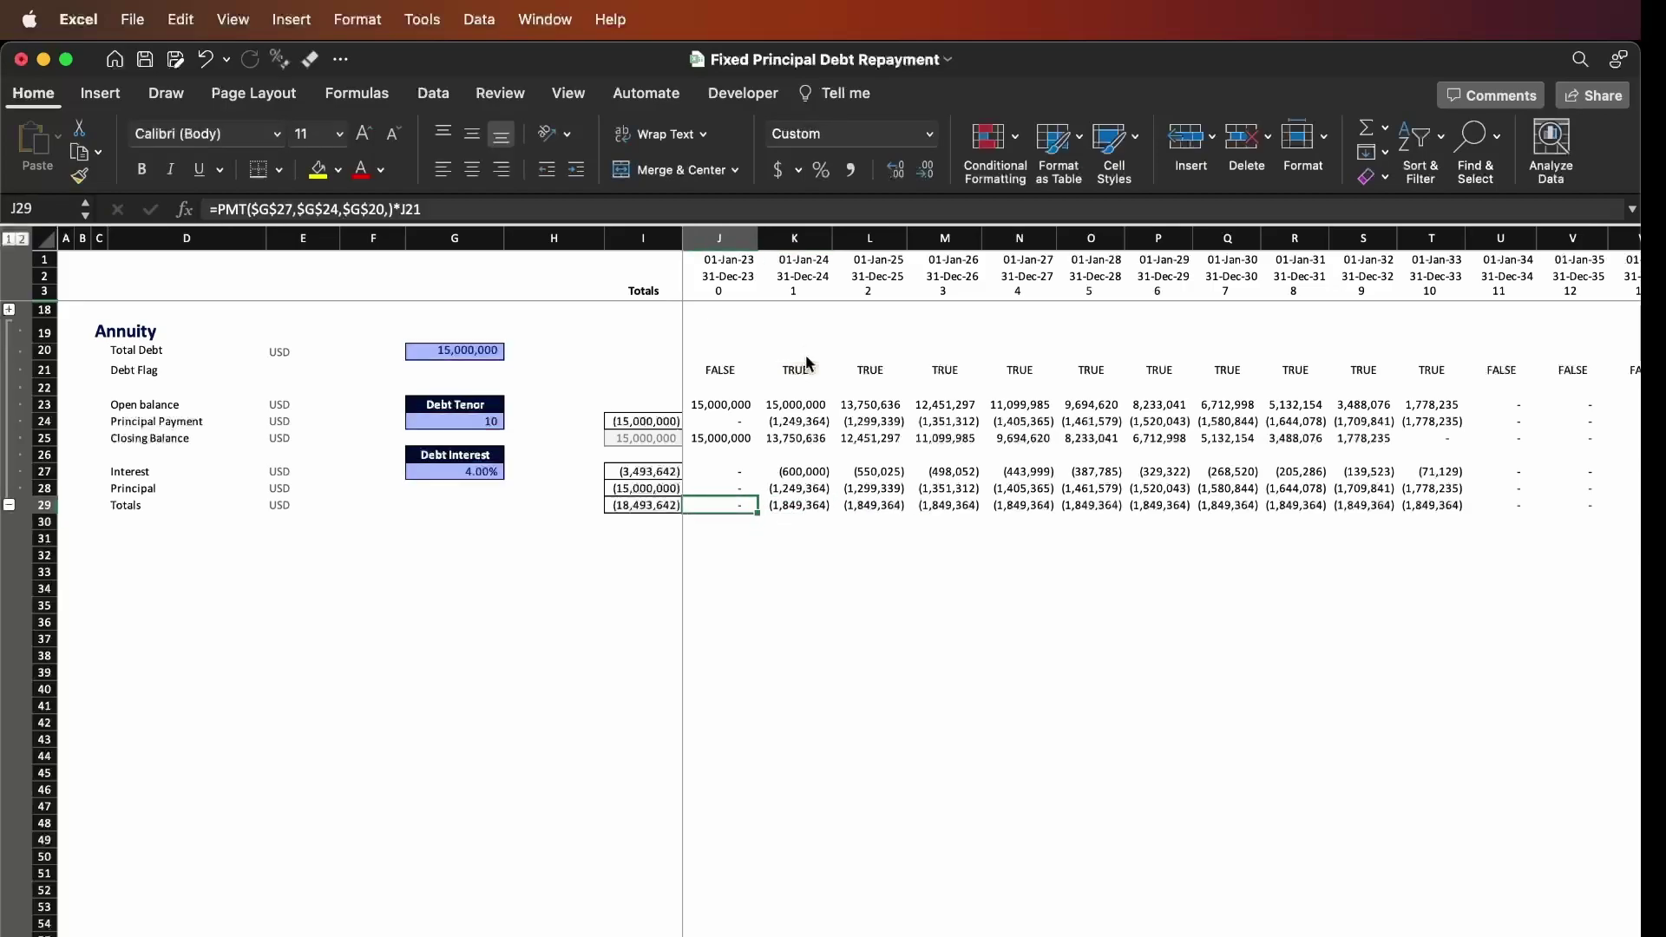
key("super+c")
key("super+shift+Right")
key("super+v")
key("Left")
key("Right")
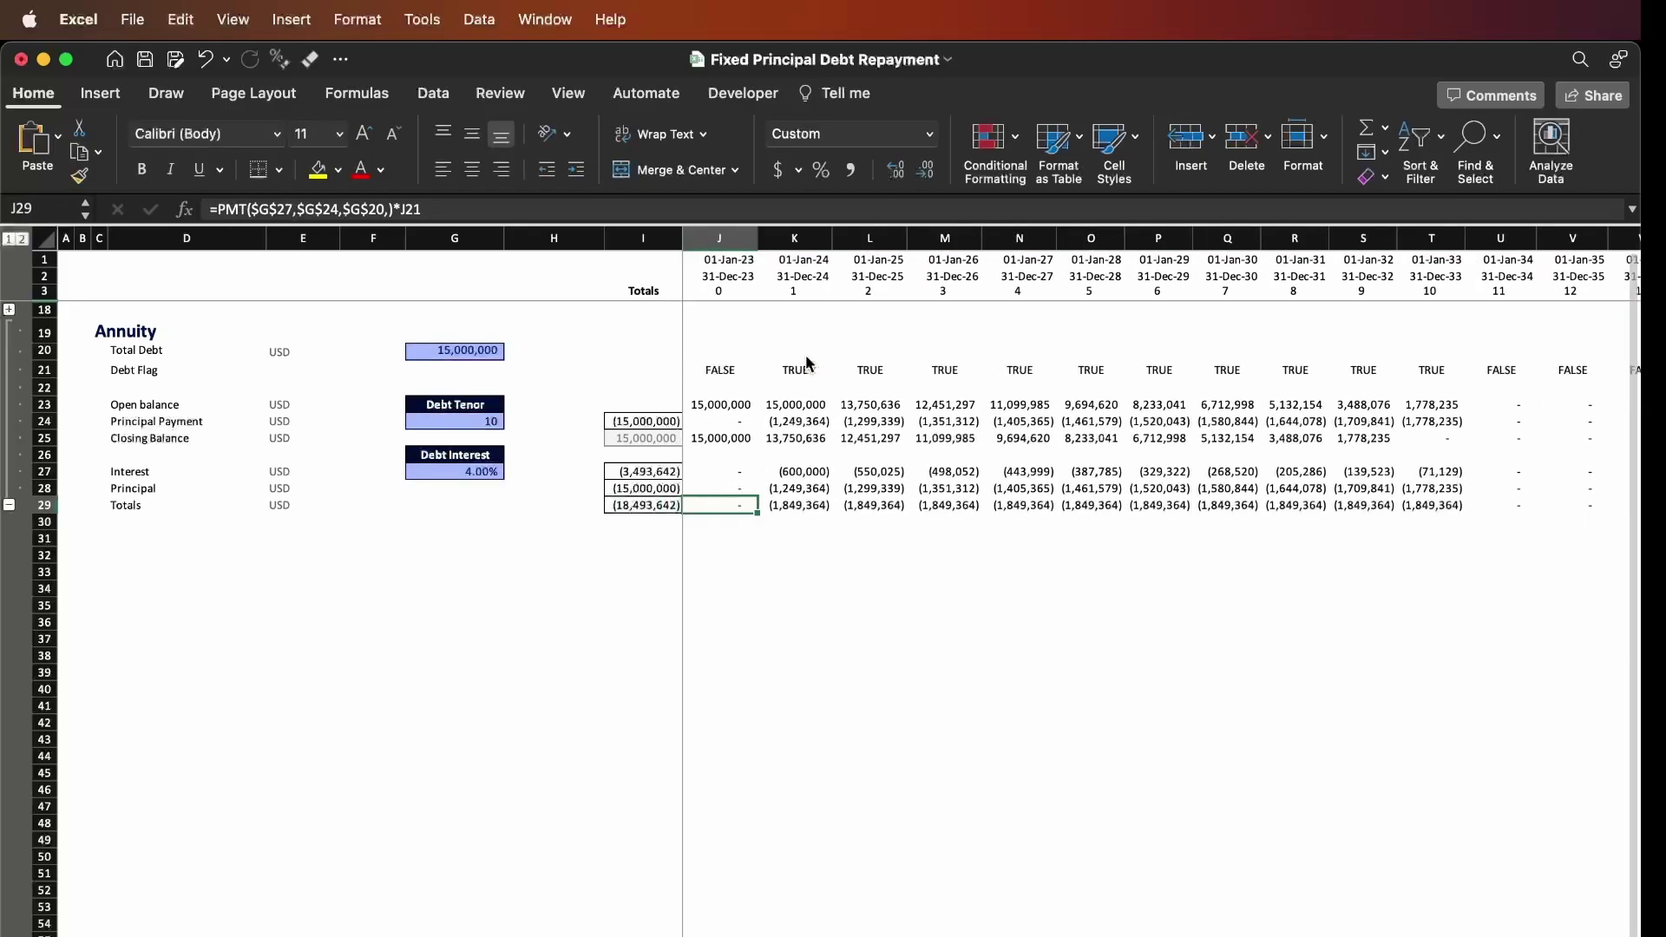
key("Escape")
key("ctrl+space")
key("shift+Right")
key("shift+Right")
key("shift+Right")
key("shift+Right")
key("shift+Right")
key("shift+Right")
key("shift+Right")
key("shift+Right")
key("shift+Right")
key("shift+Right")
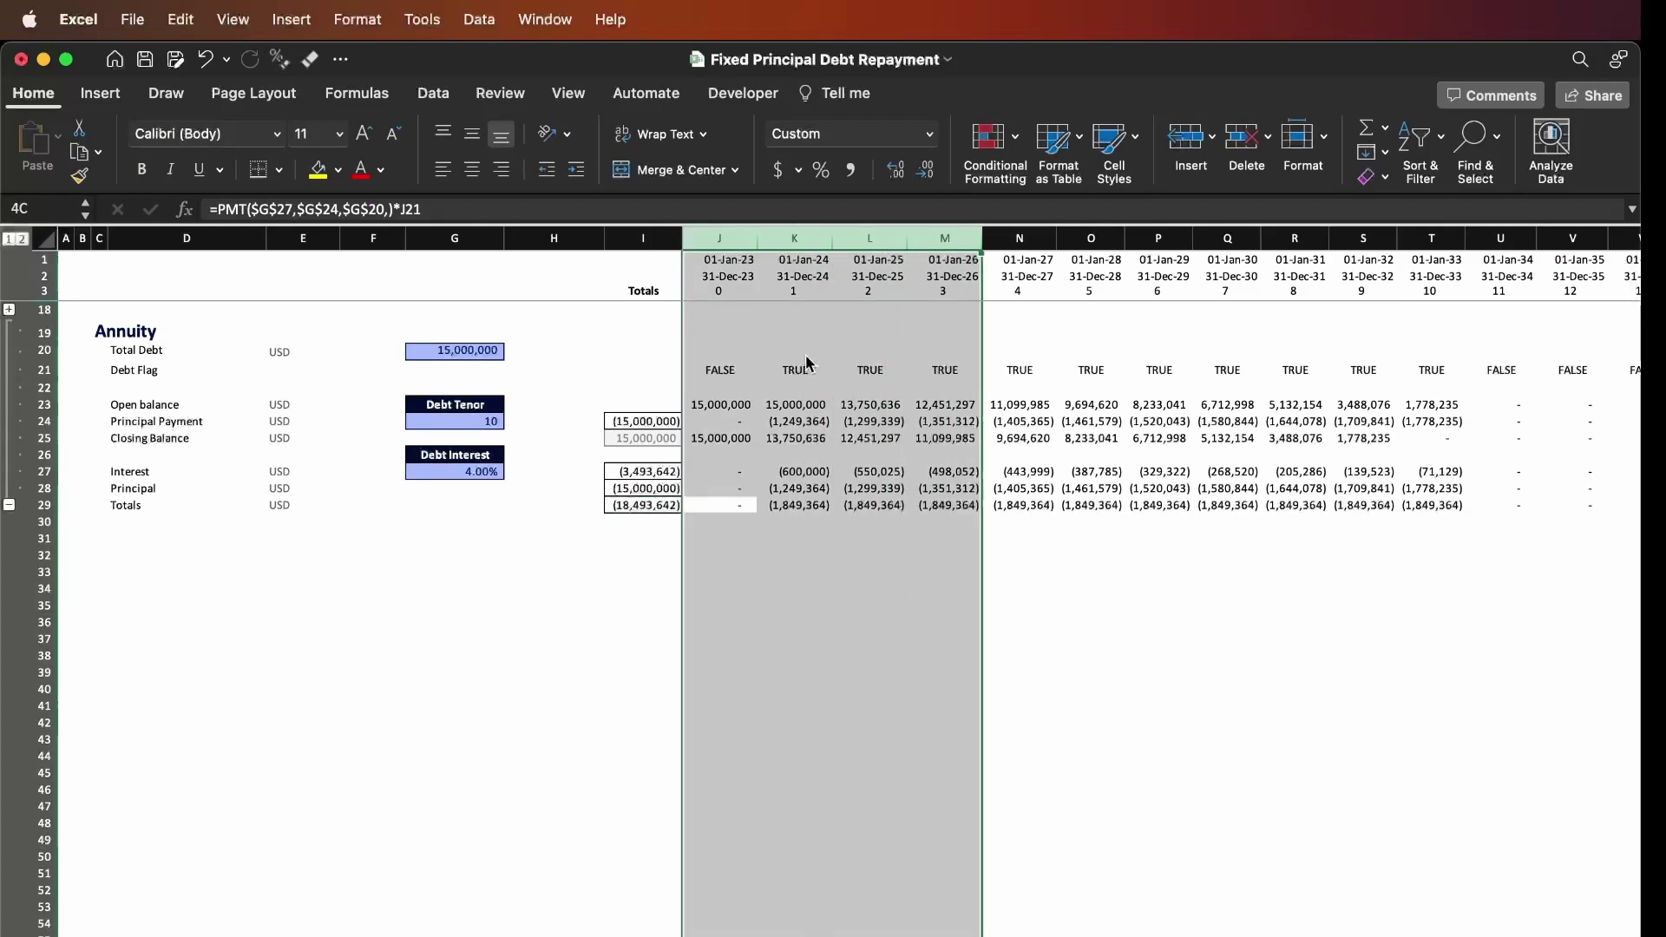
key("shift+Right")
key("Left")
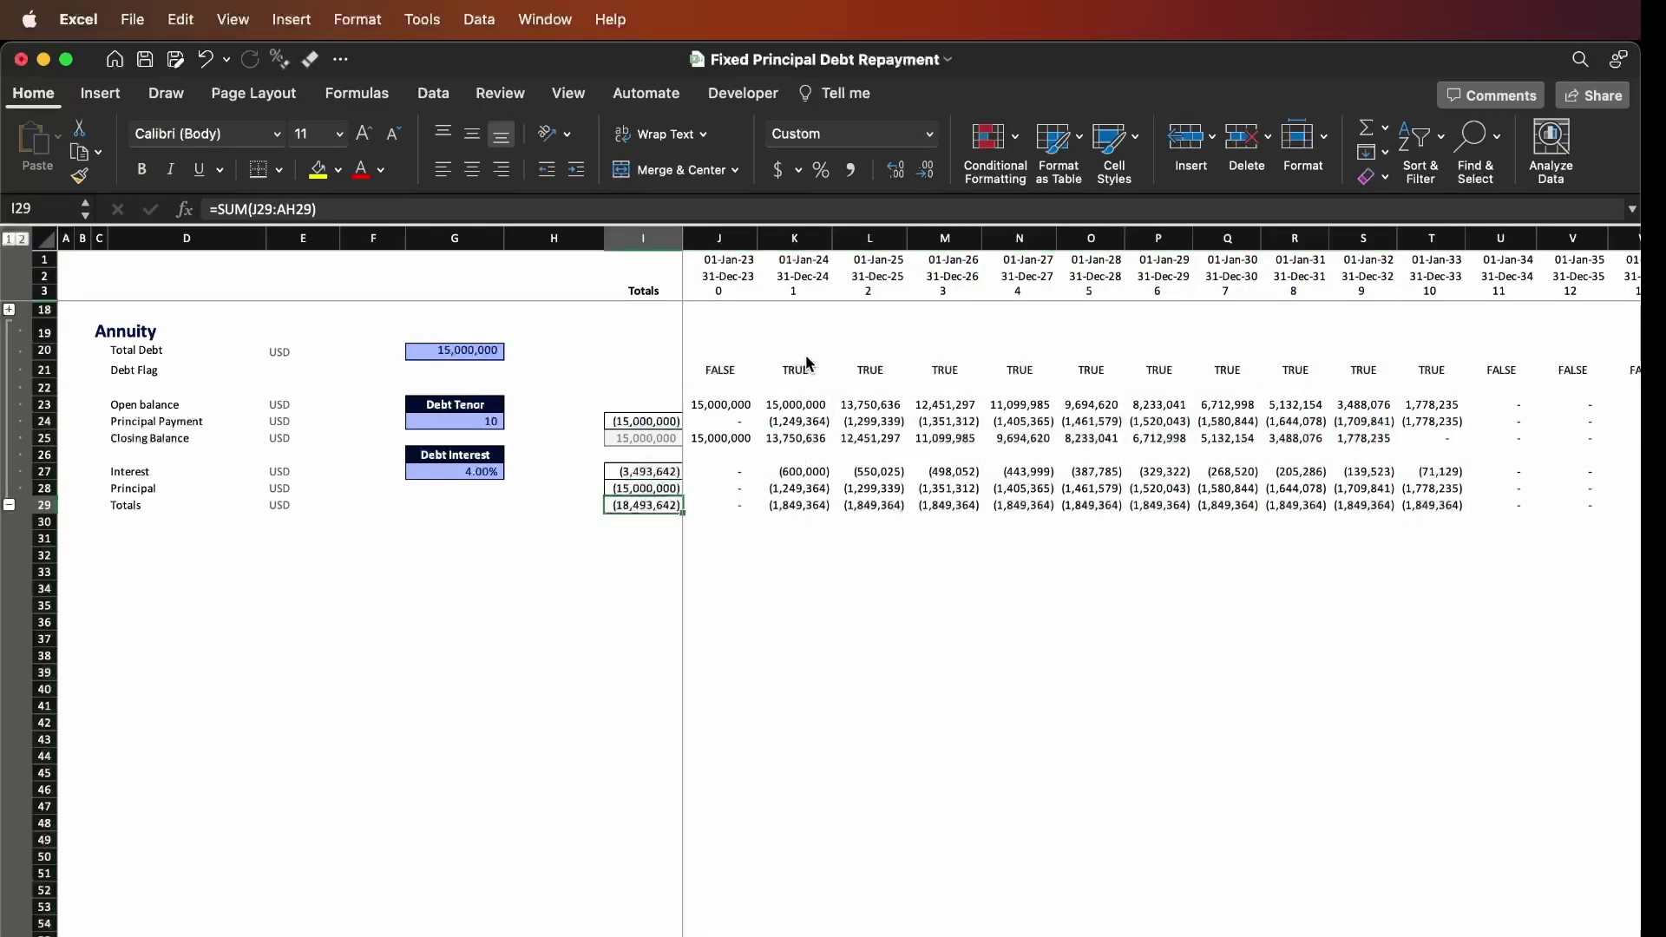
key("Right")
key("Right")
key("ctrl+space")
key("shift+Right")
key("shift+Right")
key("shift+Right")
key("shift+Right")
key("shift+Right")
key("shift+Right")
key("shift+Right")
key("shift+Right")
key("shift+Right")
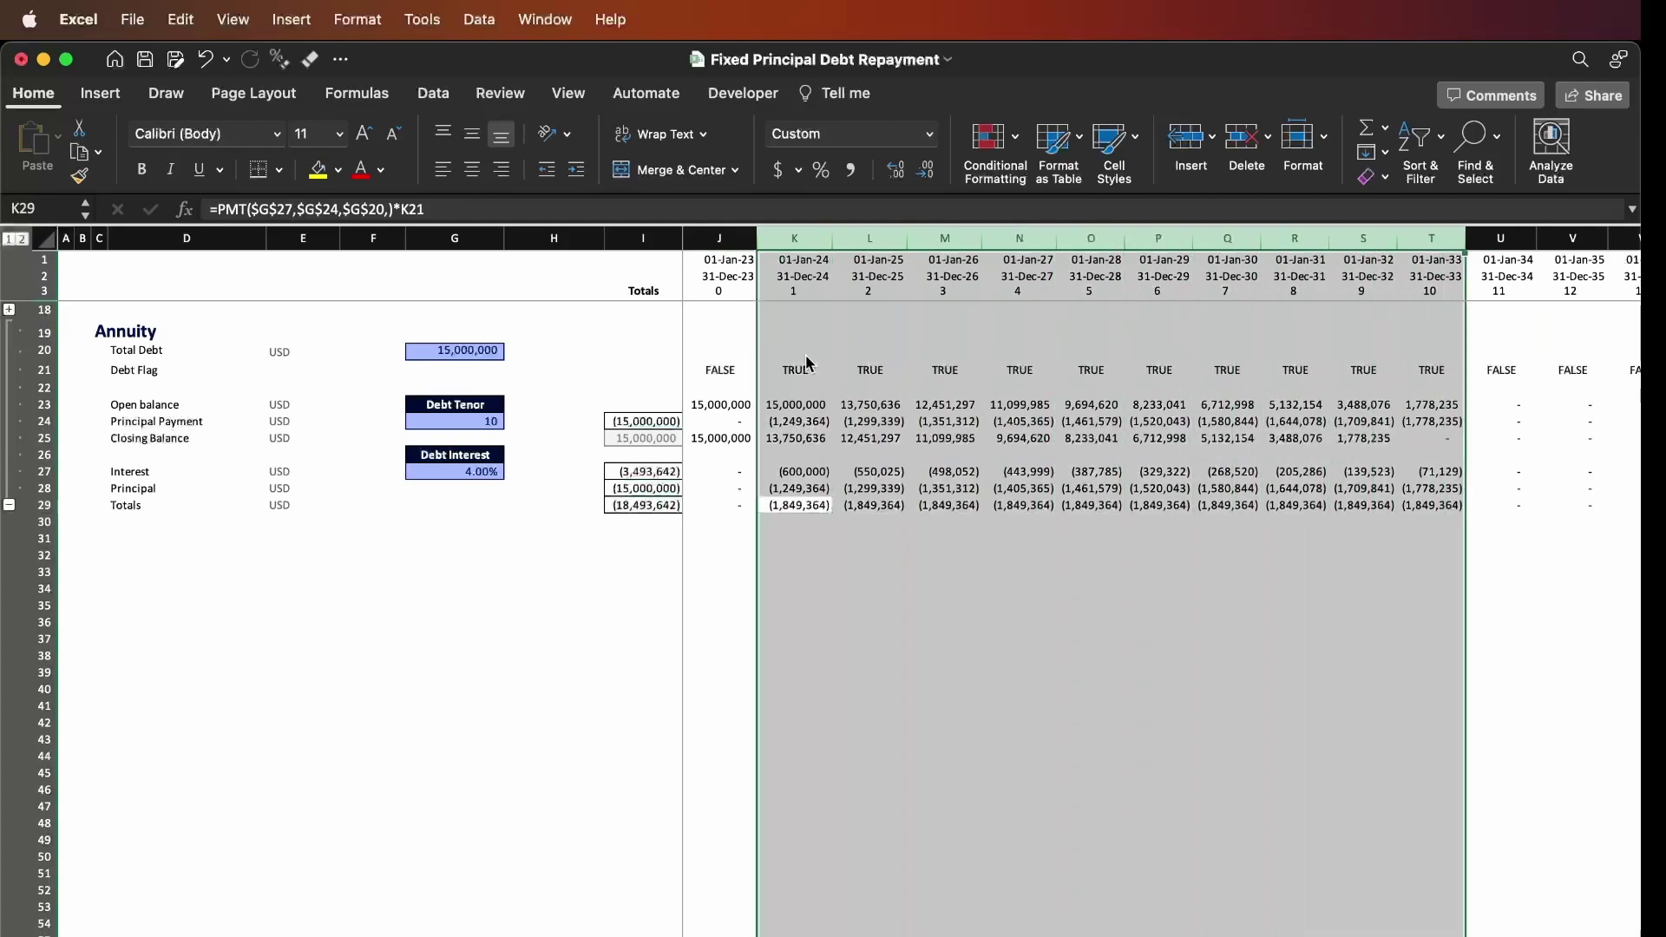
key("Left")
key("Right")
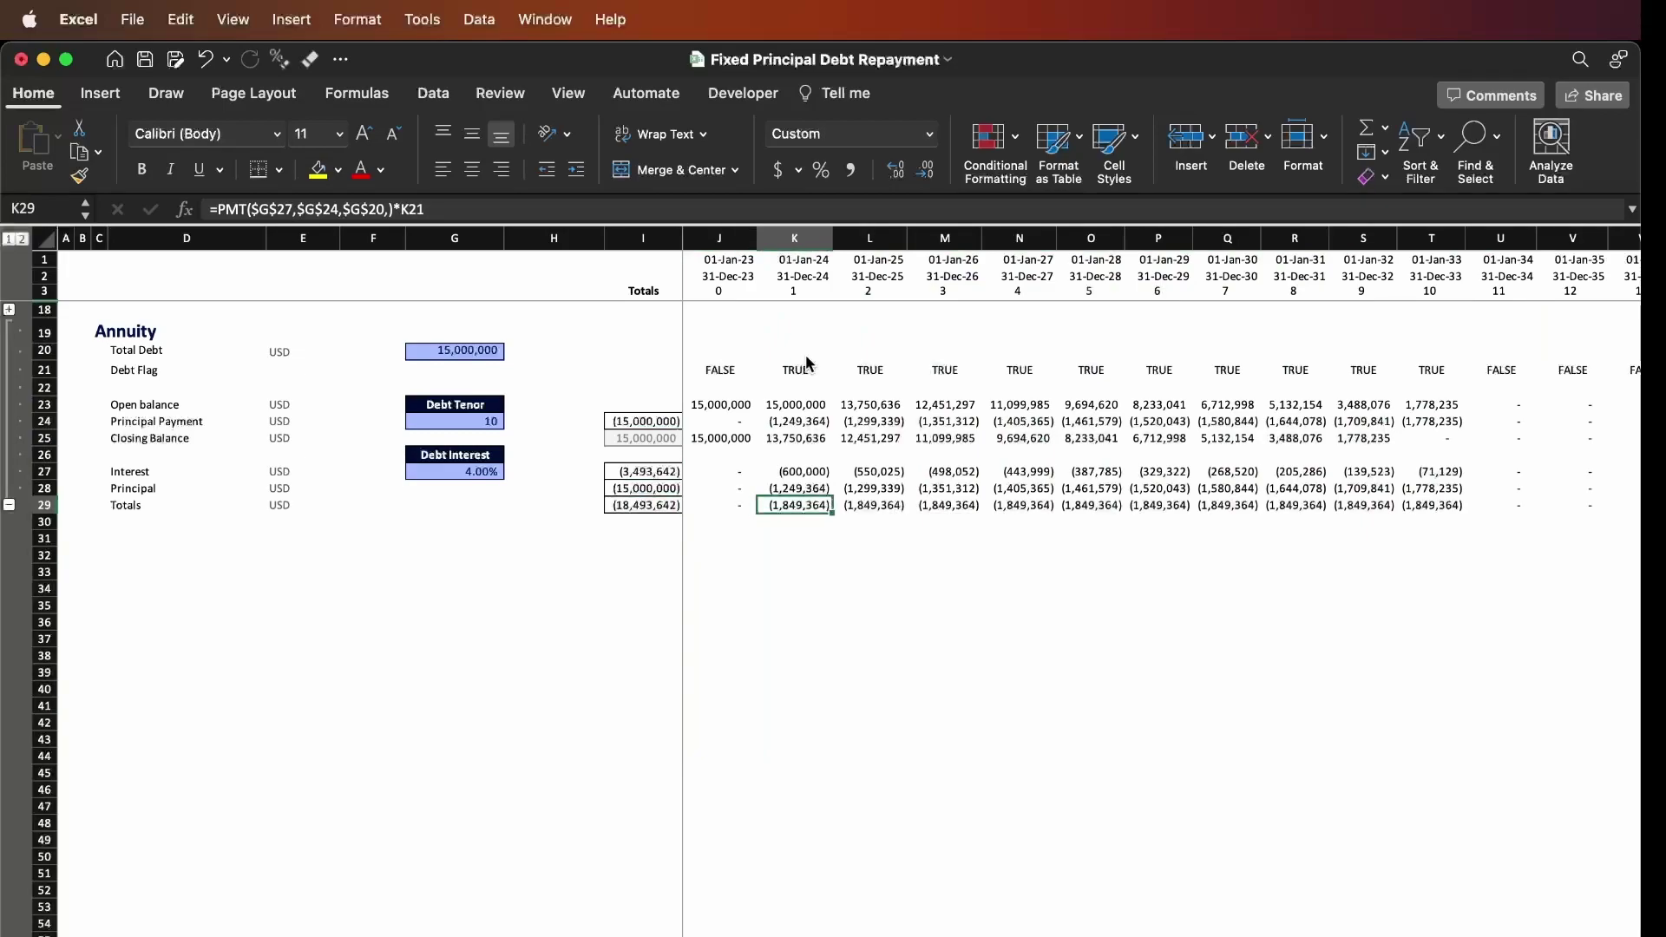
key("Up")
key("Up")
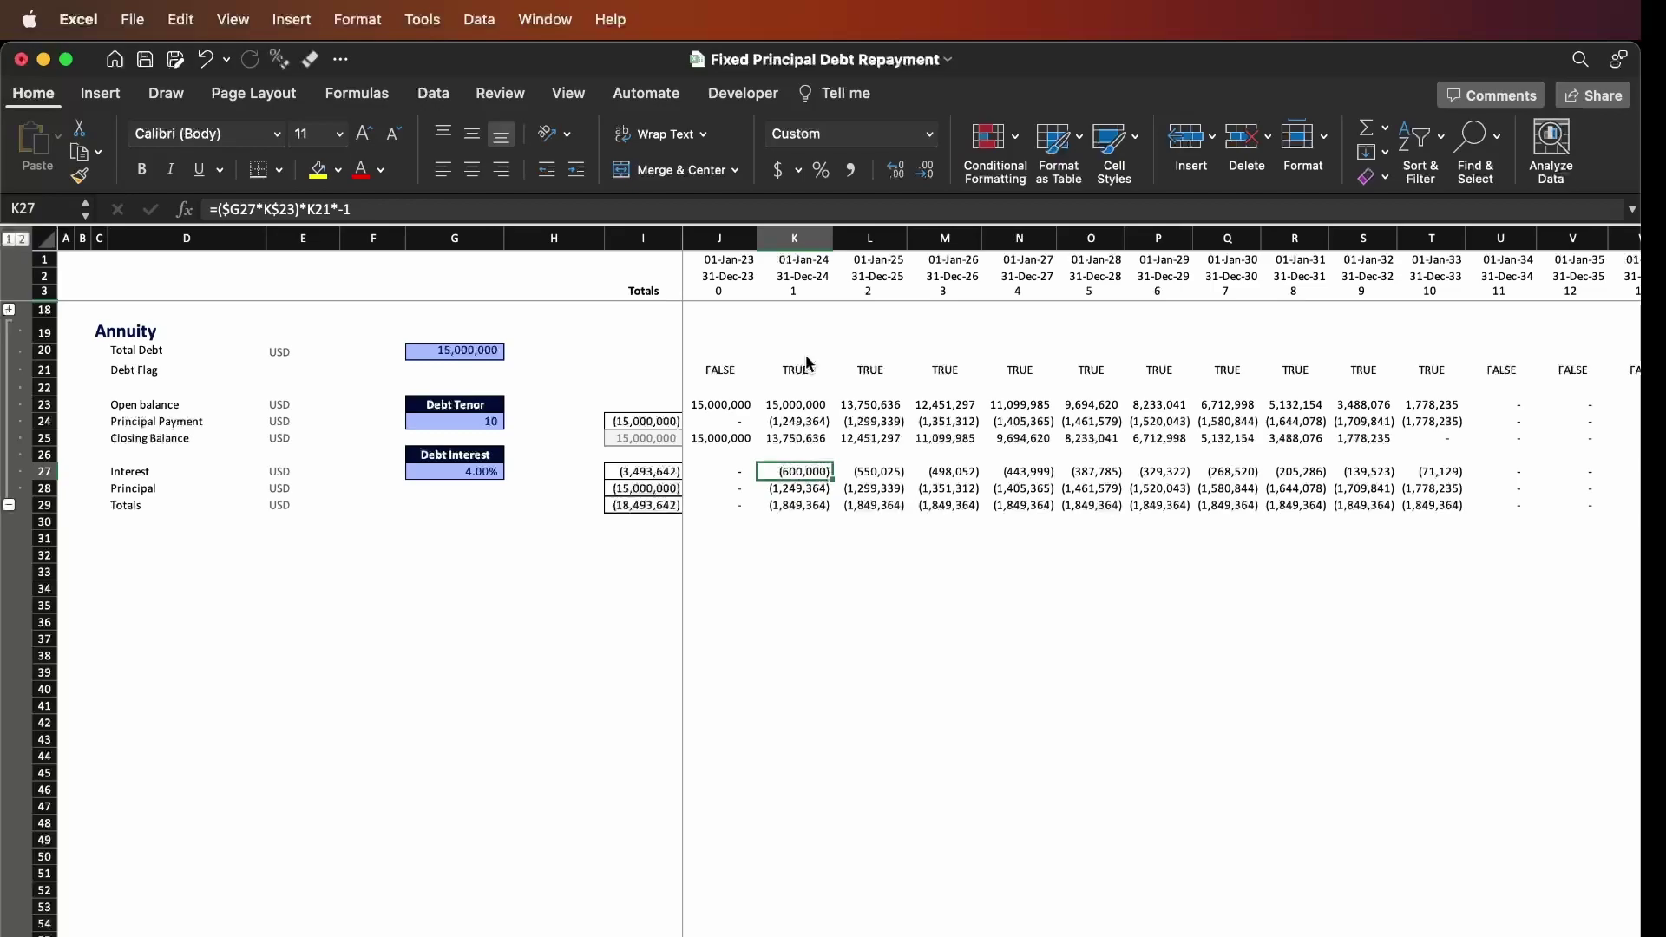
Fill the K27 interest formula into J27 and K27:T27, then enter =K29-K27 in K28.
key("F2")
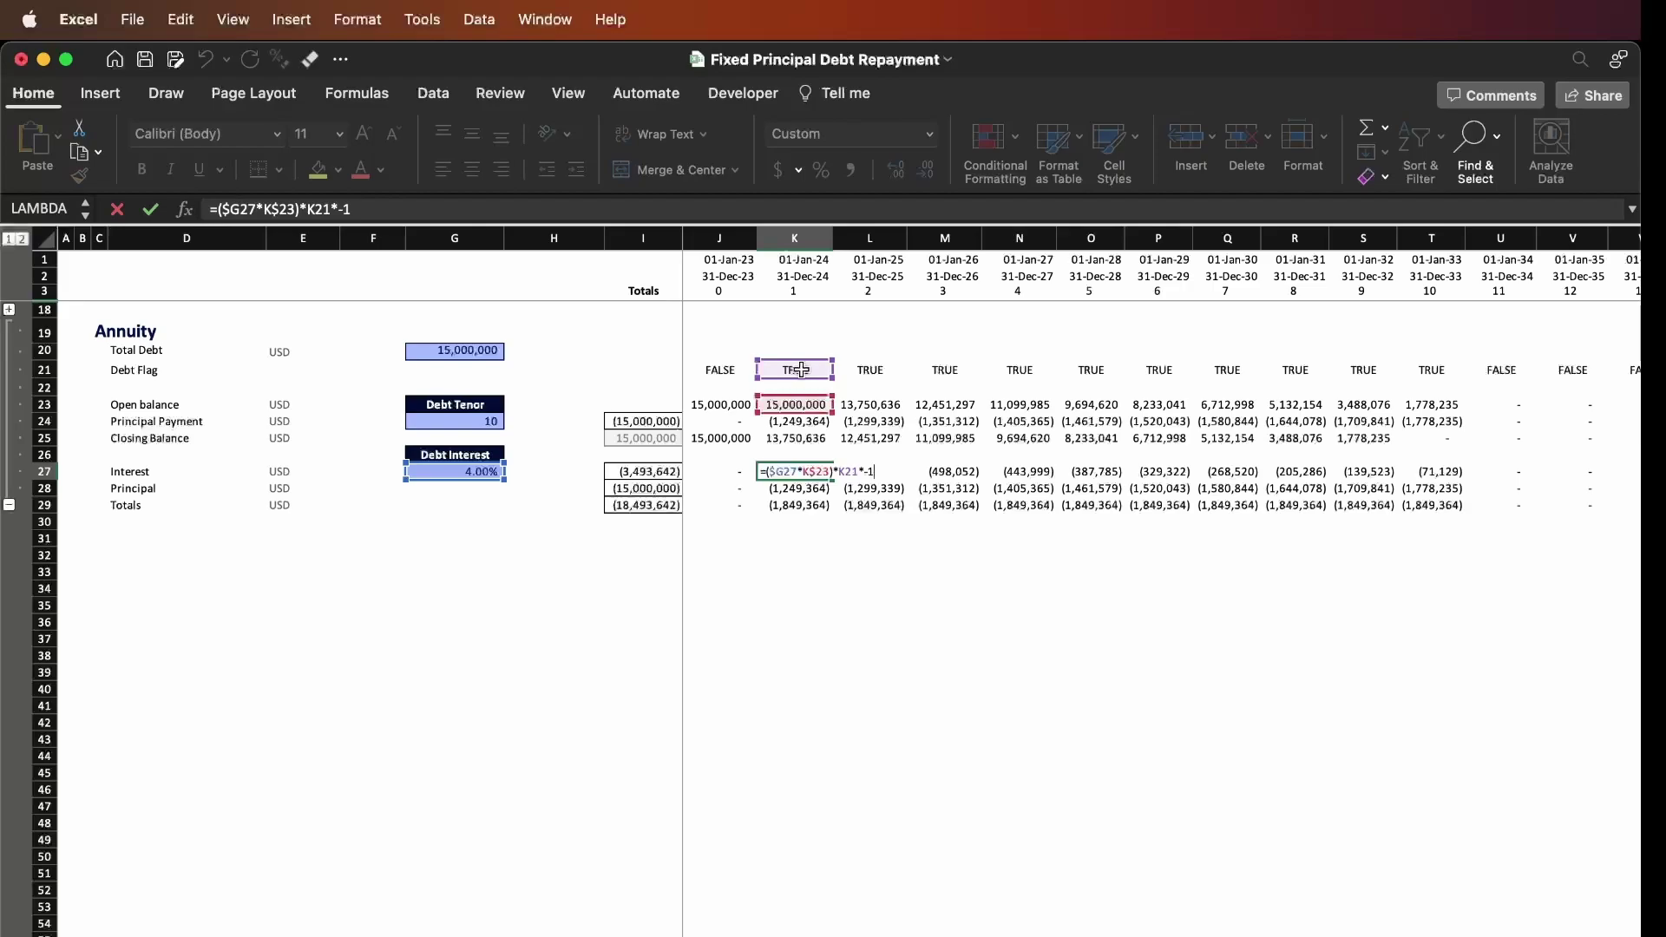
key("Return")
key("Up")
key("super+c")
key("Left")
key("super+v")
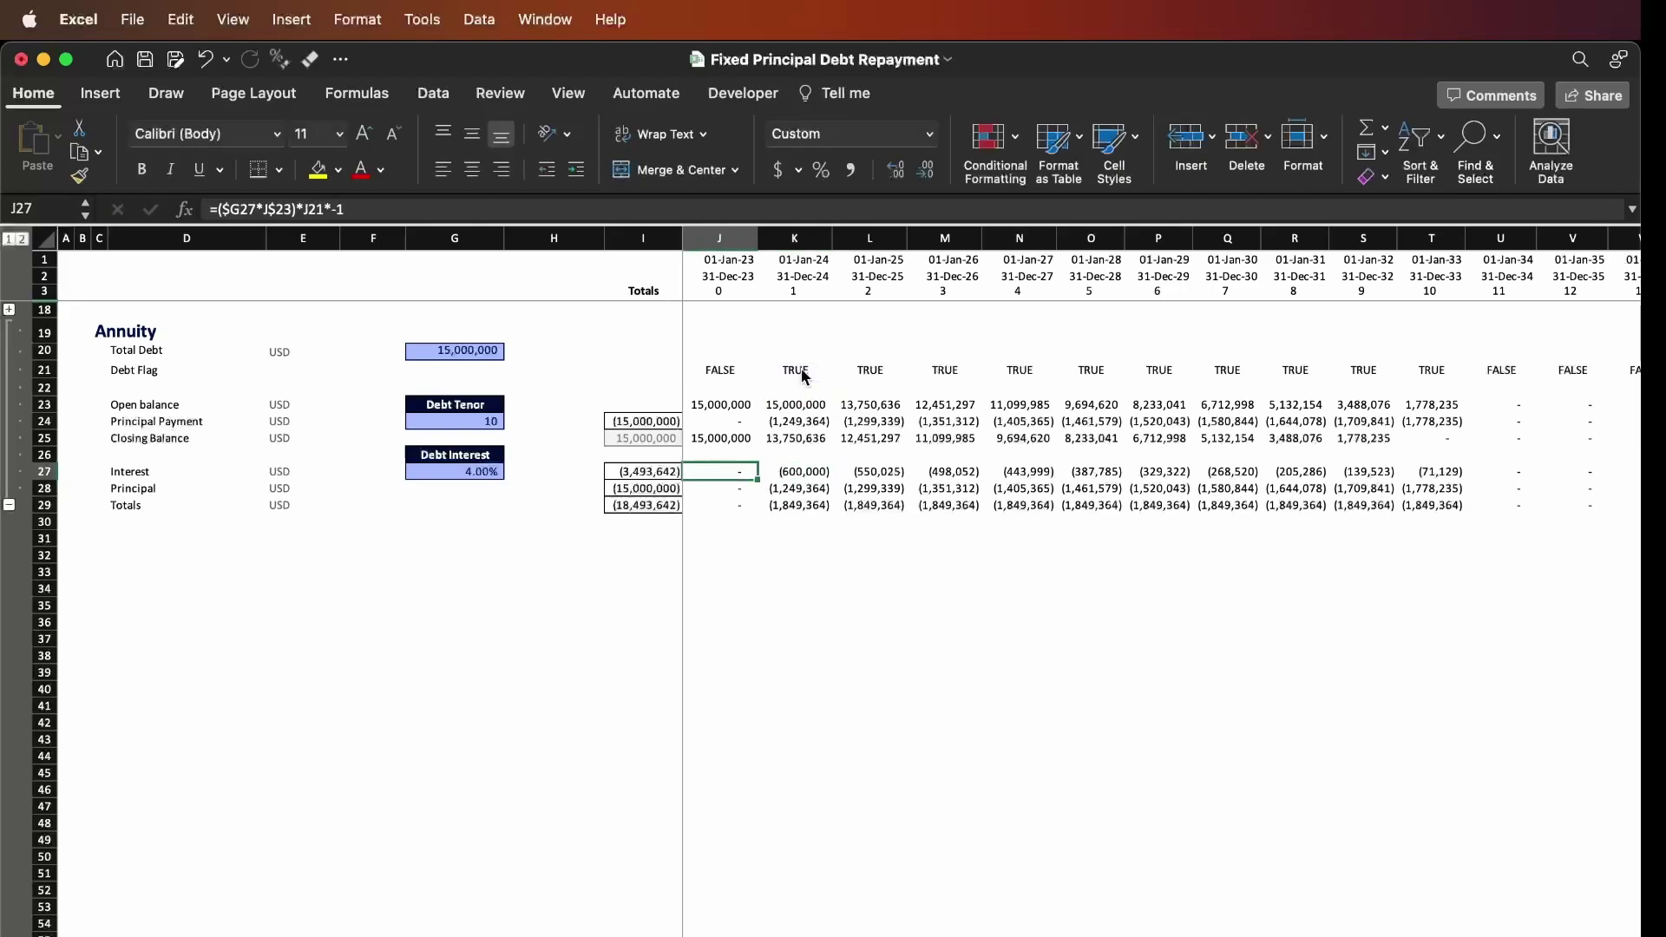
key("Right")
key("shift+Right")
key("shift+Right")
key("shift+Right")
key("shift+Right")
key("shift+Right")
key("shift+Right")
key("shift+Right")
key("shift+Right")
key("shift+Right")
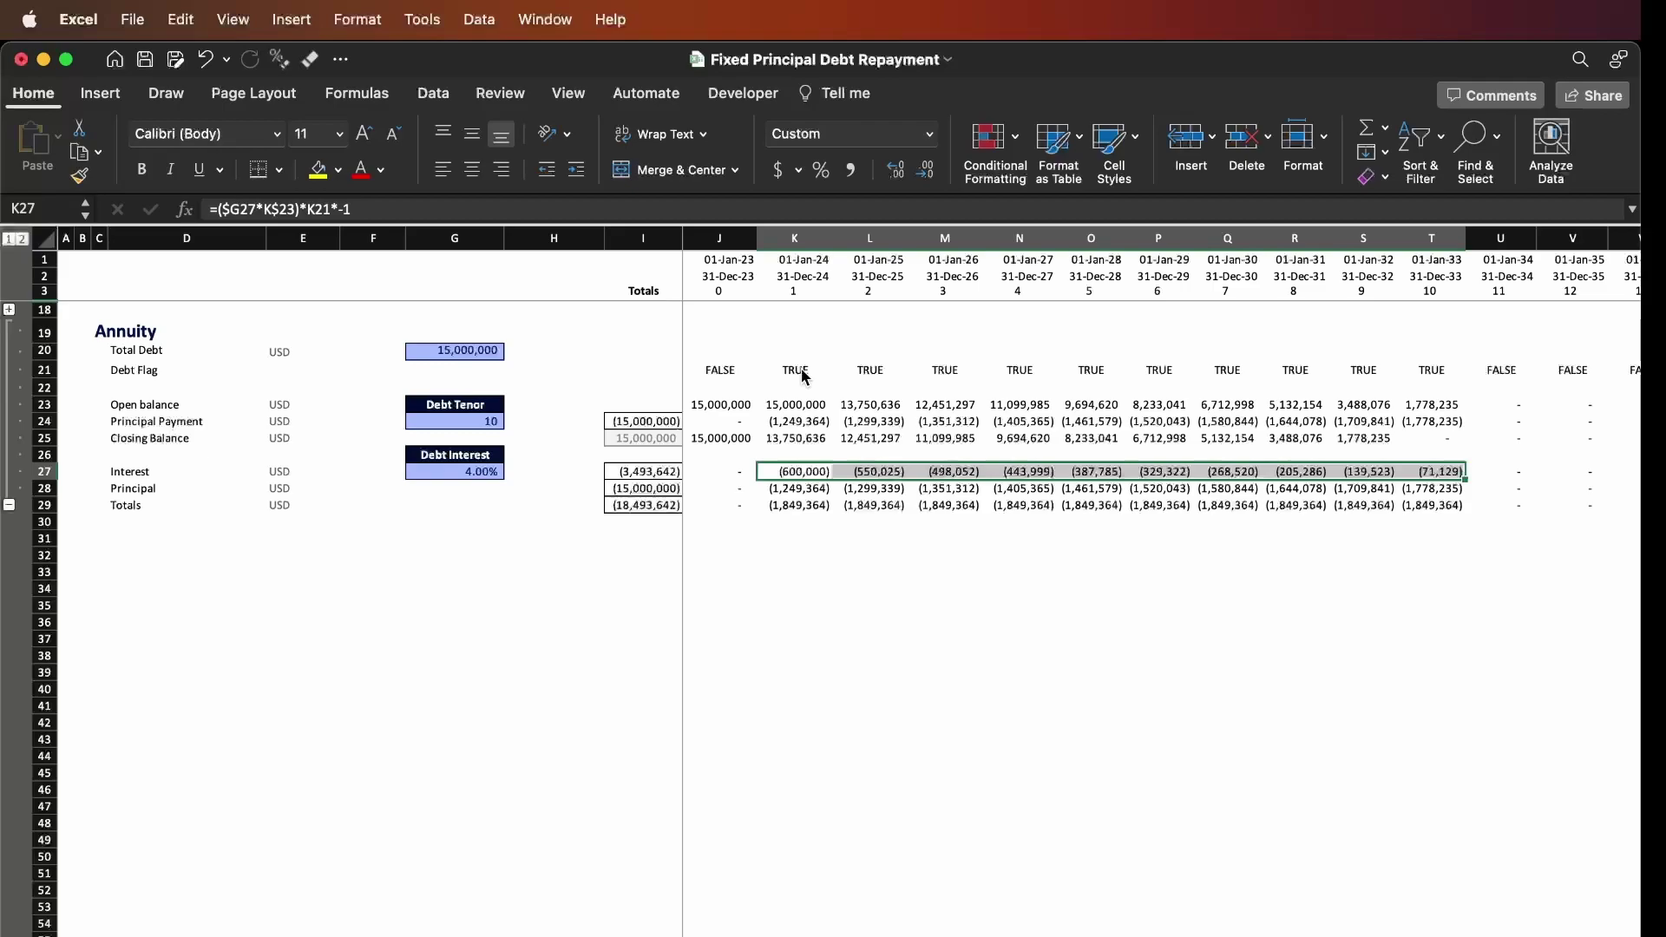
key("Down")
type("=K29-K27")
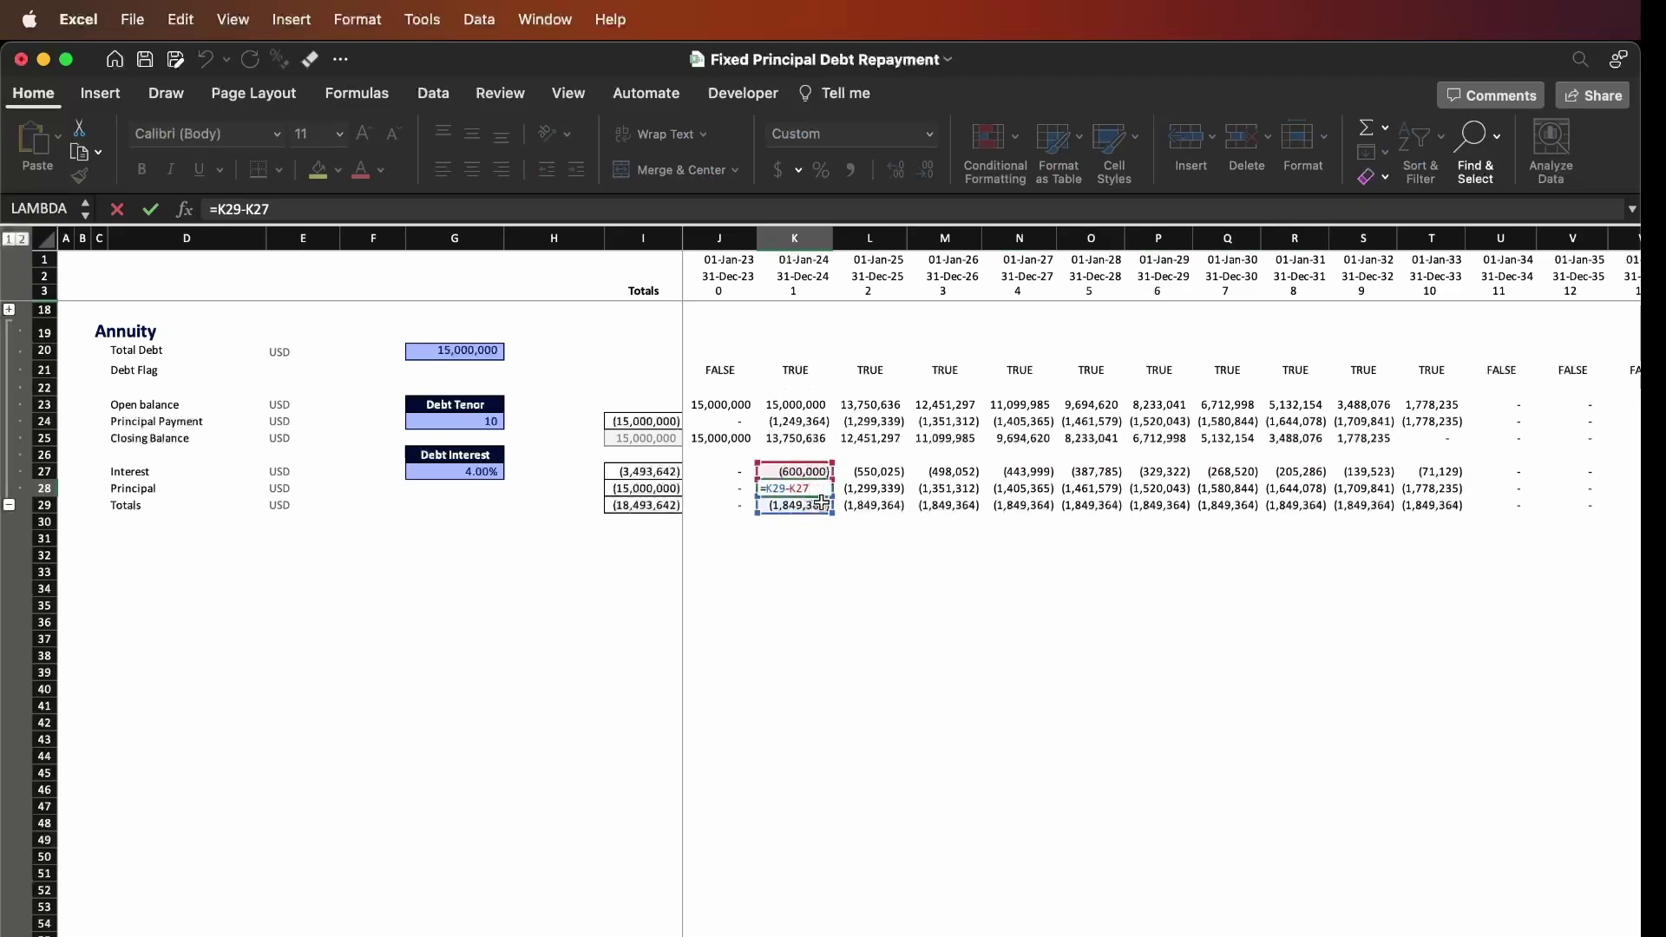
key("Return")
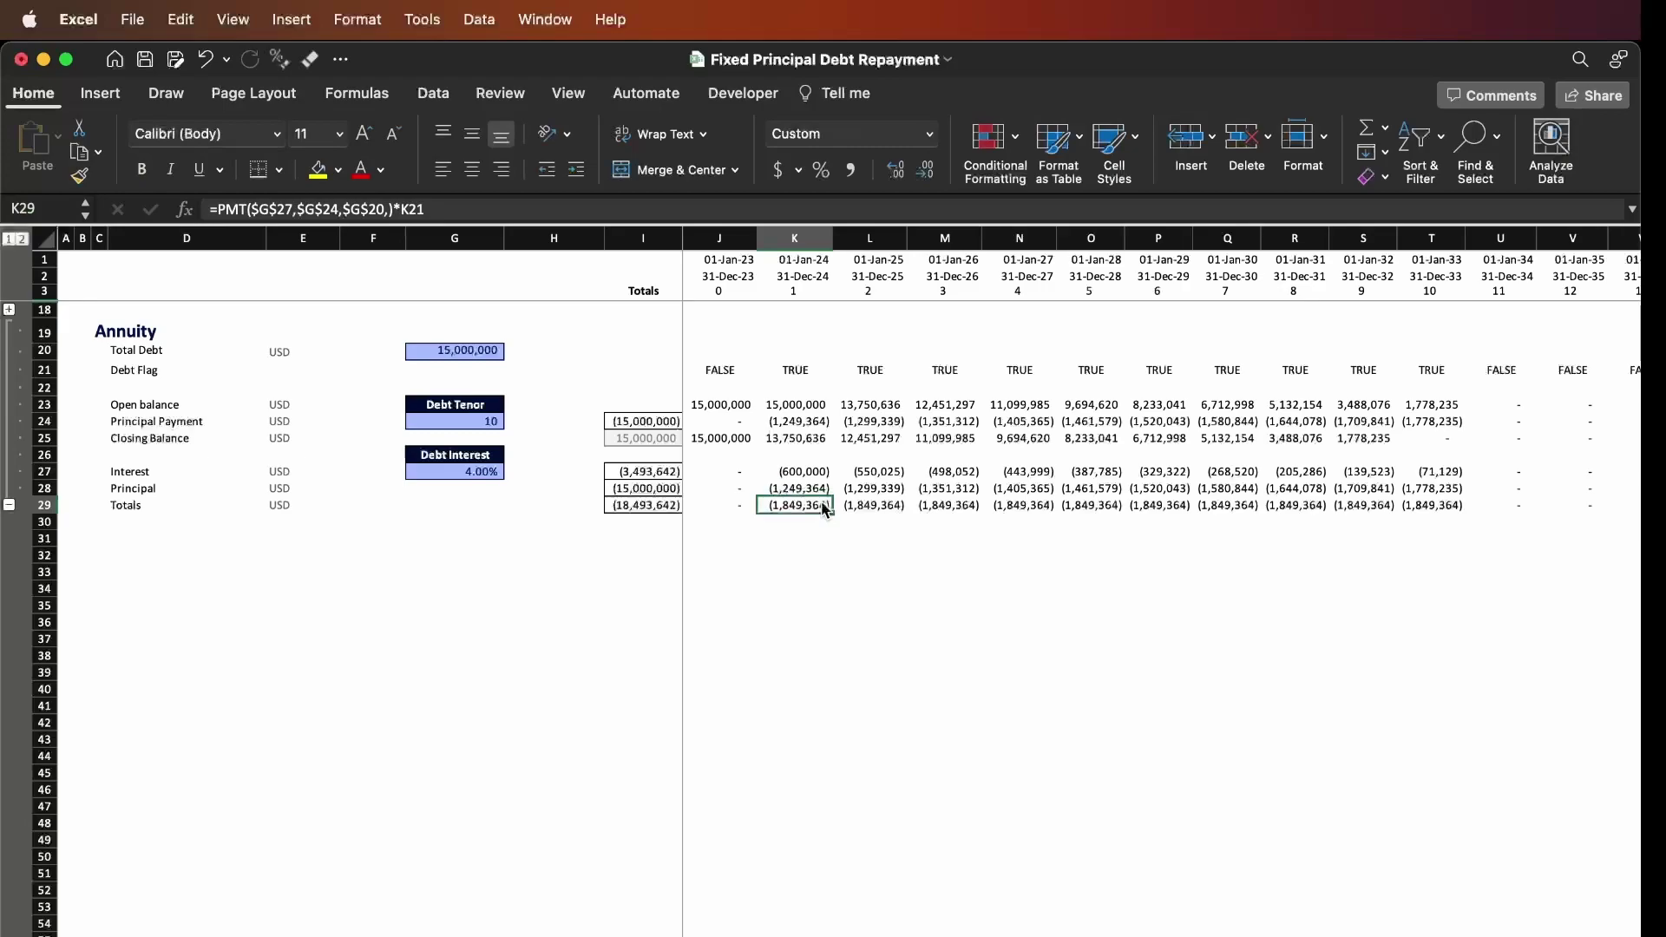
key("Up")
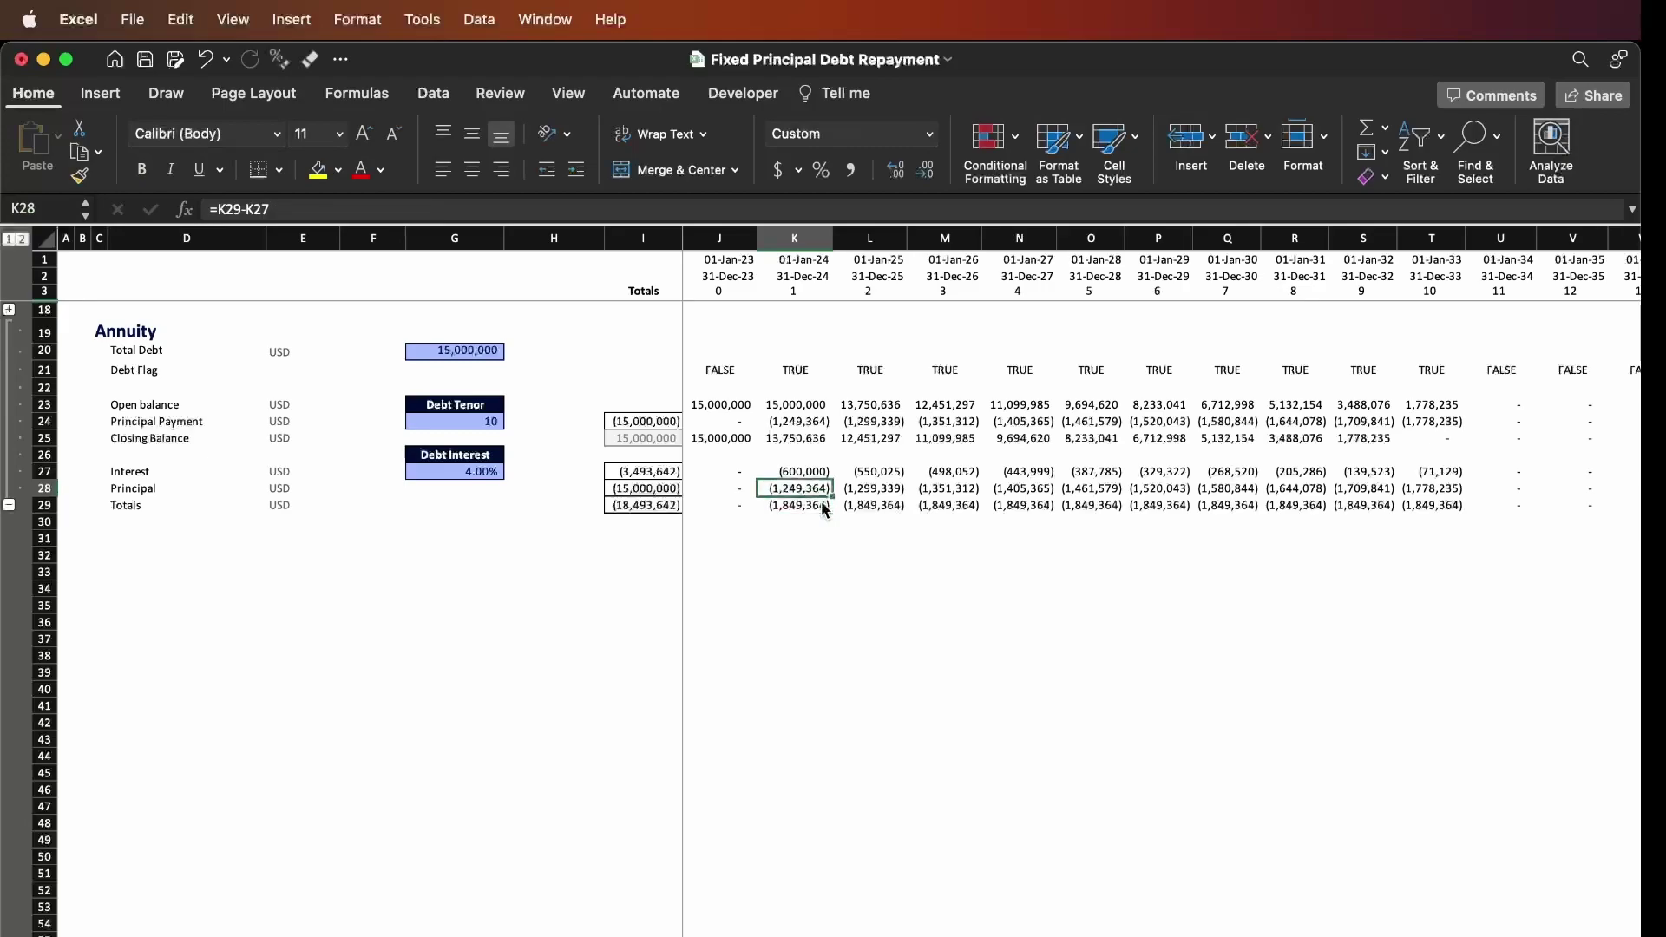
key("F2")
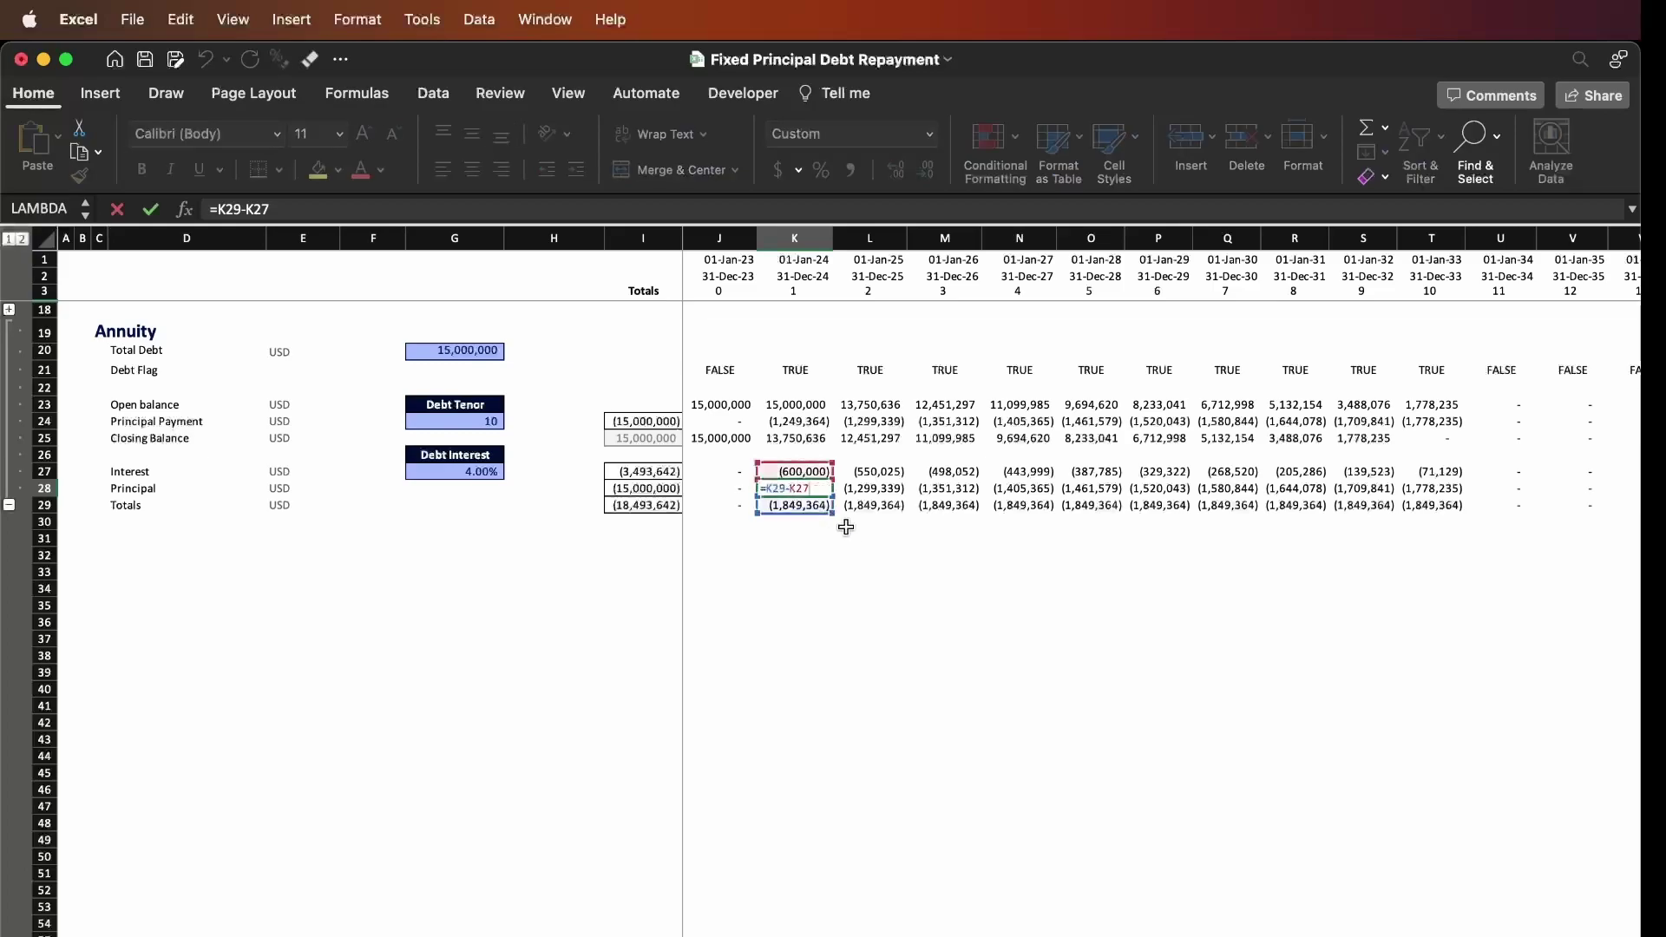
key("Escape")
key("Left")
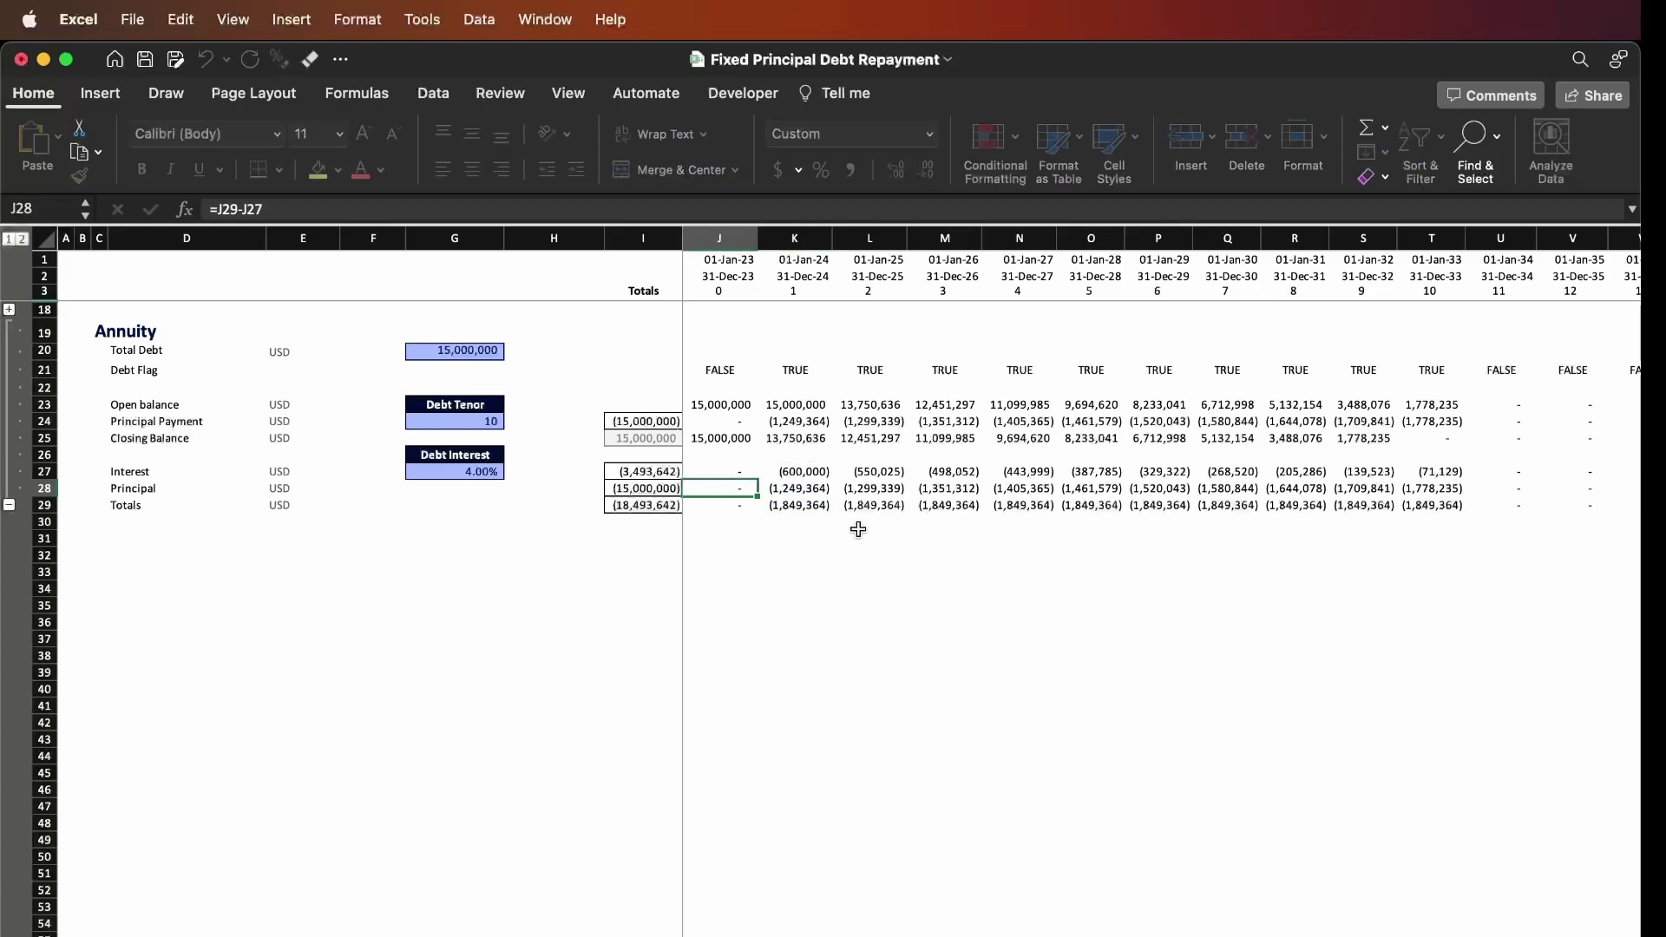
key("shift+Right")
key("shift+Right")
key("shift+Right")
key("shift+Right")
key("shift+Right")
key("shift+Right")
key("shift+Right")
key("shift+Right")
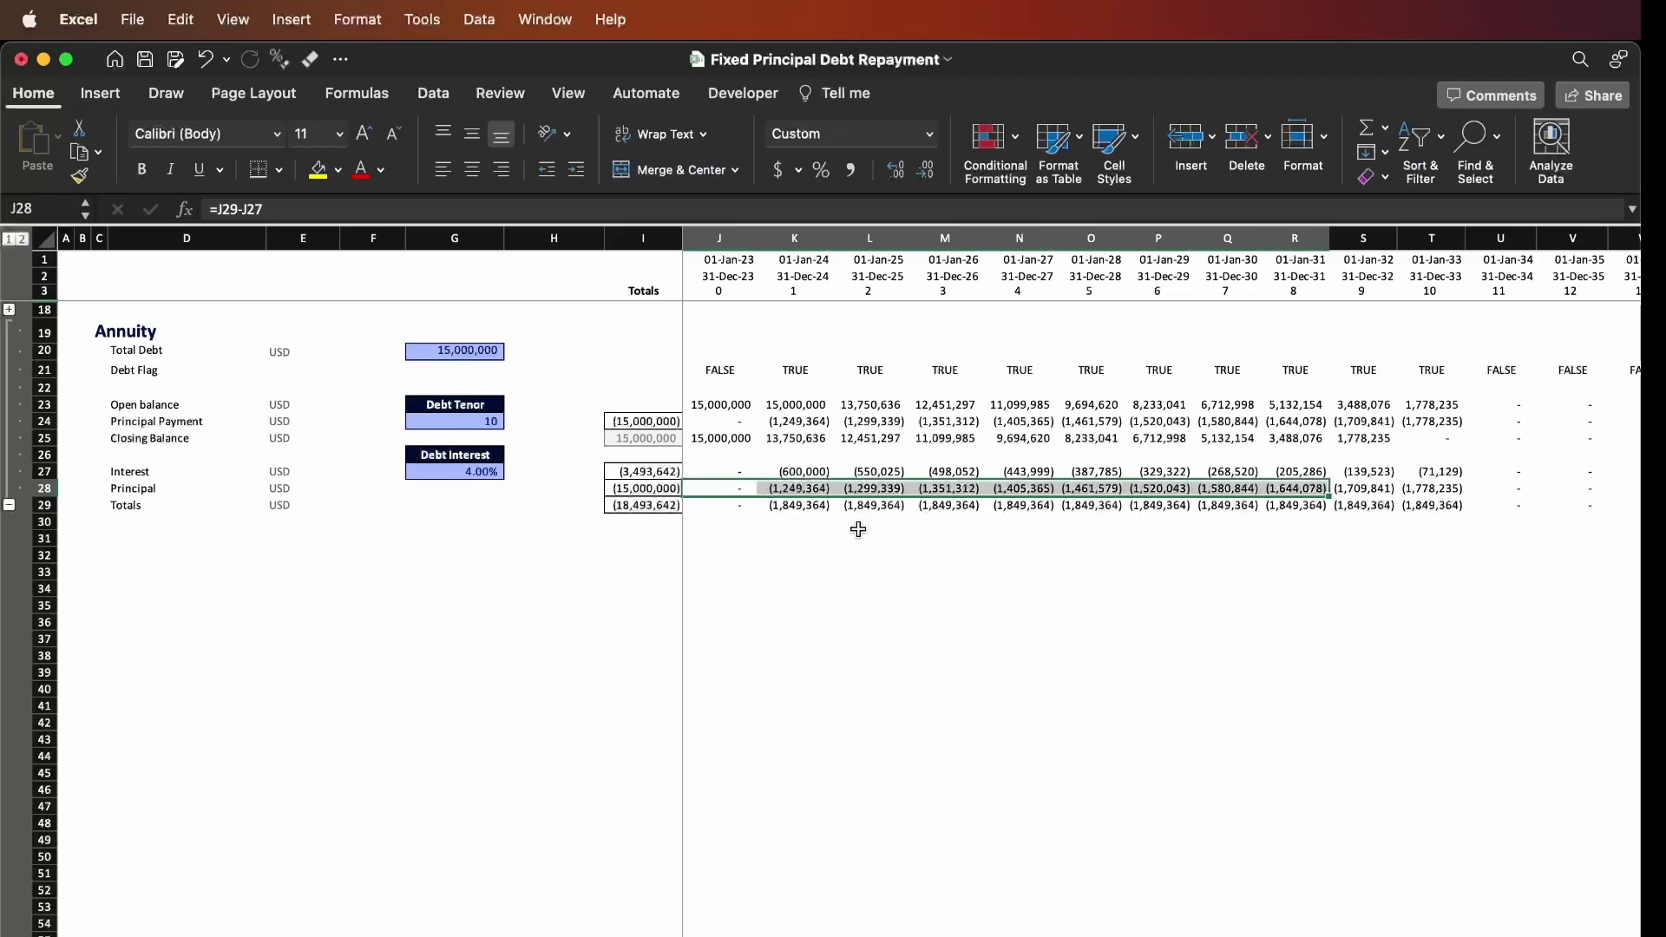
key("shift+space")
key("Left")
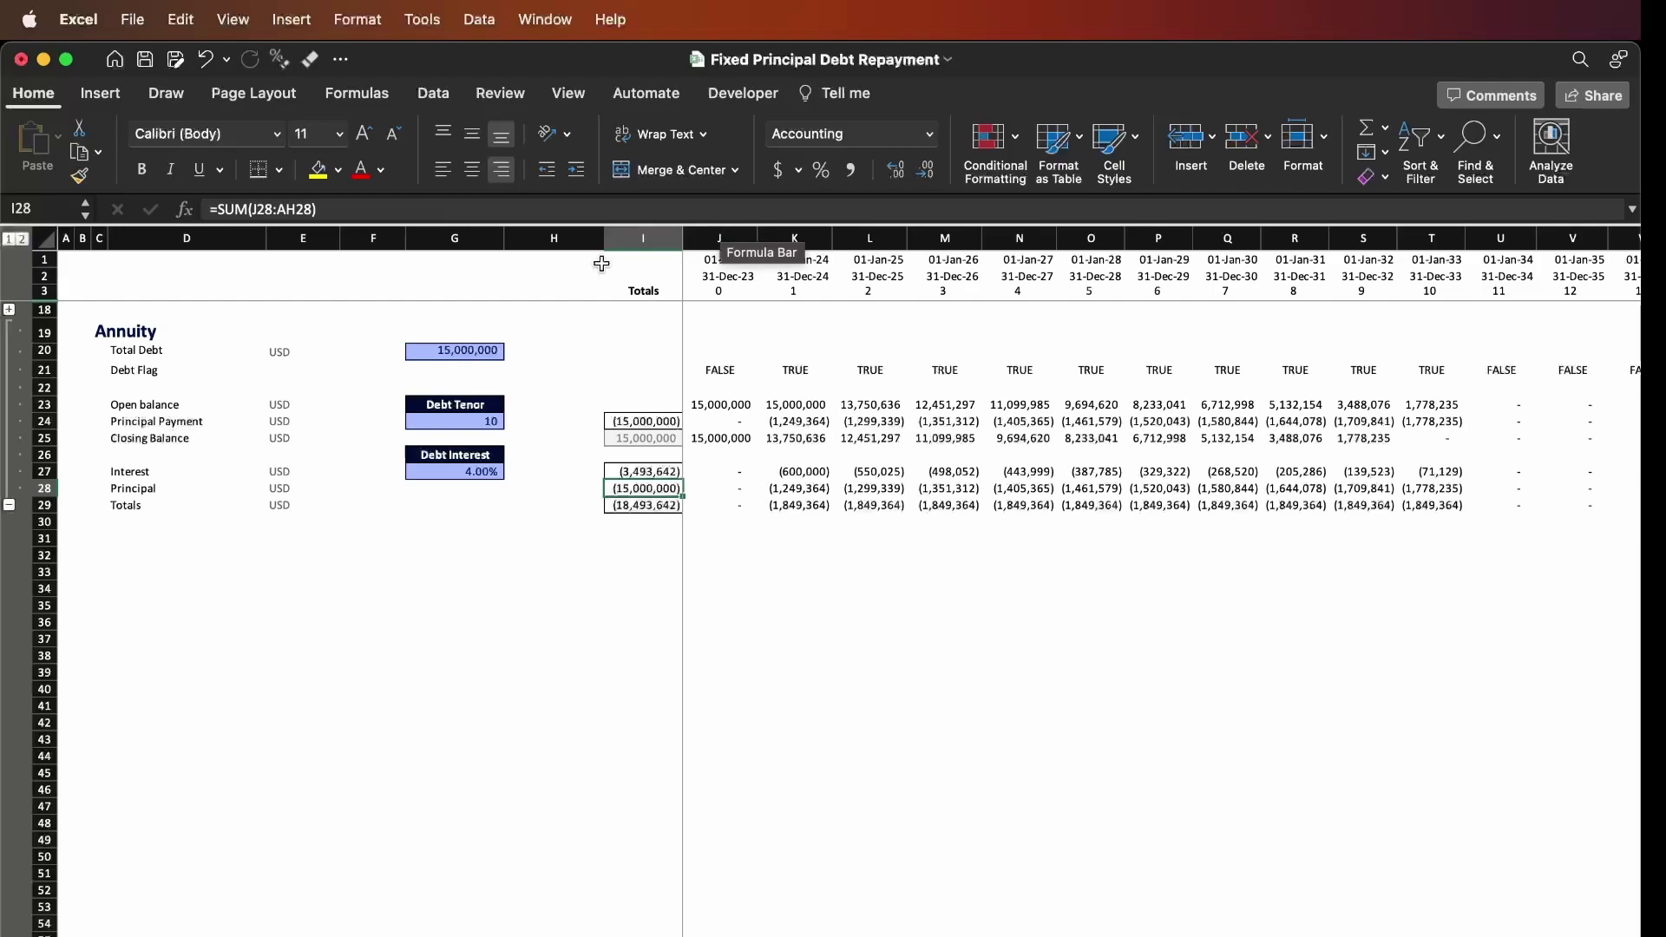
left_click(481, 344)
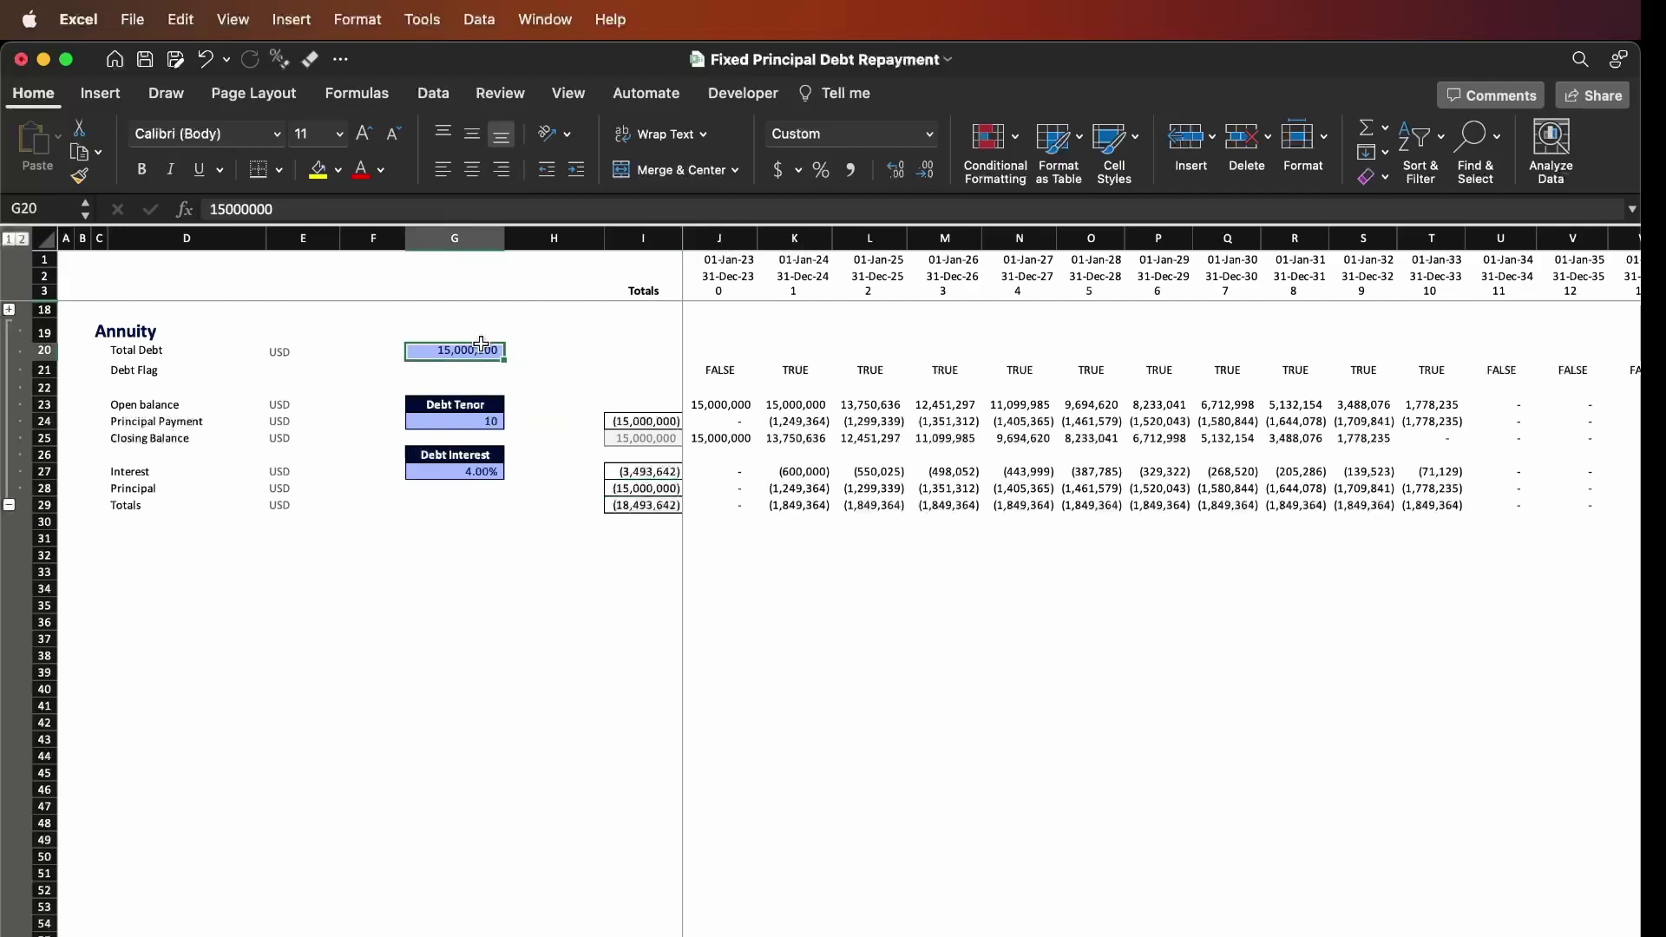
left_click(742, 490)
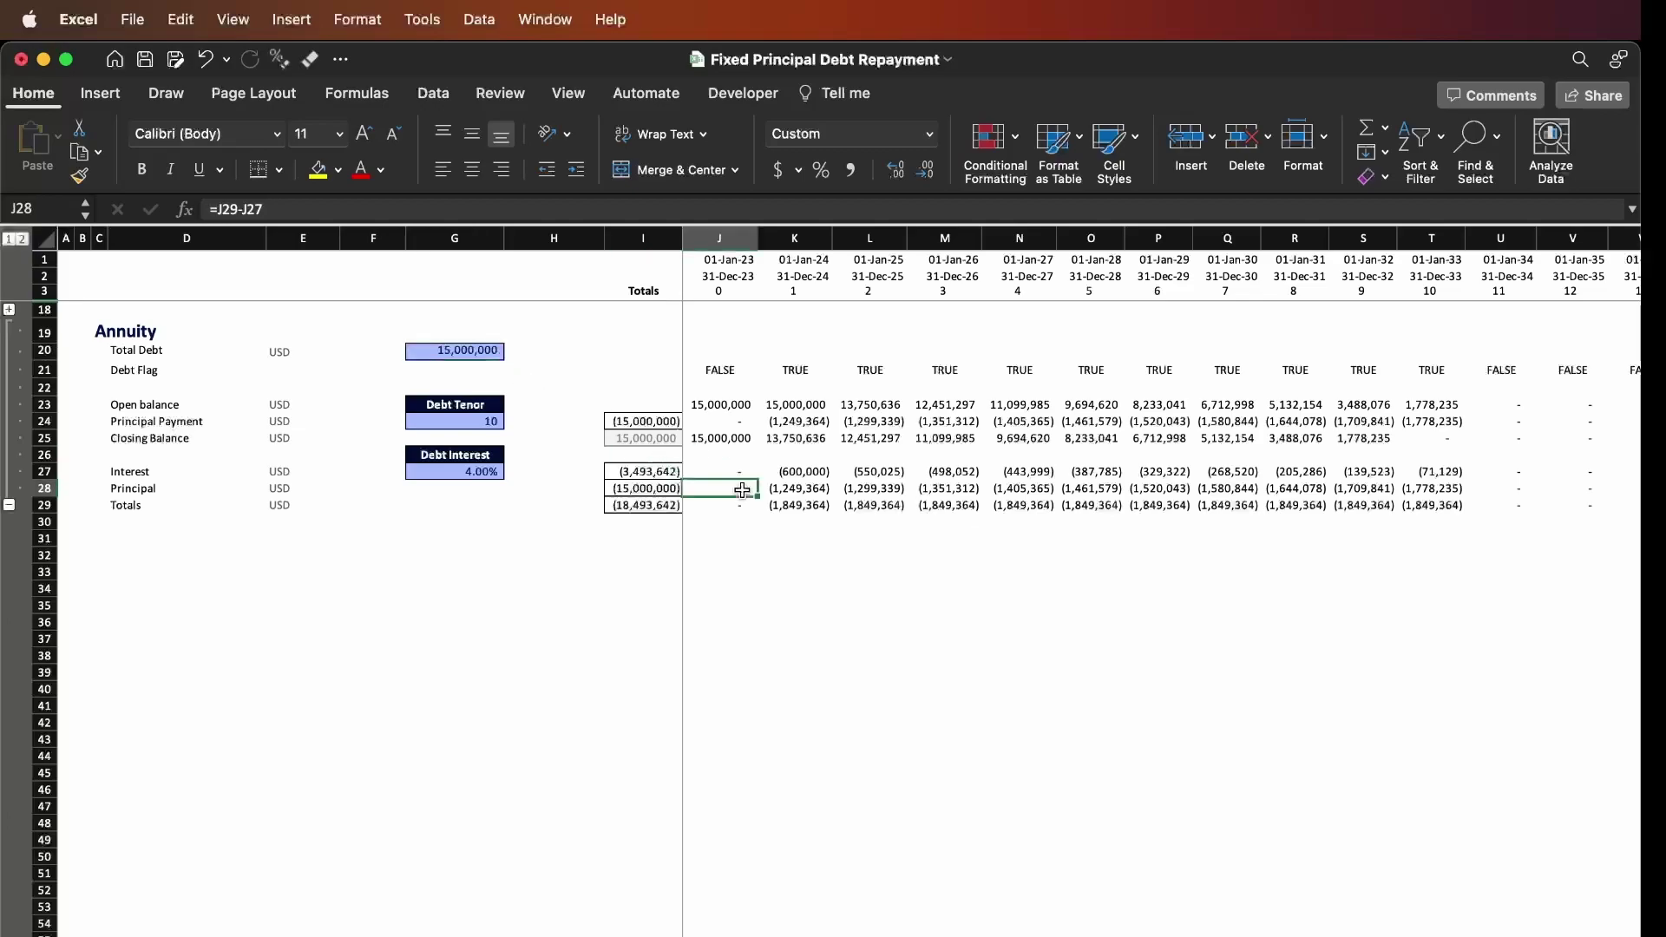
left_click(740, 424)
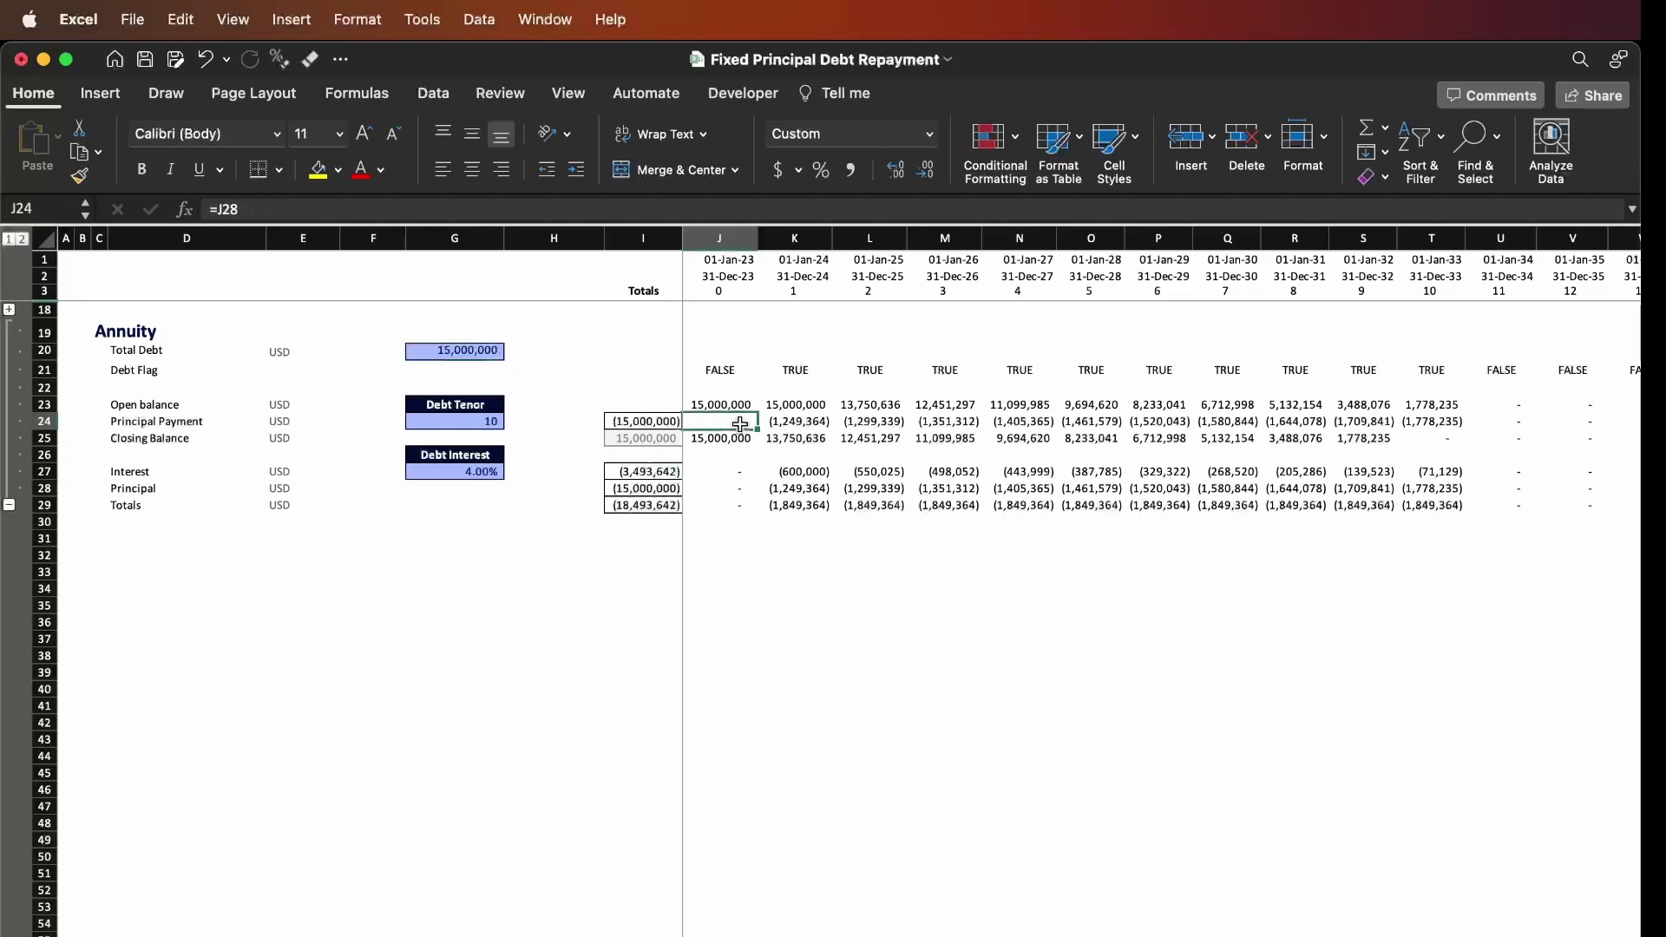
key("Right")
key("Right")
key("Right")
key("Right")
key("Right")
key("Right")
key("Right")
key("Right")
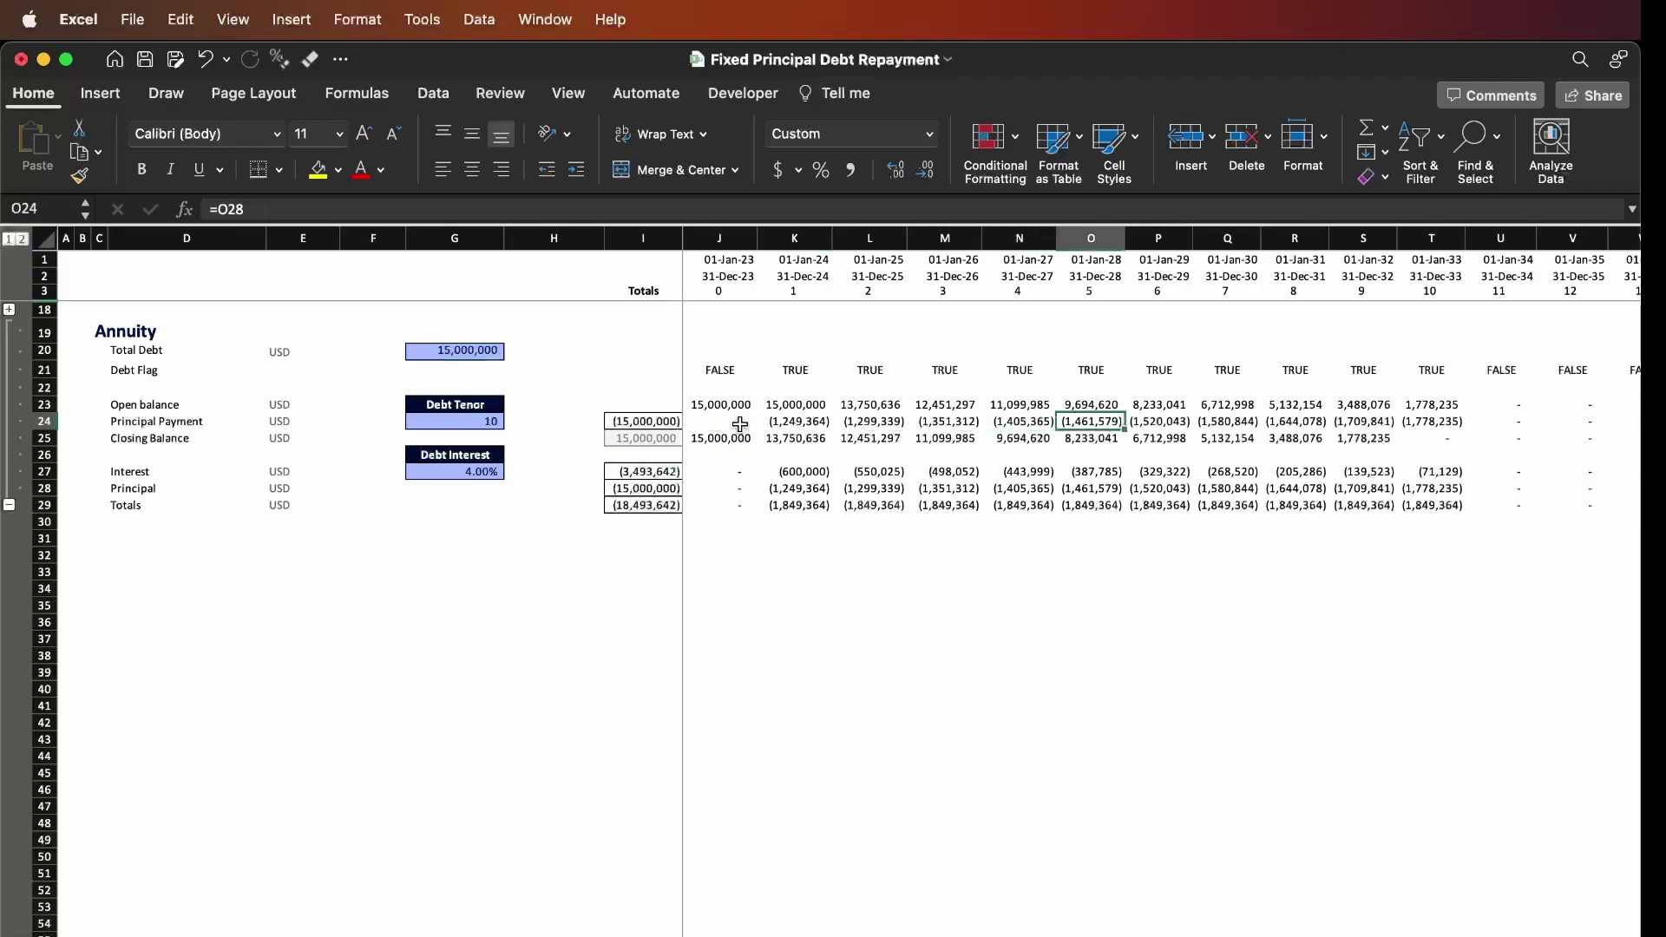
key("Right")
key("Right")
key("Down")
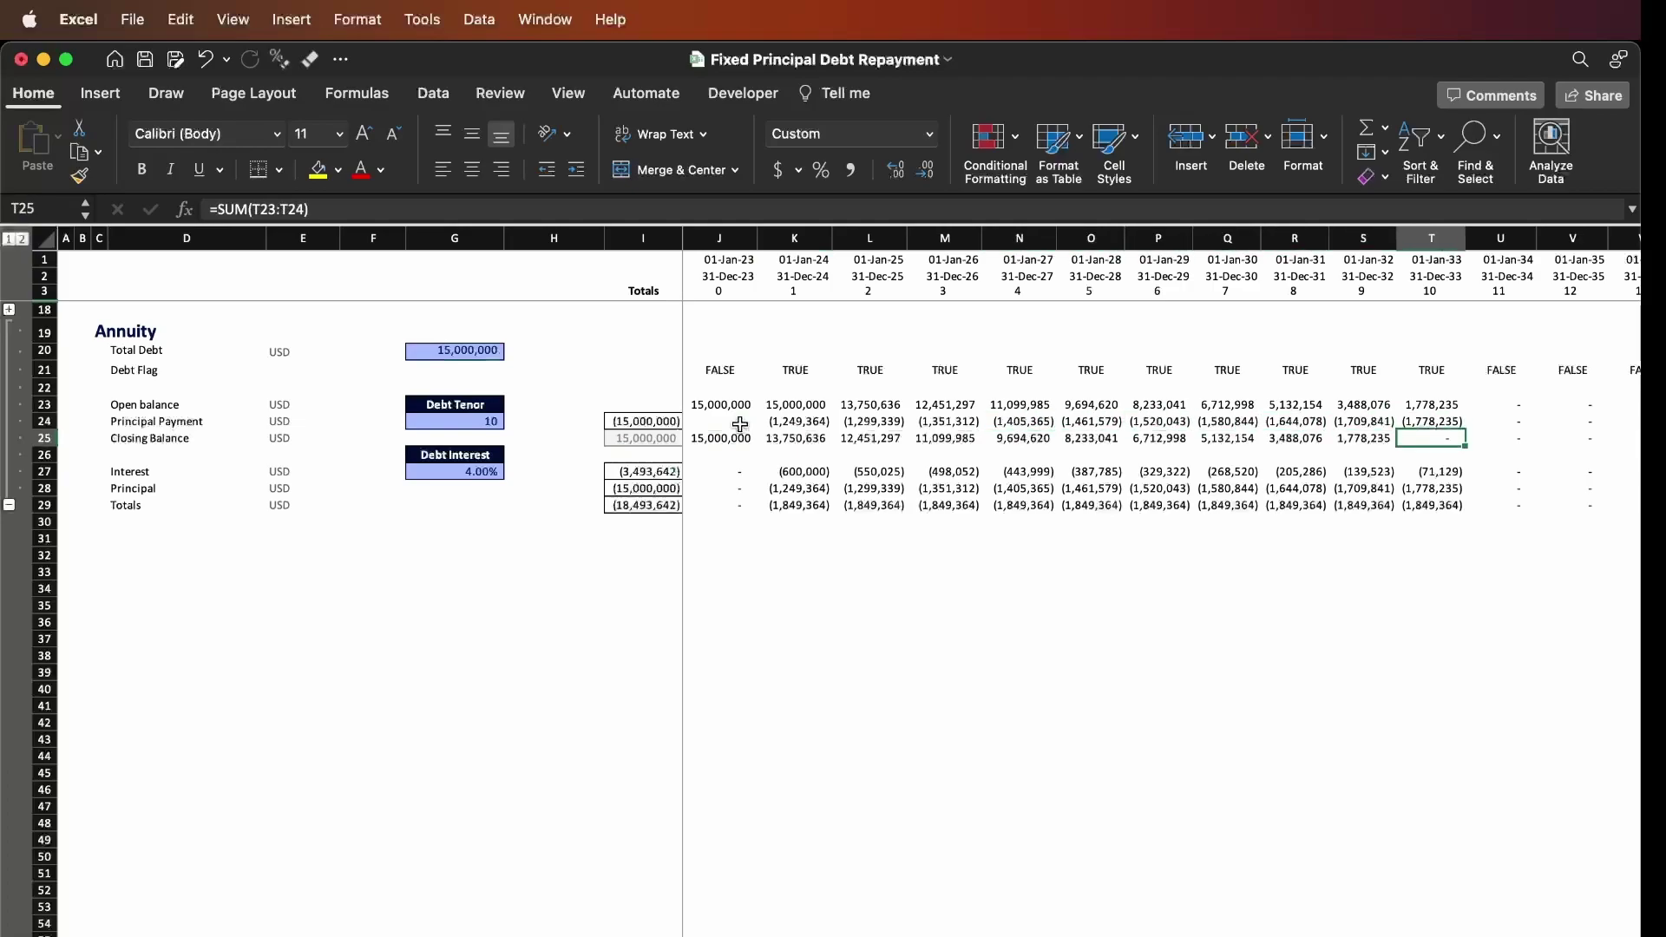
key("shift+space")
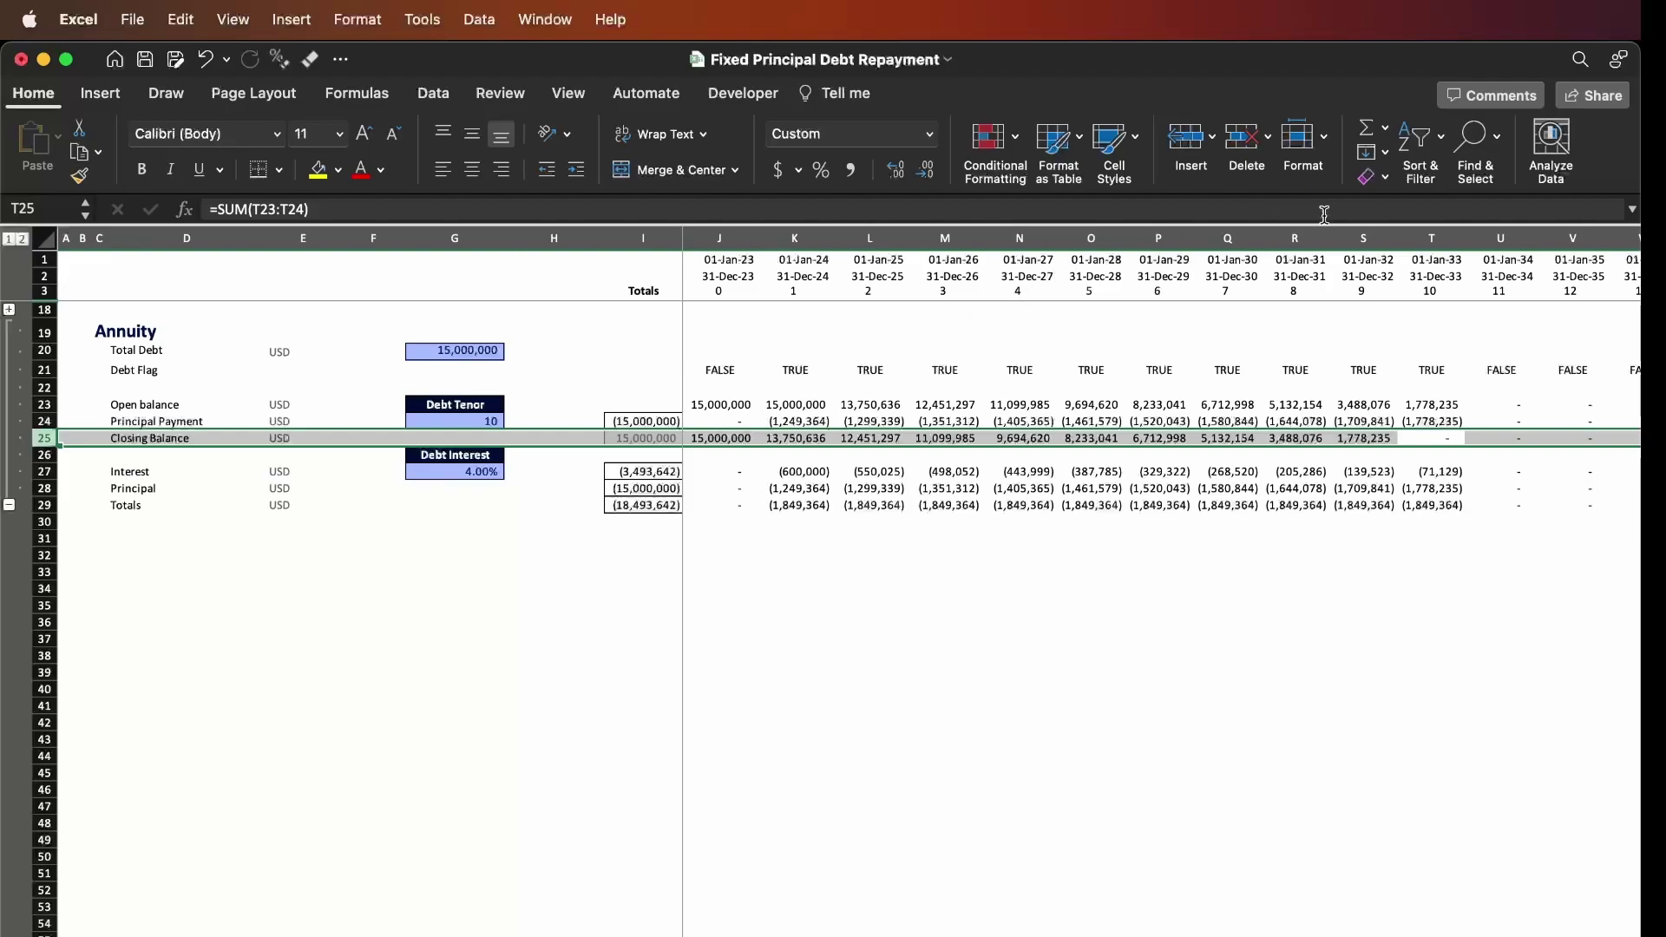
left_click(1158, 605)
Change the Debt Tenor in G24 to 12 years.
left_click(474, 423)
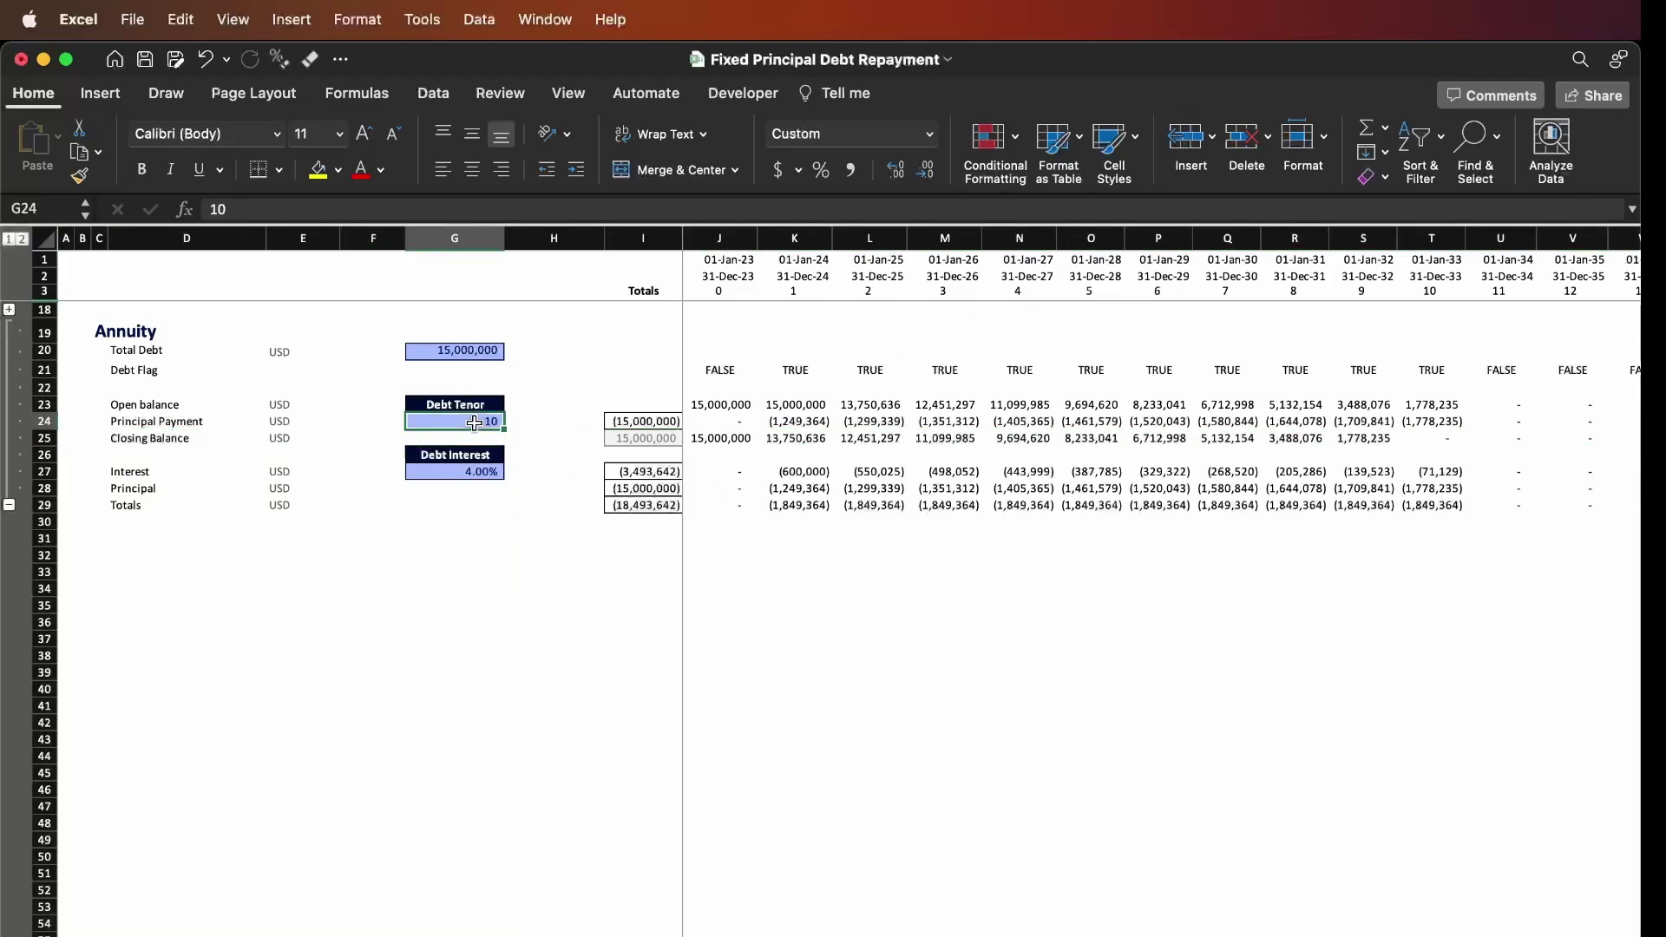
type("12")
key("Return")
Verify the year-12 Closing Balance in column V reaches zero and review the Principal total.
key("Right")
key("Right")
key("Right")
key("Right")
key("Right")
key("Right")
key("Right")
key("Right")
key("Right")
key("Right")
key("Right")
key("Right")
key("Right")
key("Right")
key("Right")
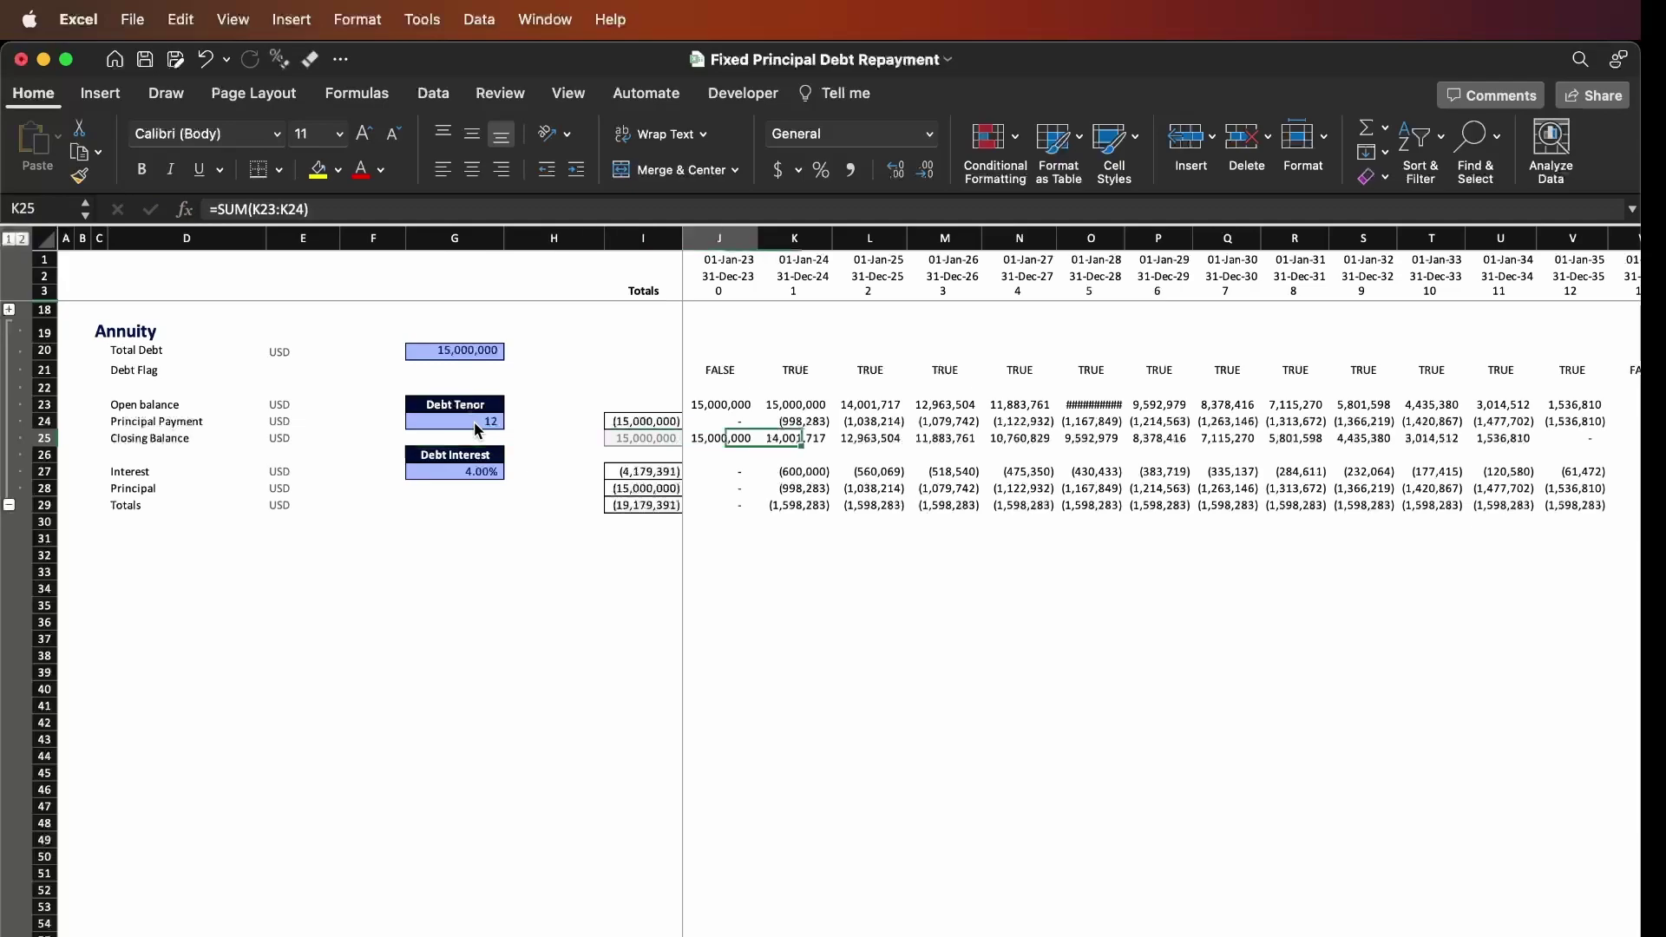
key("Left")
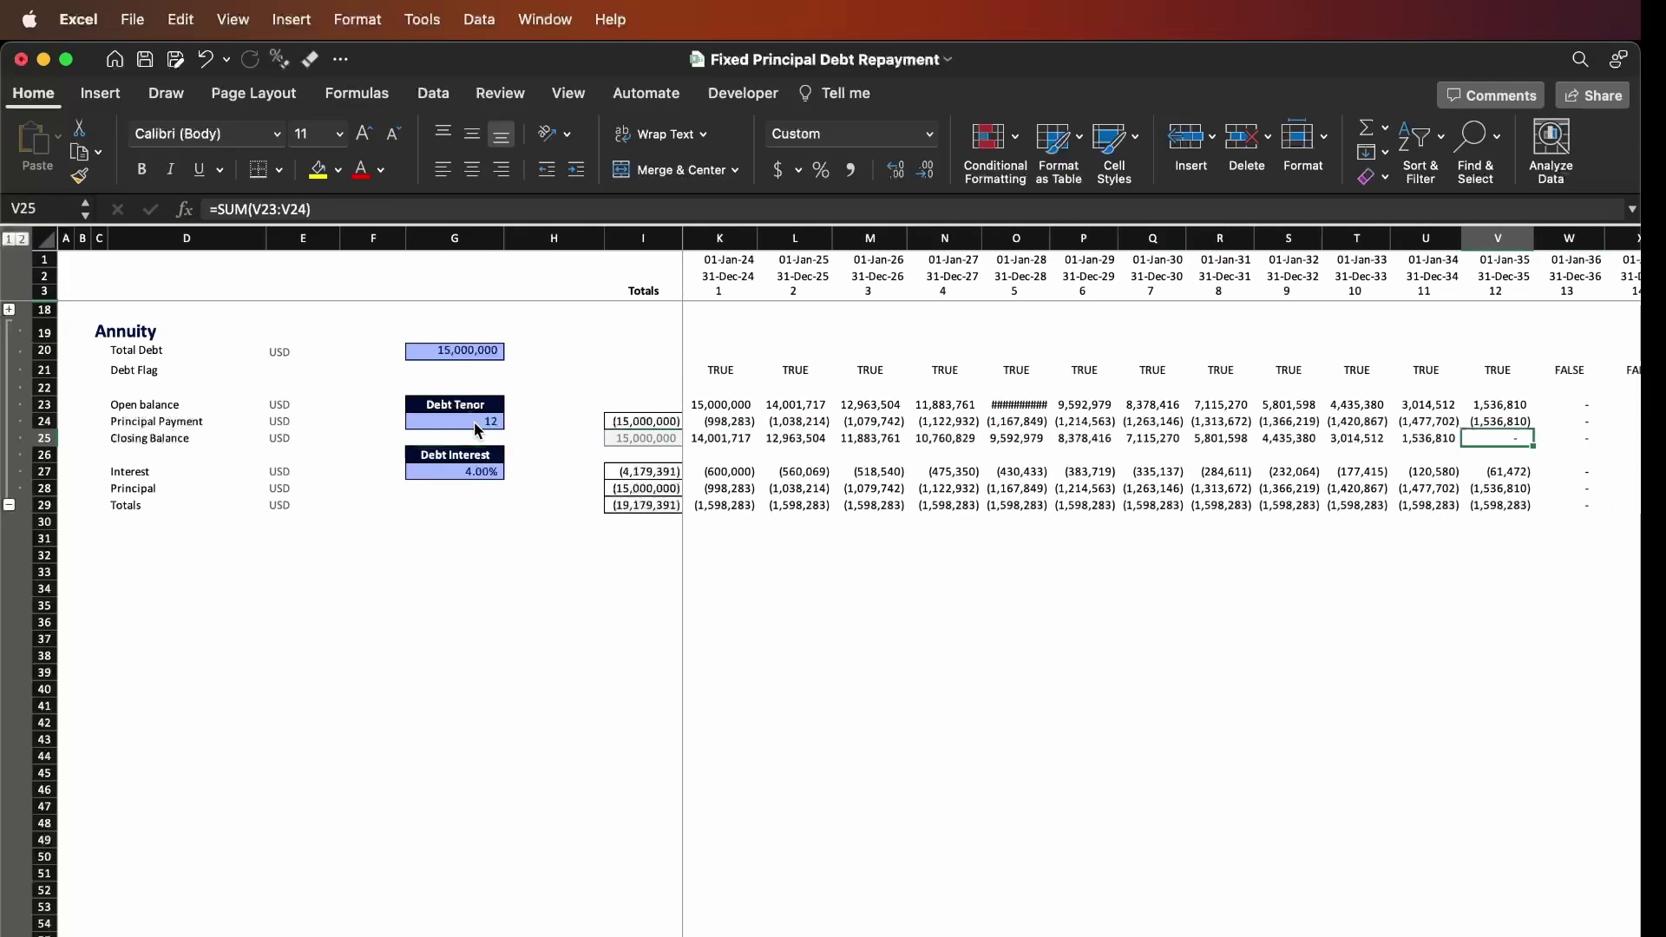
key("ctrl+space")
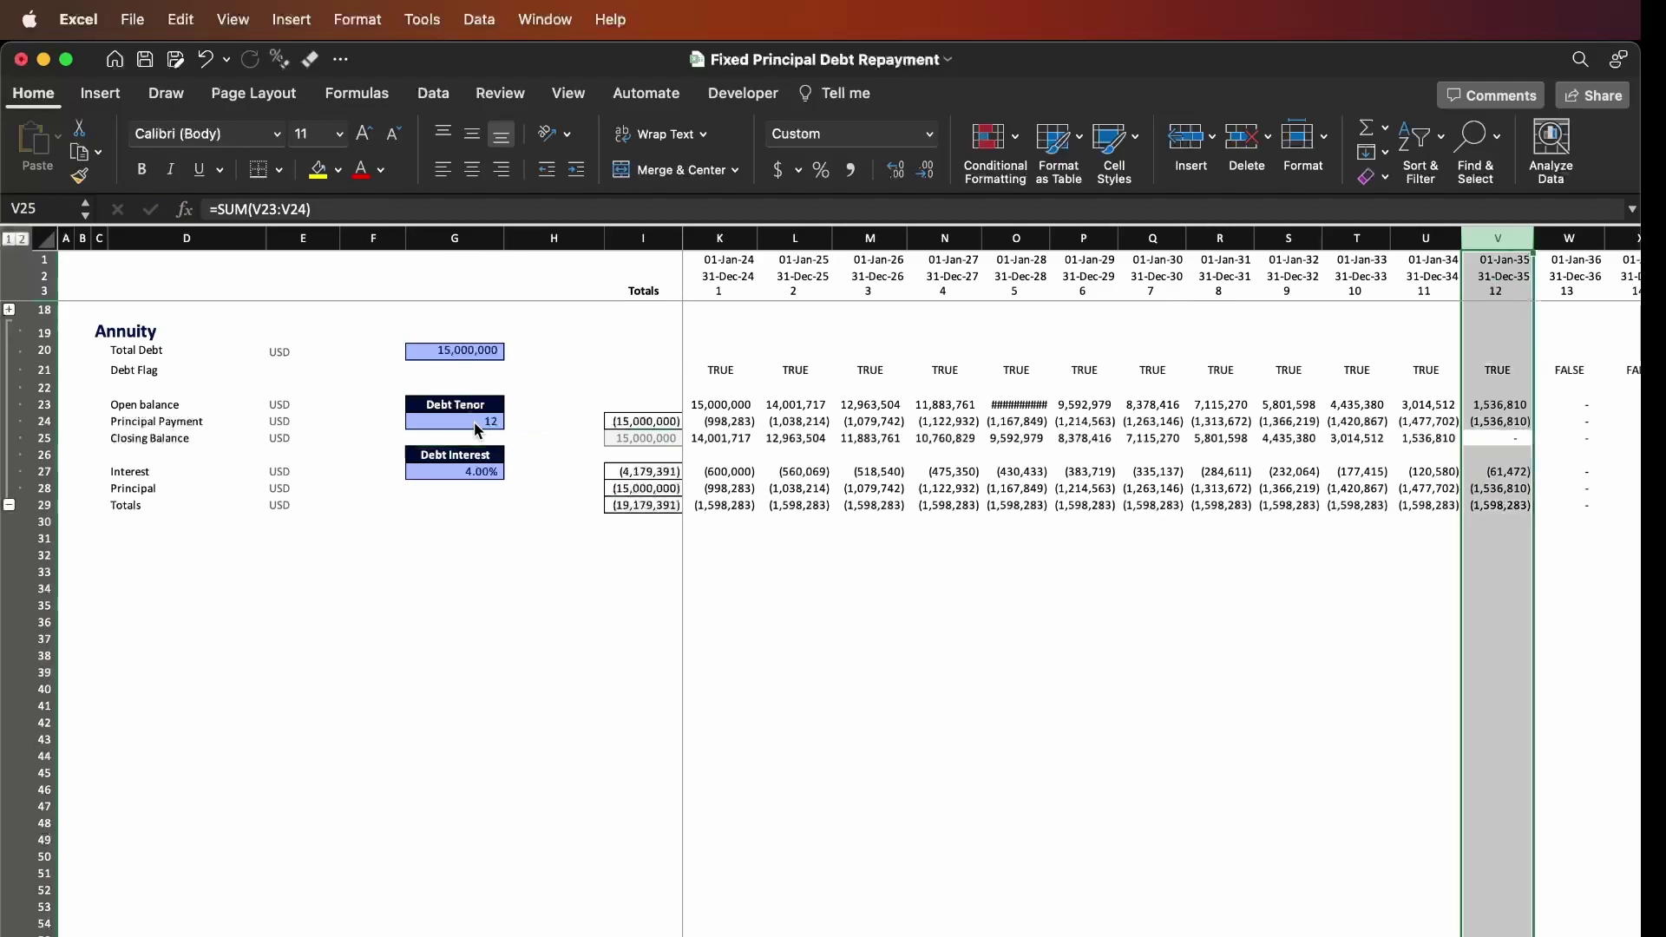
key("Left")
key("ctrl+Left")
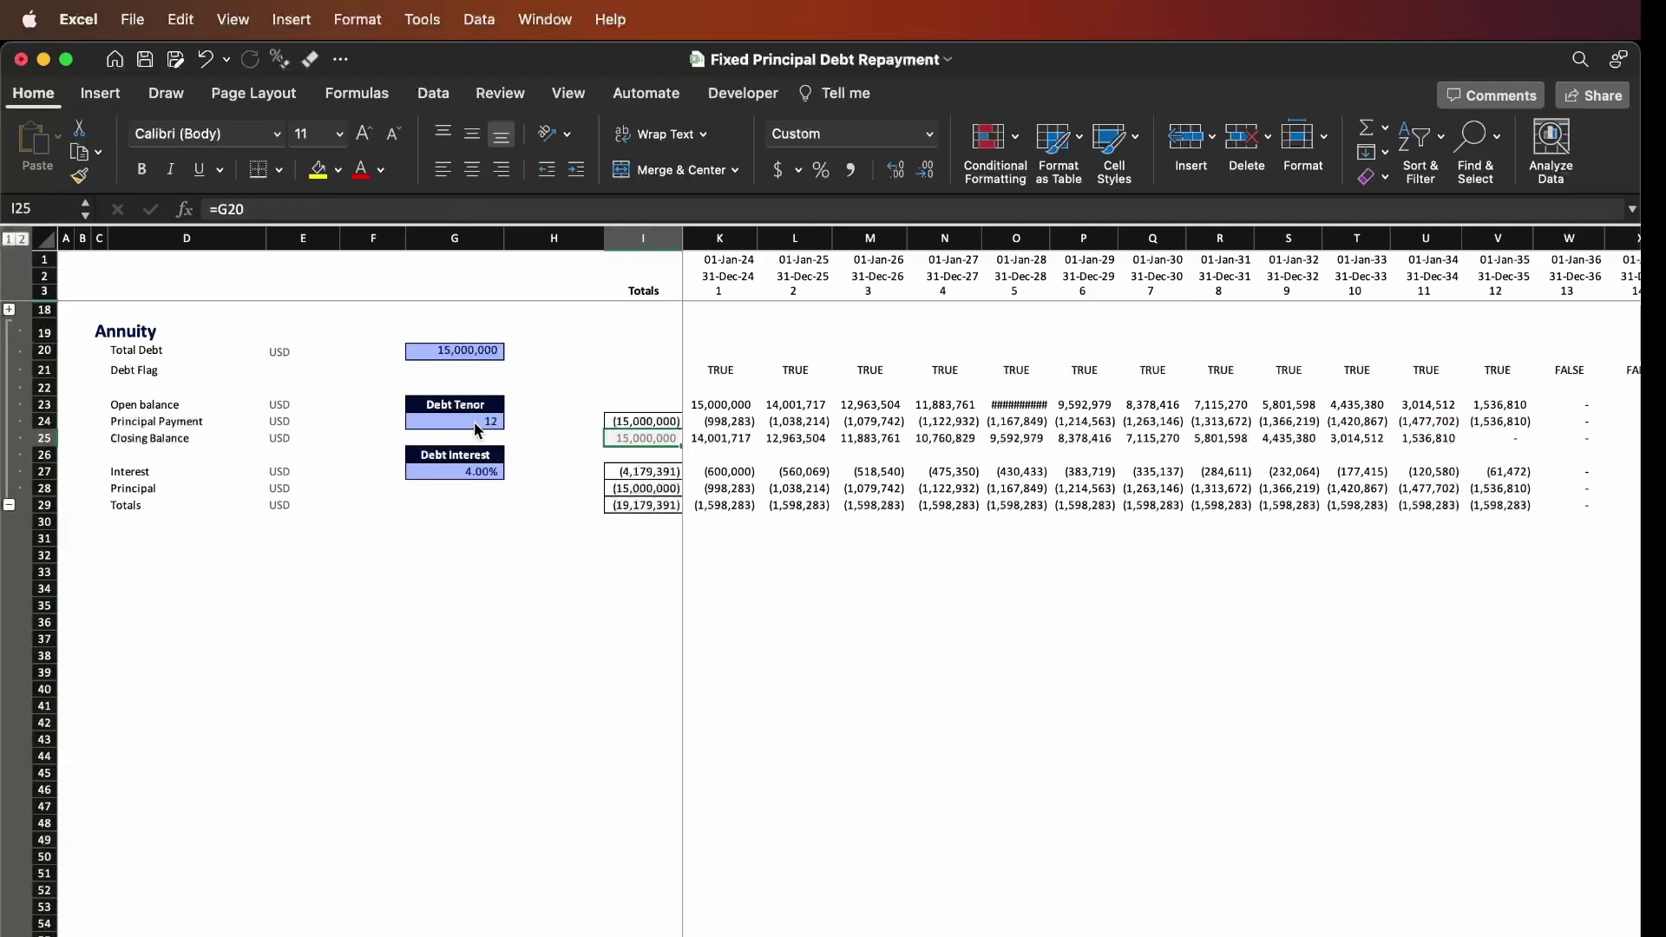
key("Down")
key("Down")
key("Down")
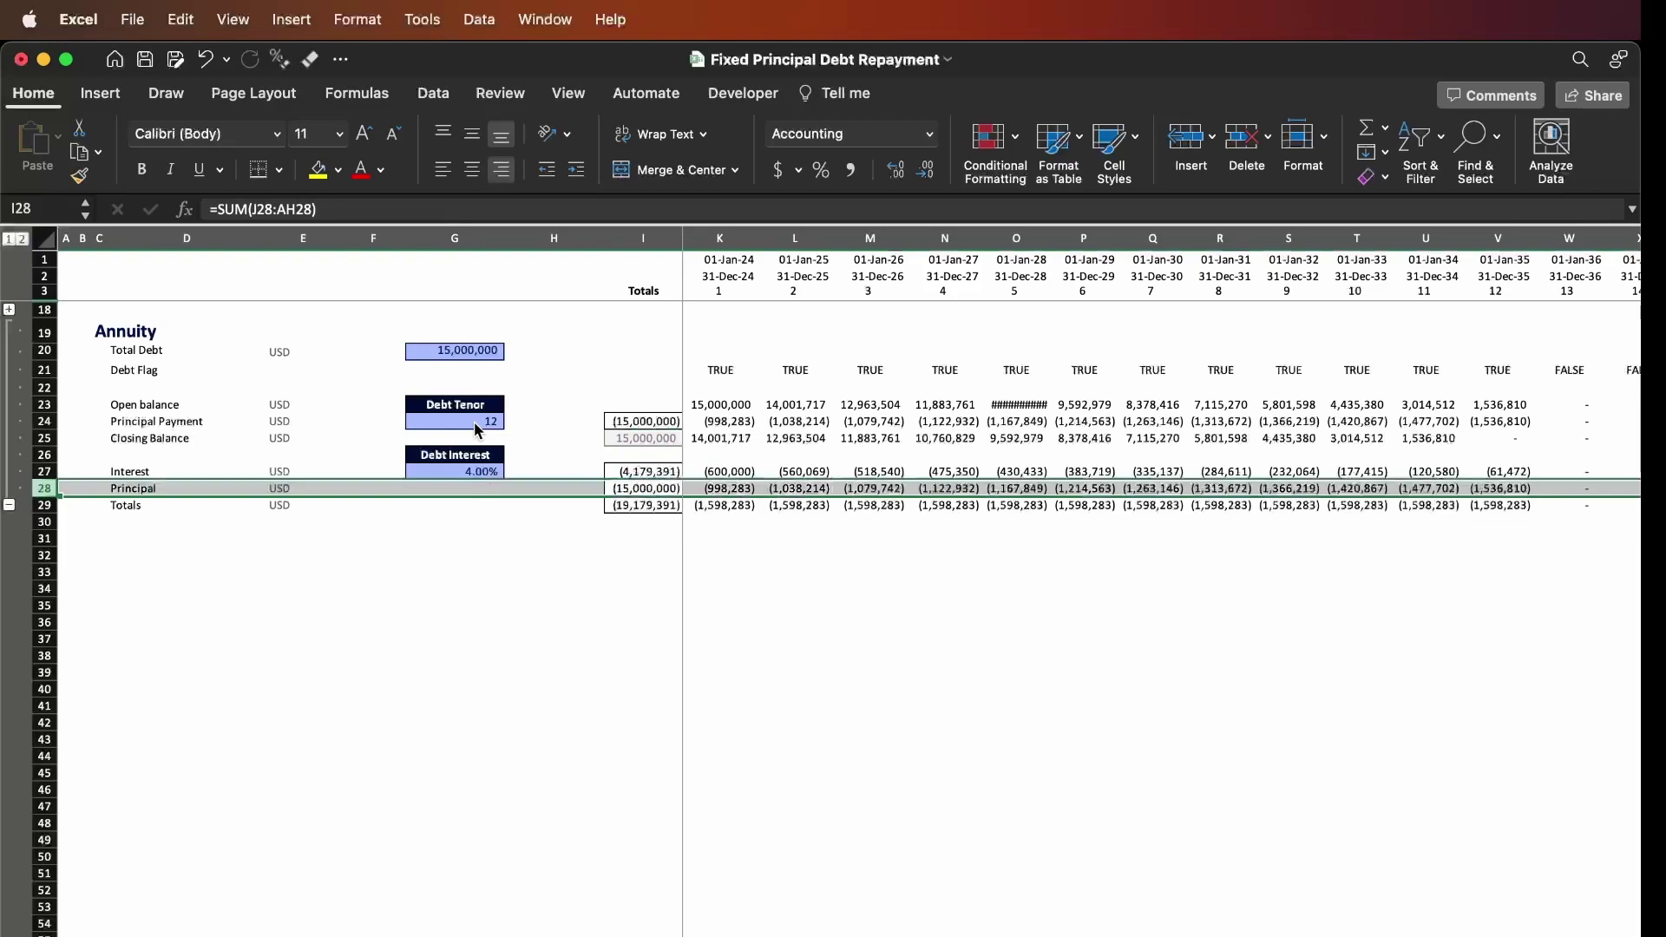
left_click(448, 365)
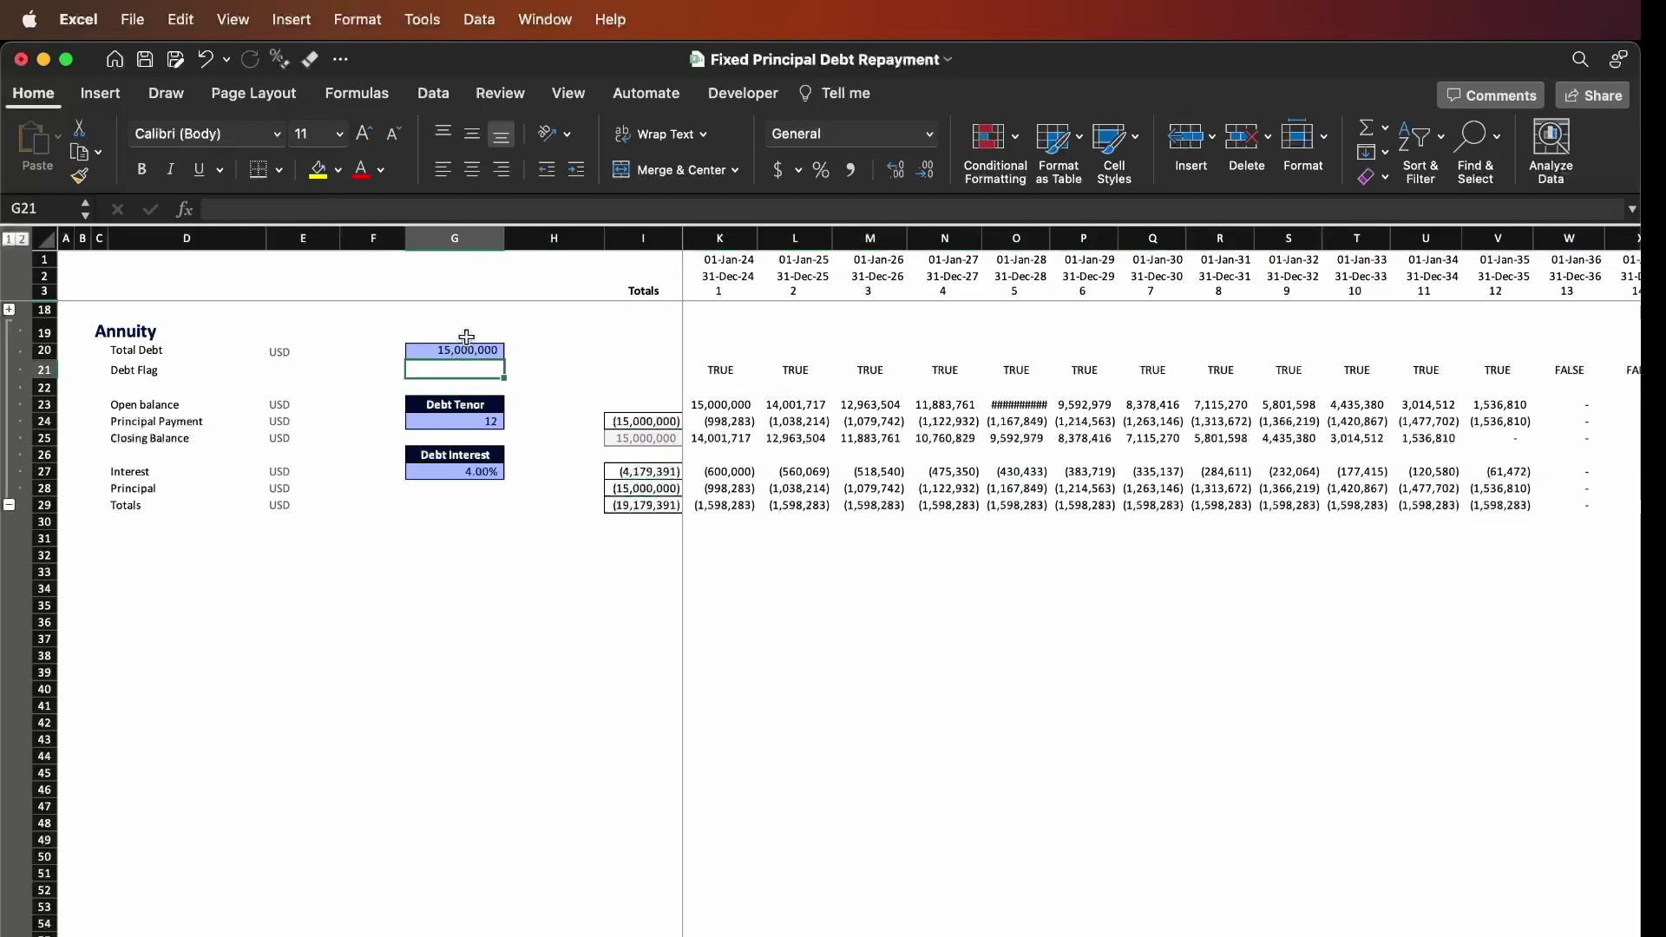
Set Total Debt to 10,000,000 and check the Principal total and final-year principal.
key("Up")
type("10,")
type("000,000")
key("Return")
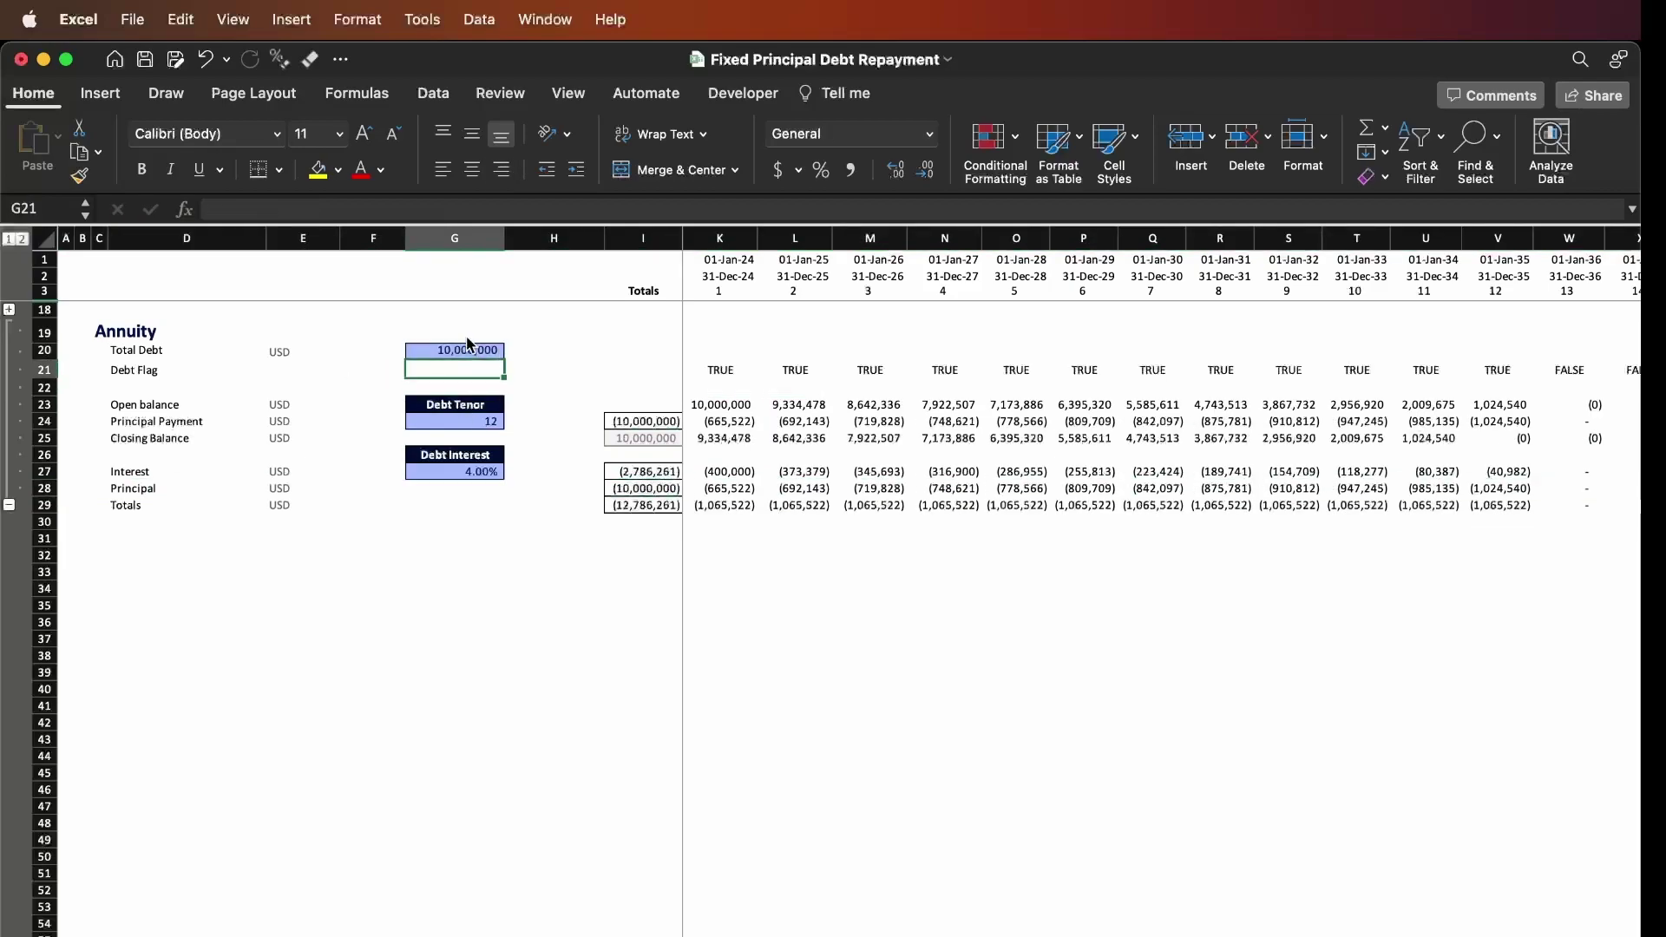
left_click(679, 482)
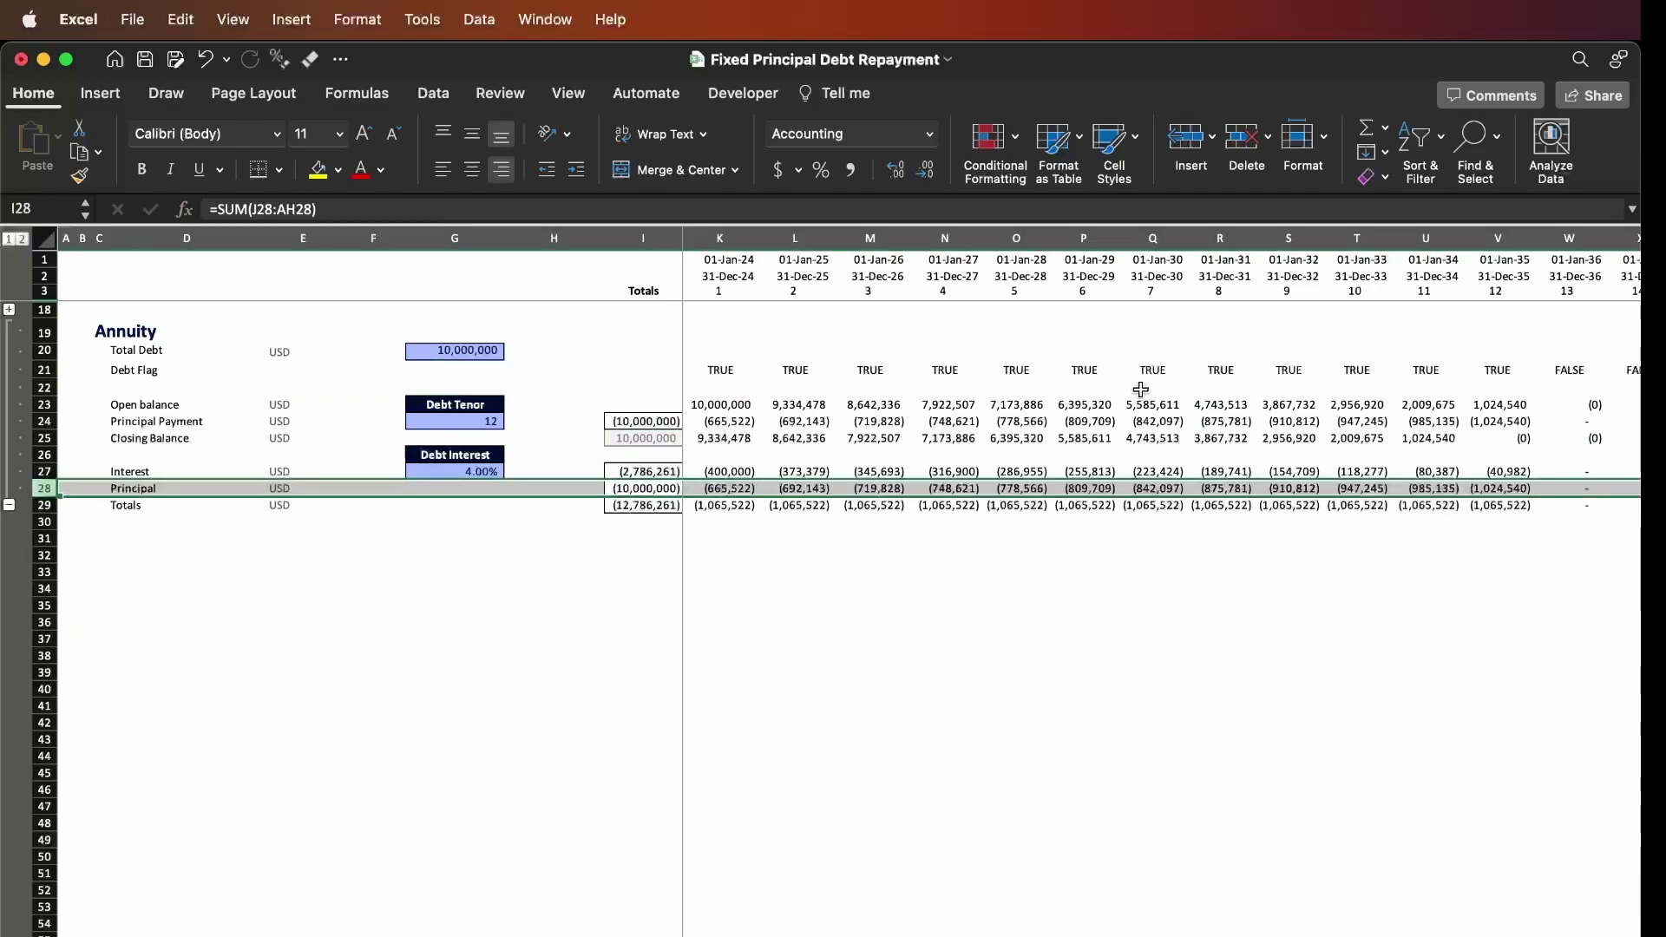
left_click(1490, 429)
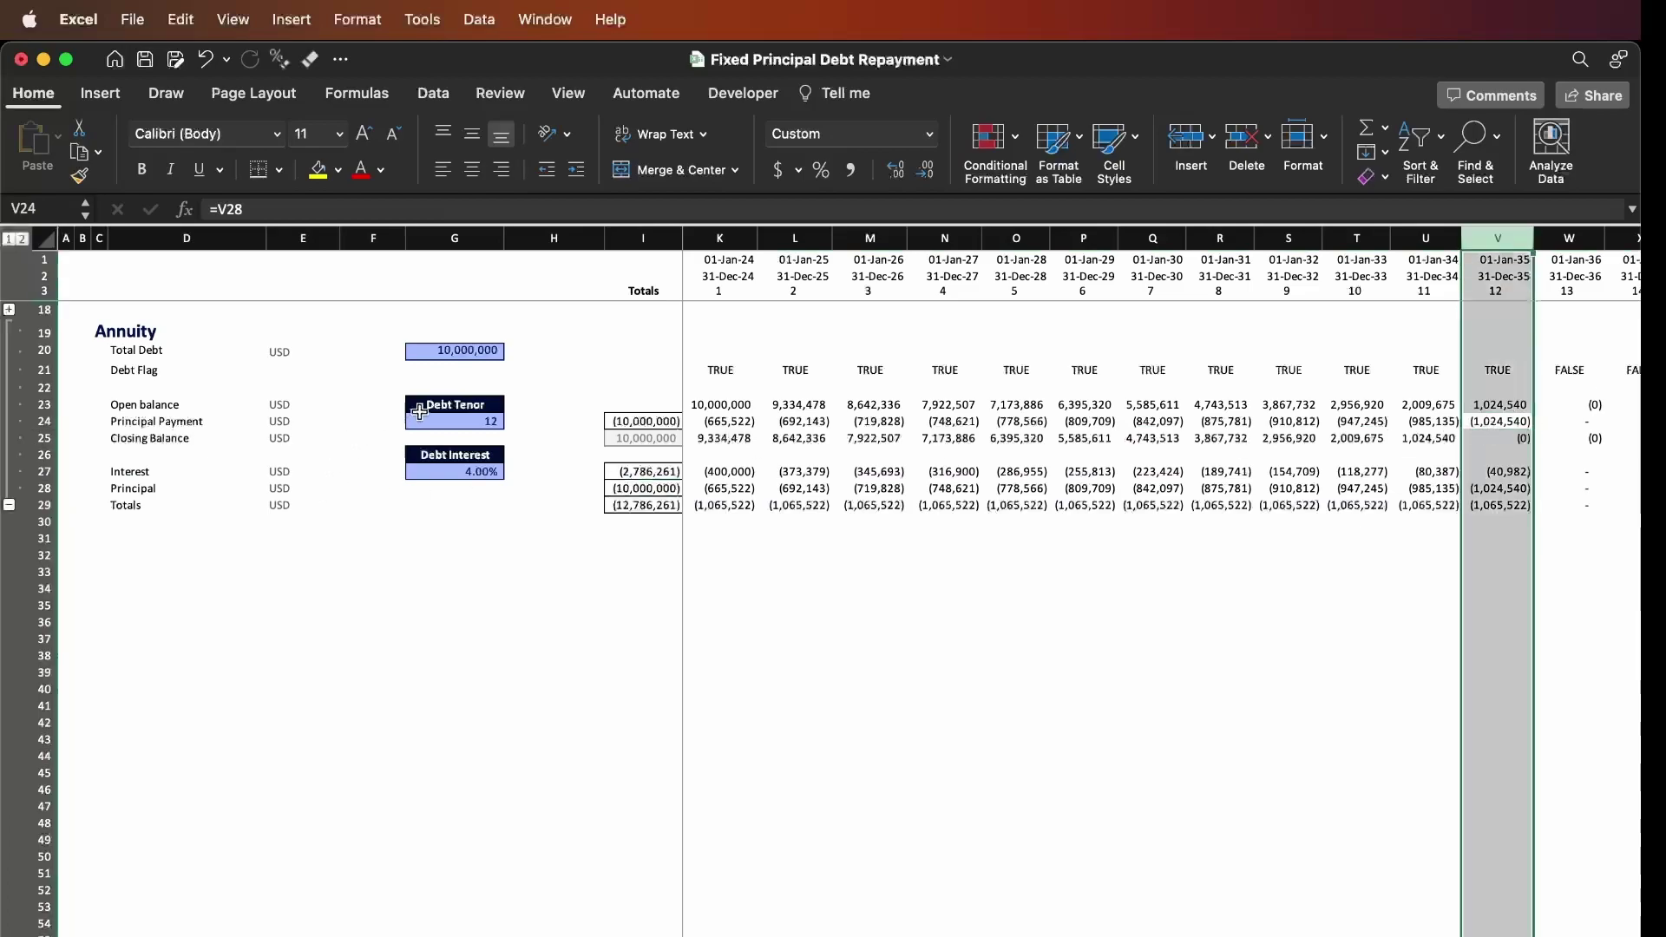
Set the Debt Tenor back to 10 years and select the year-10 column T.
left_click(458, 419)
type("10")
key("Return")
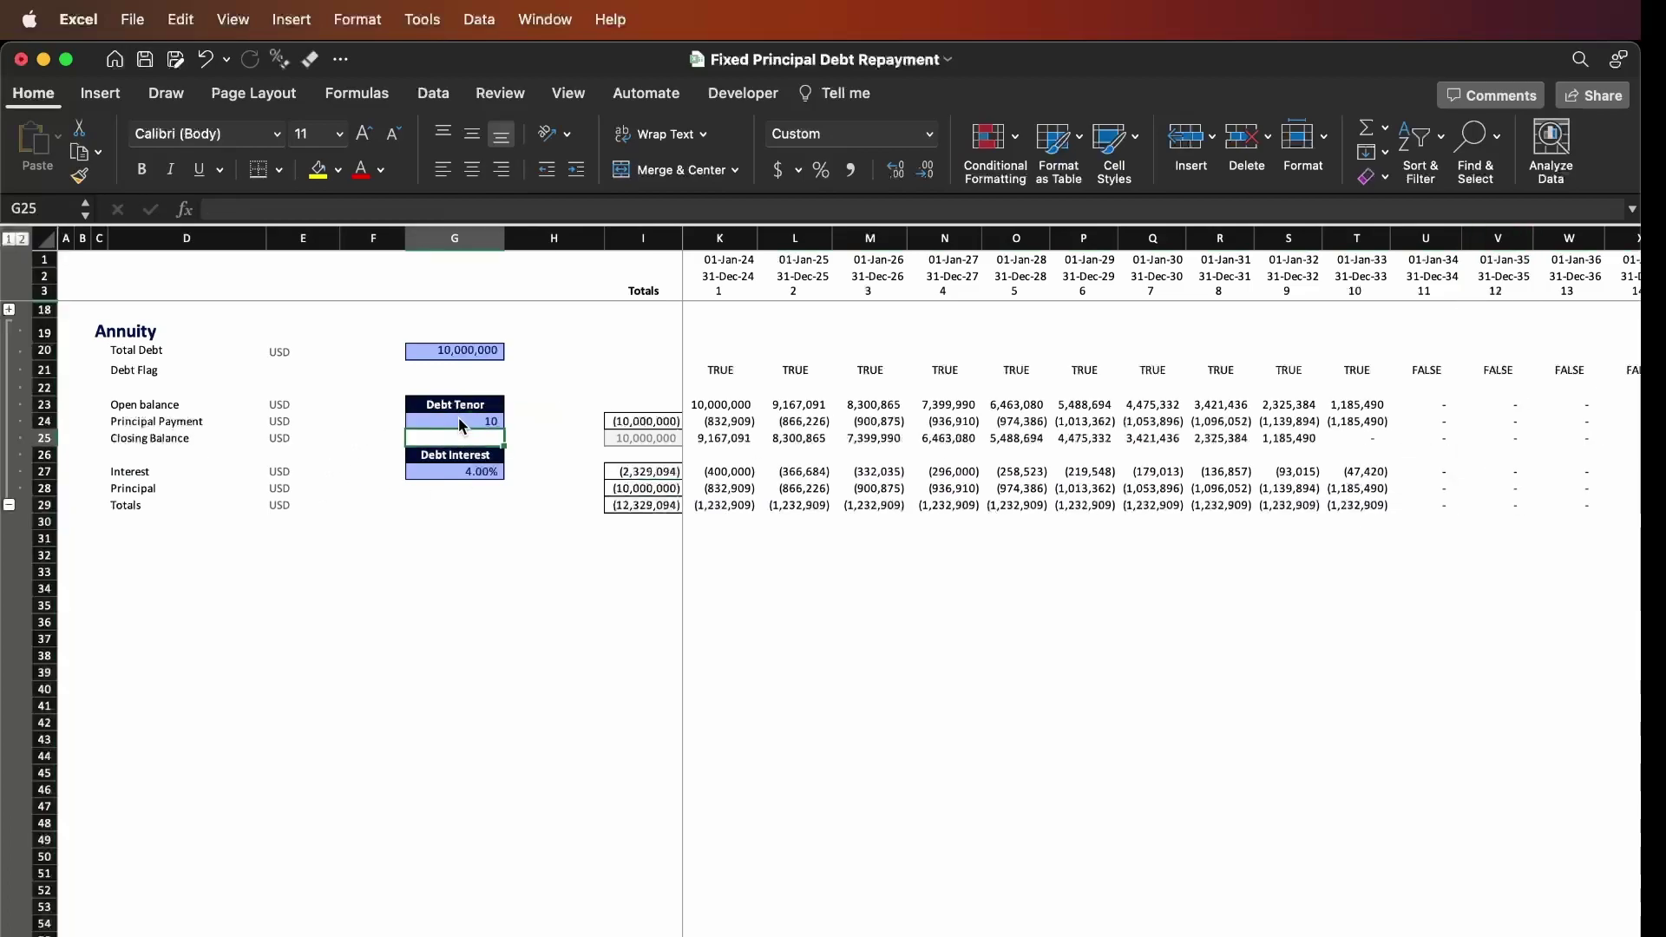
left_click(1364, 239)
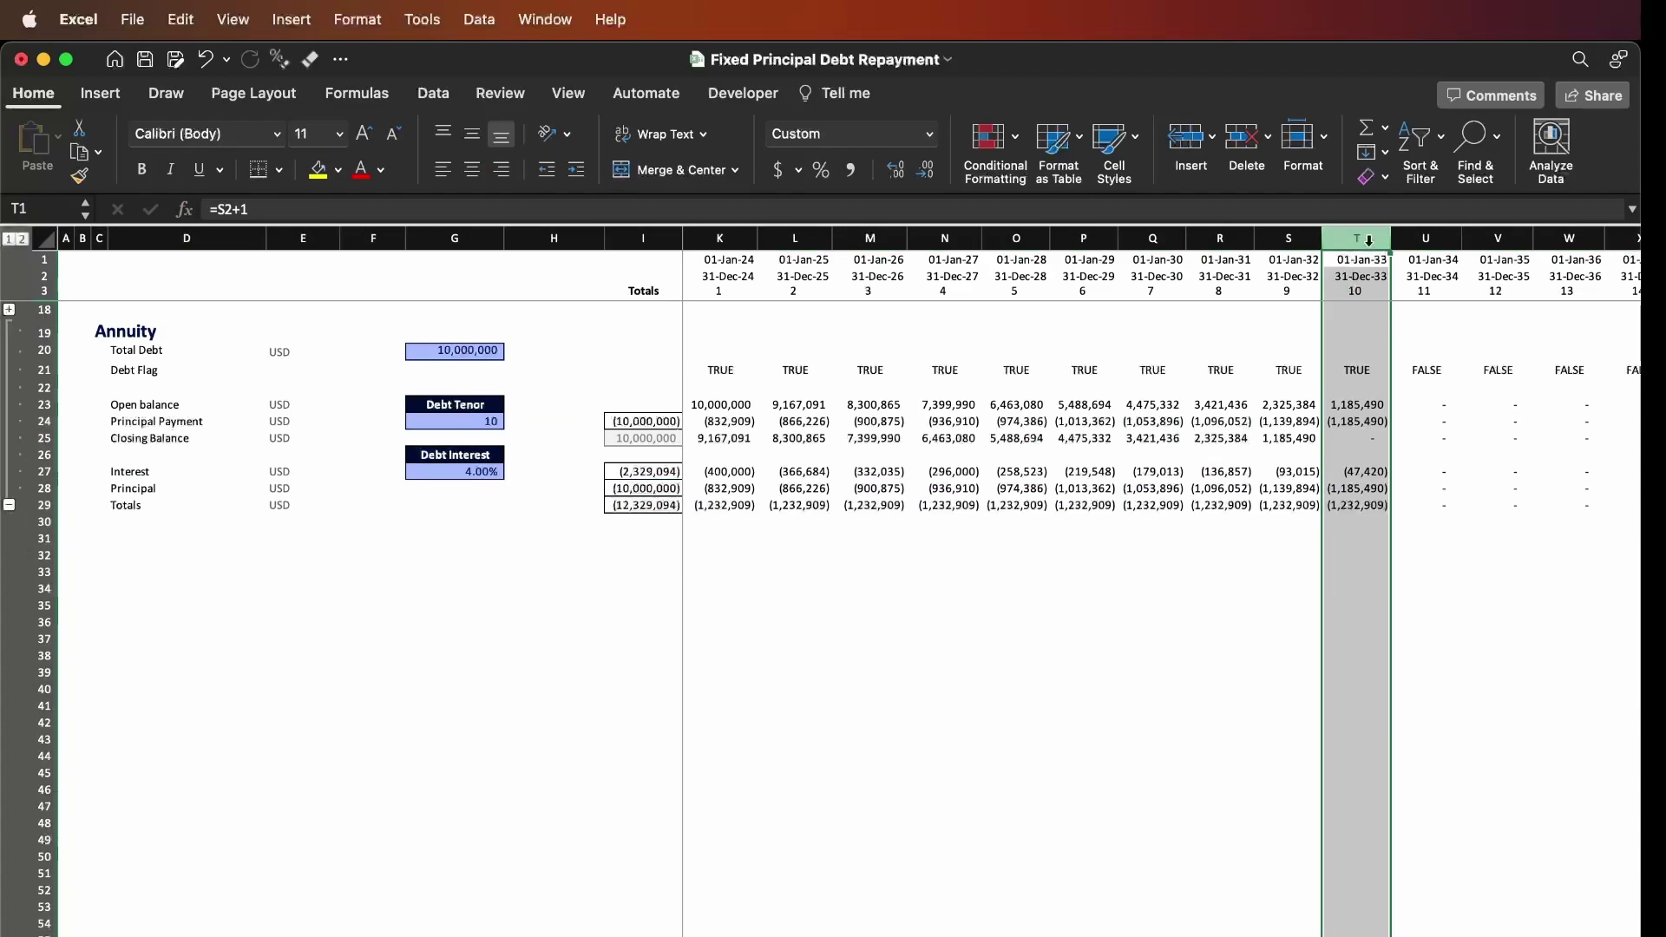